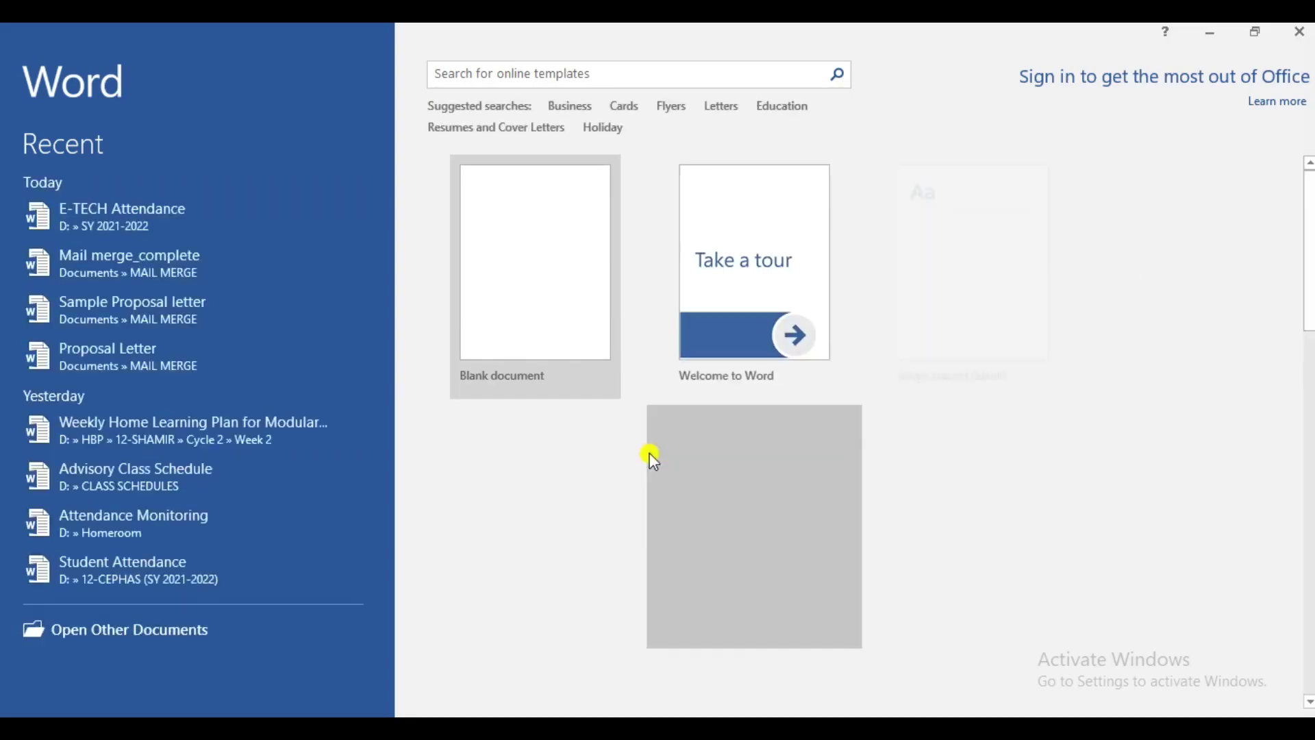
- Close the Office Activation Wizard on the Word start screen
click(847, 566)
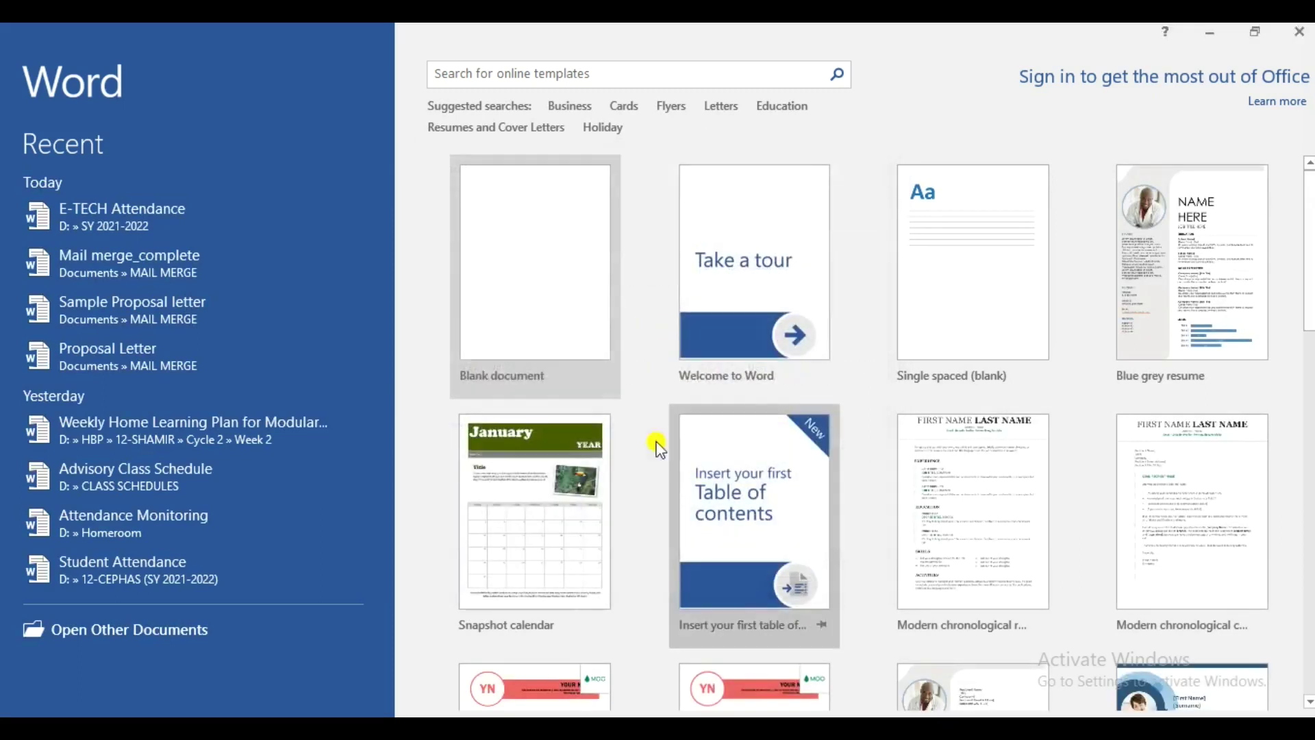
- Create Document1 from Blank document and make it a Letters mail merge
click(585, 286)
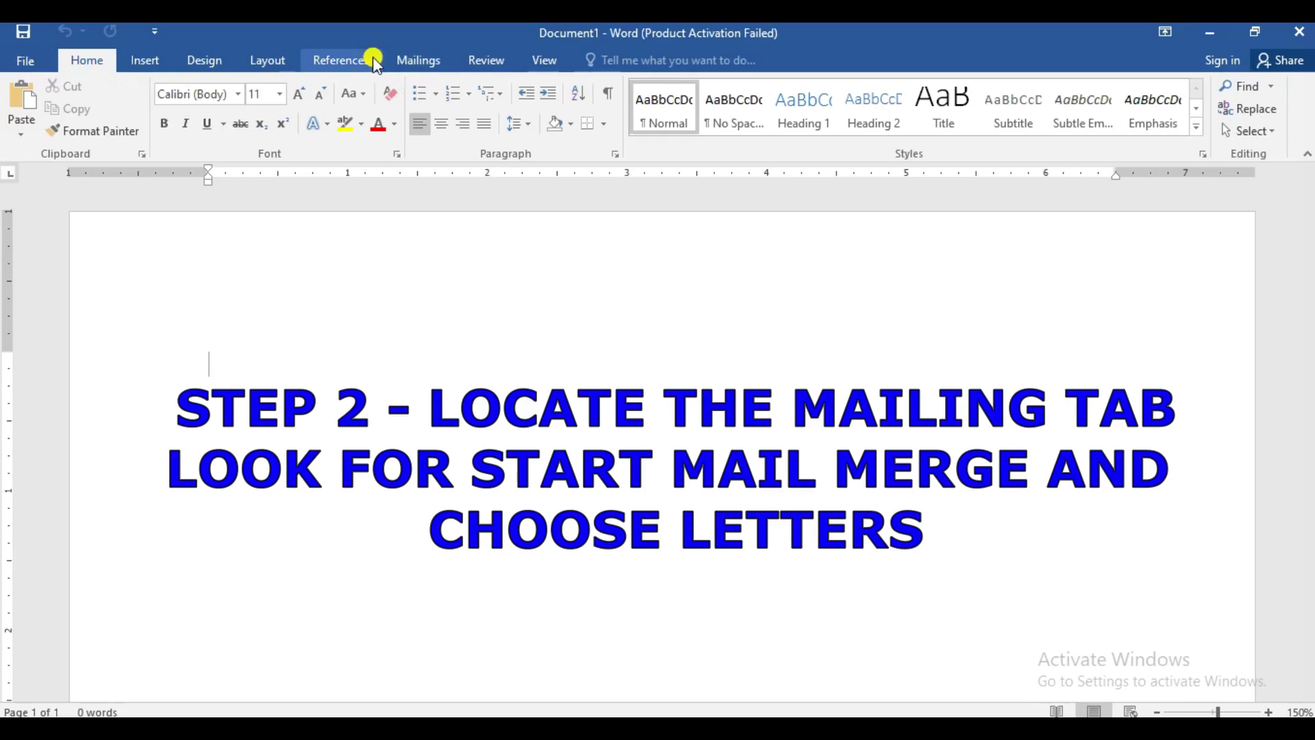
click(412, 63)
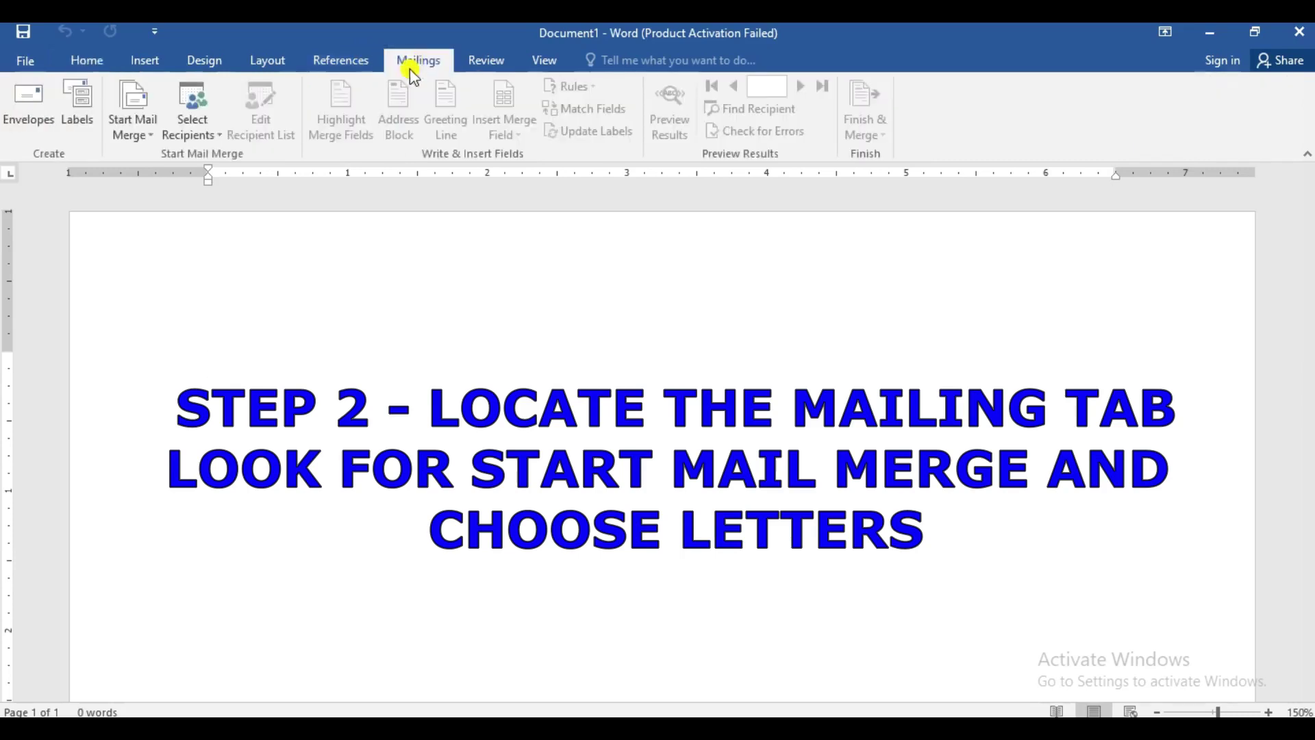
click(144, 137)
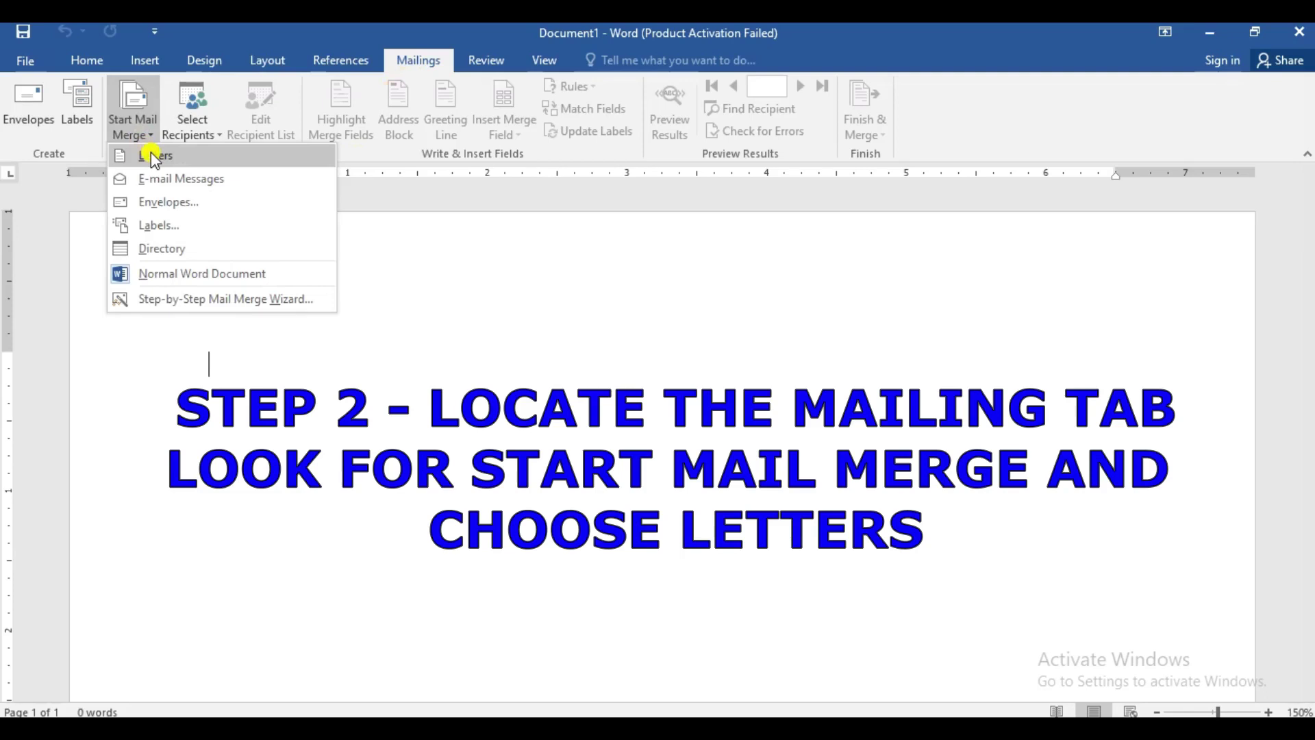
click(152, 157)
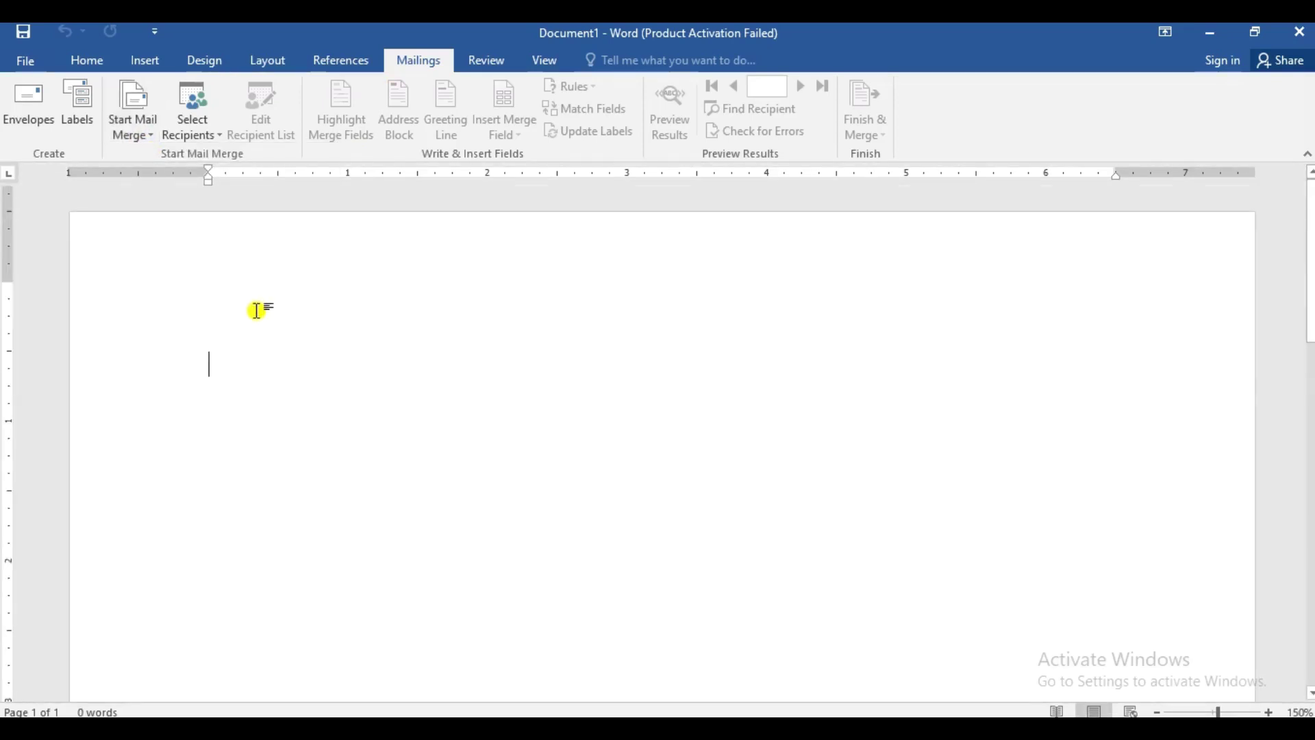
scroll(256, 308, down, 1)
scroll(255, 319, up, 1)
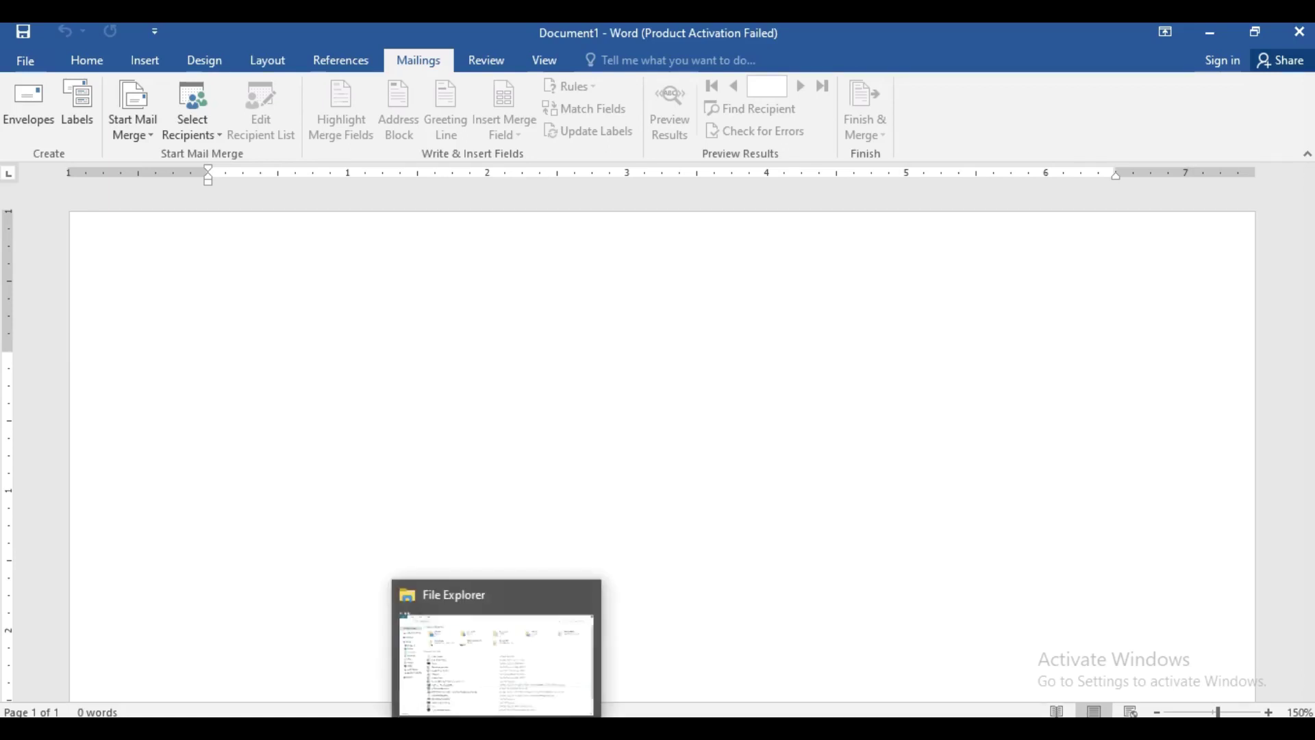
- Open Proposal Letter from the Documents > MAIL MERGE folder in File Explorer
click(497, 728)
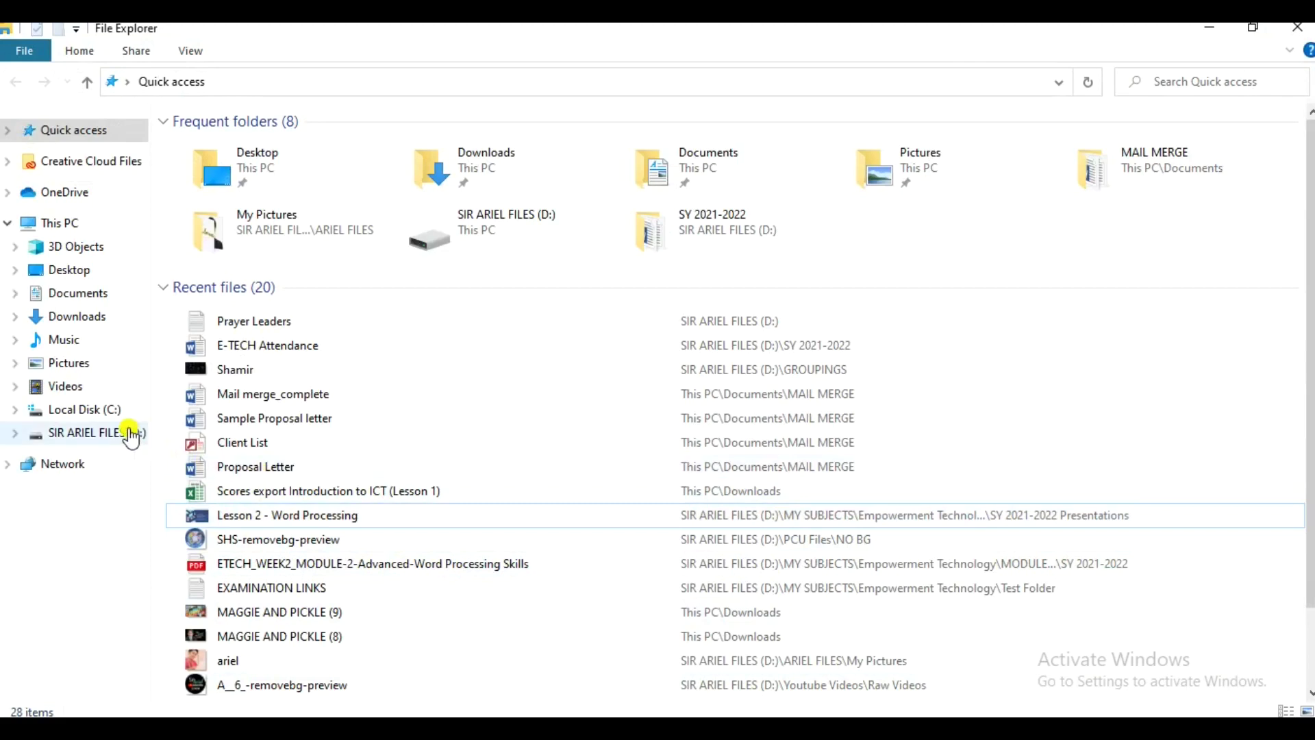
click(130, 433)
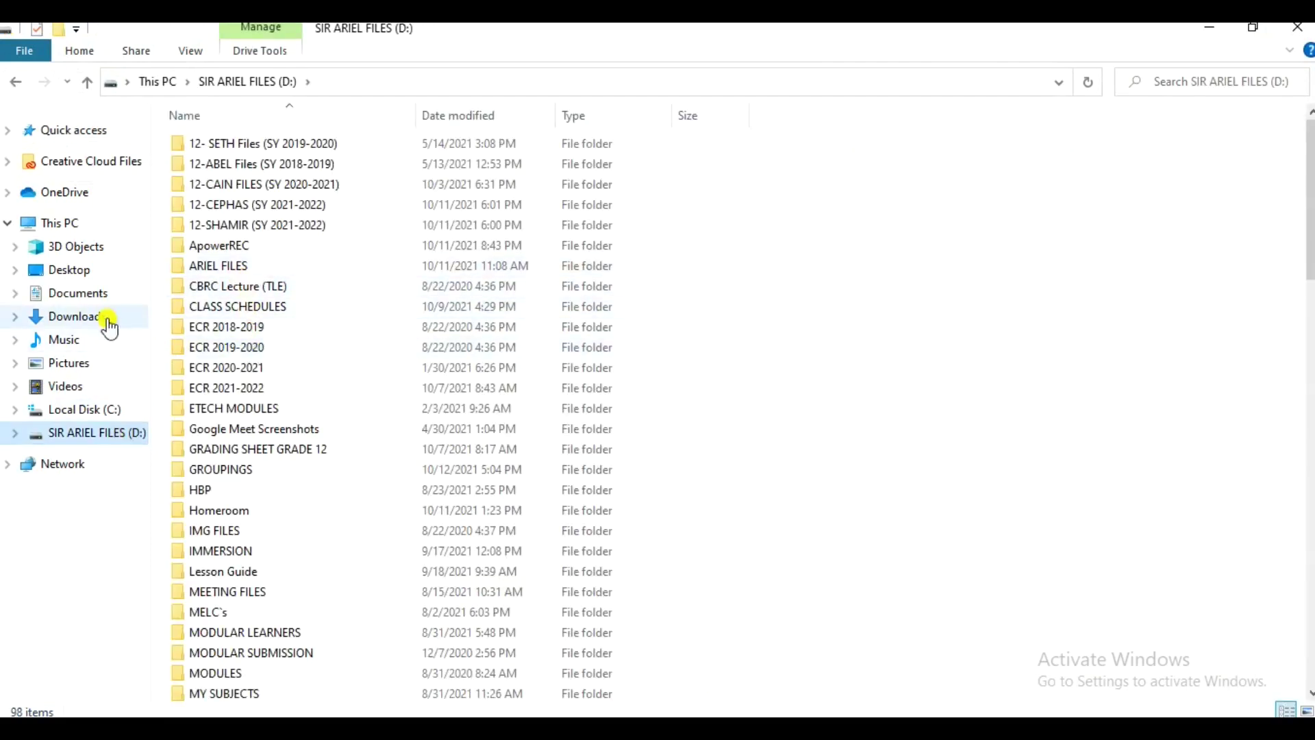
click(96, 293)
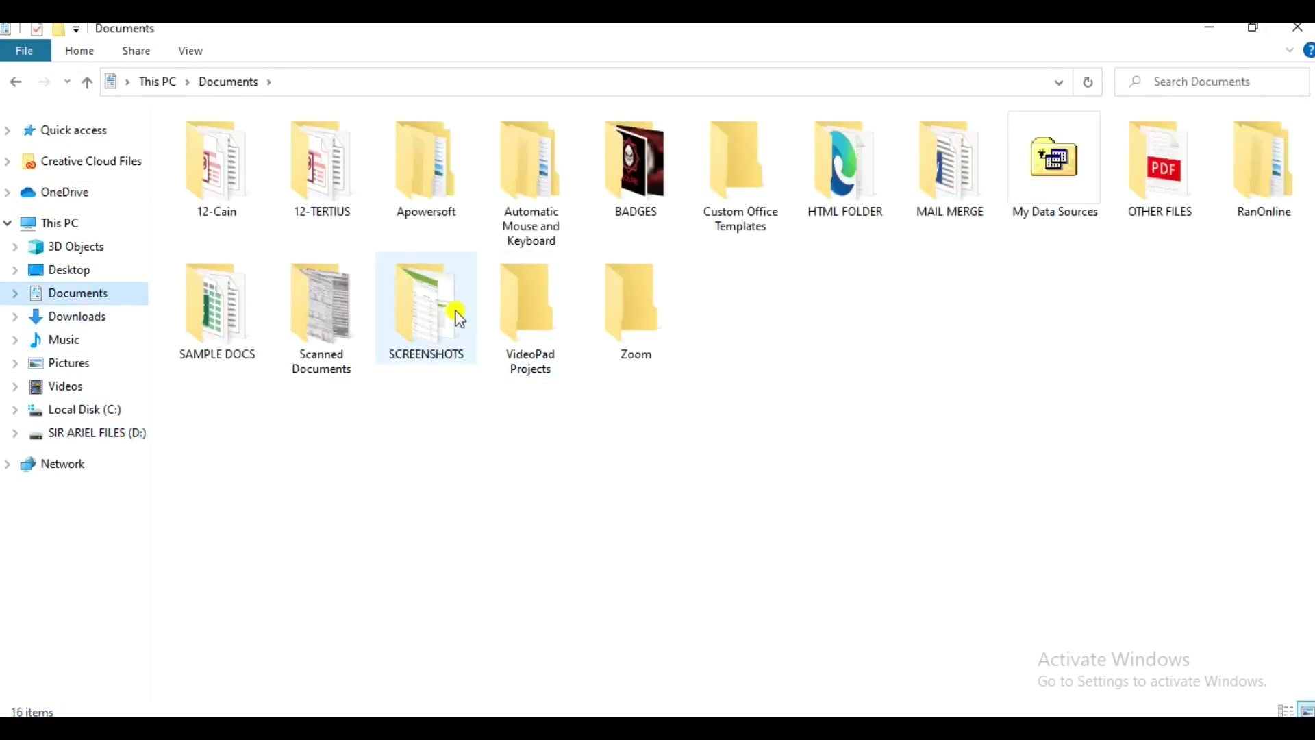
click(954, 192)
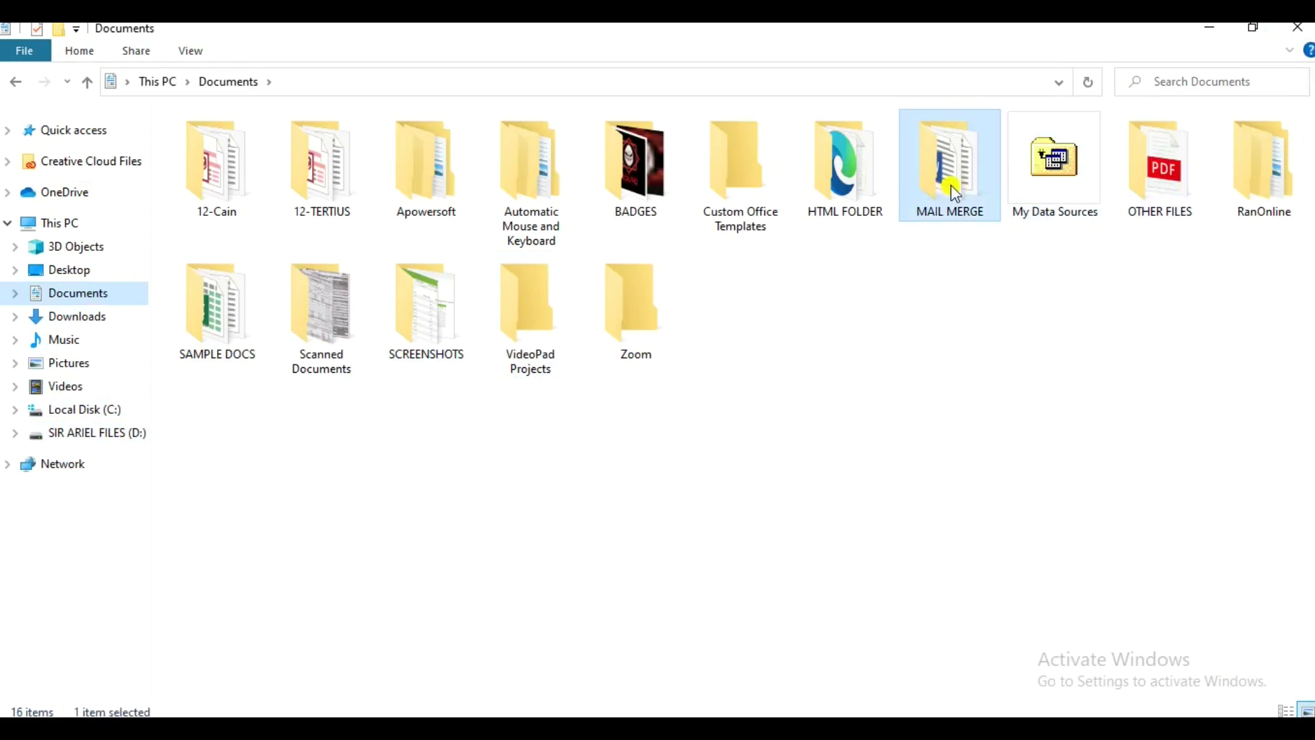
double_click(951, 187)
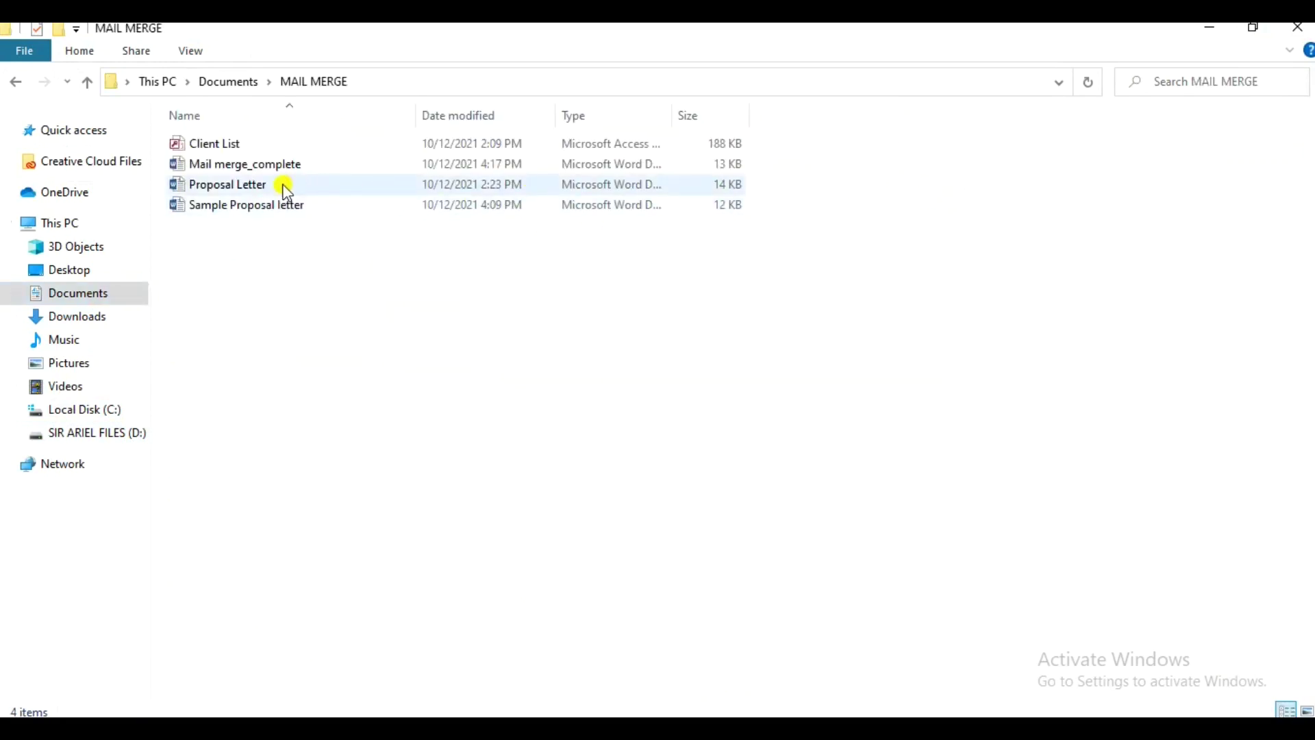
click(286, 189)
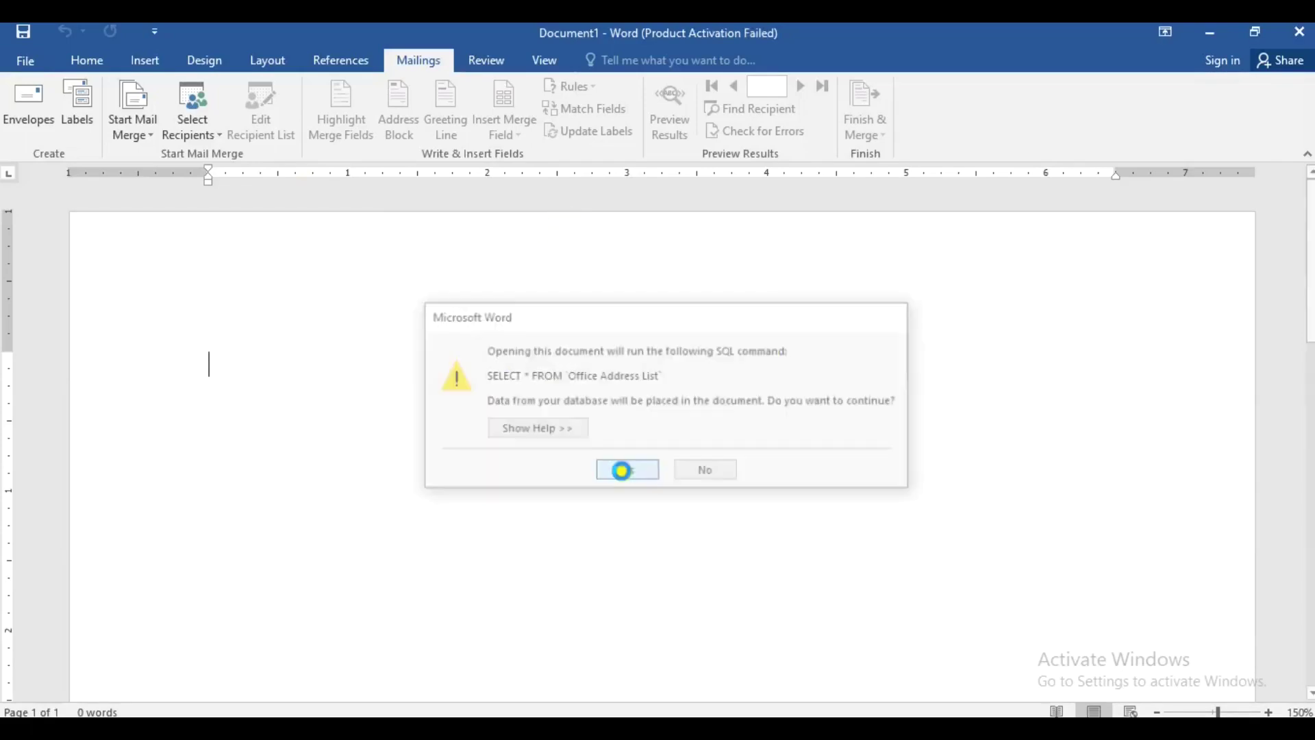
- Allow the SELECT * FROM 'Office Address List' query and select the letter from greeting to closing
click(622, 470)
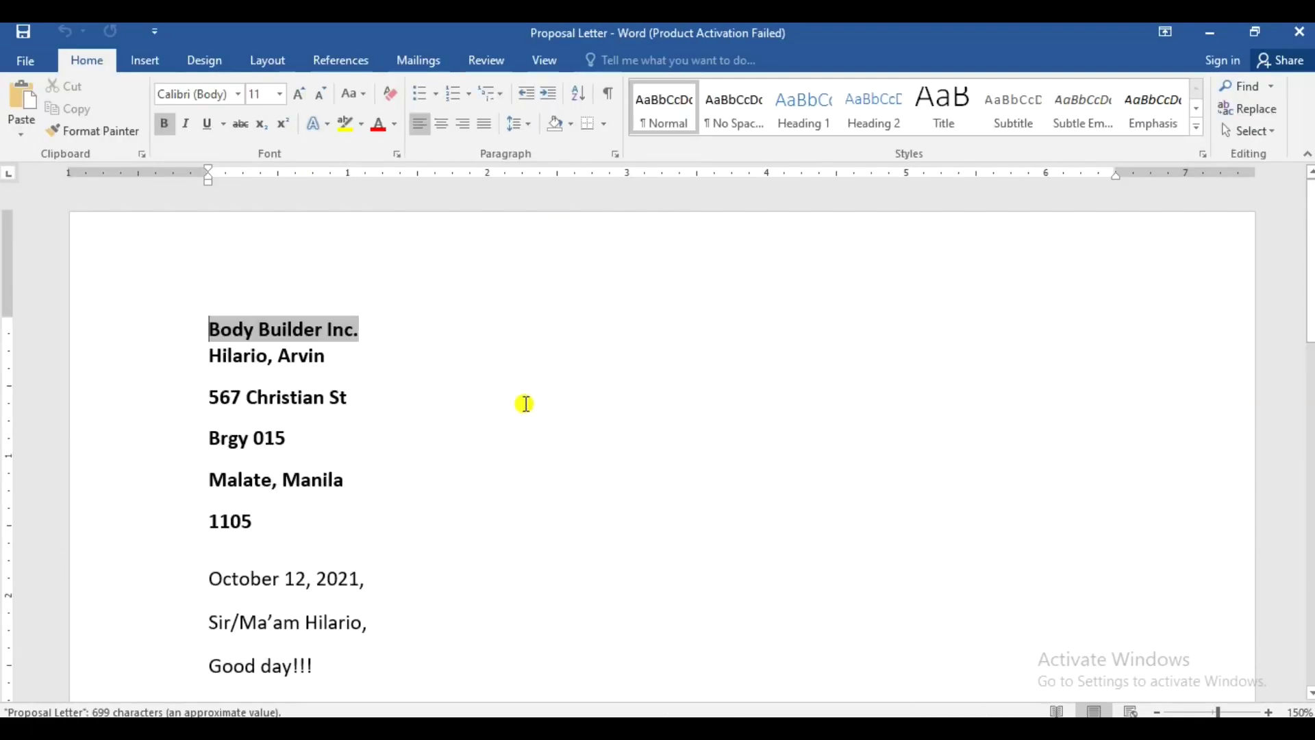
scroll(484, 404, down, 5)
scroll(259, 318, up, 1)
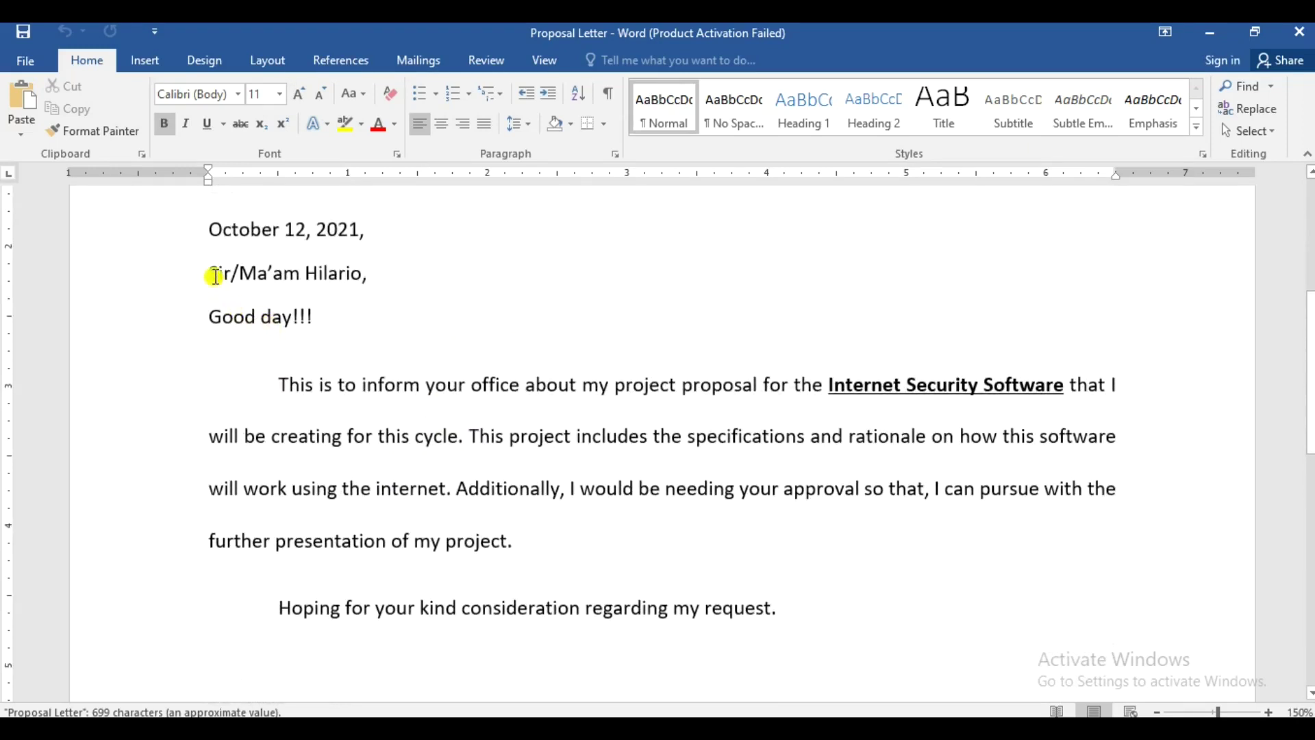
drag(215, 276, 760, 582)
key(ctrl+c)
- Paste the letter into Document1, delete the greeting's surname, and bring up Save As
click(1299, 32)
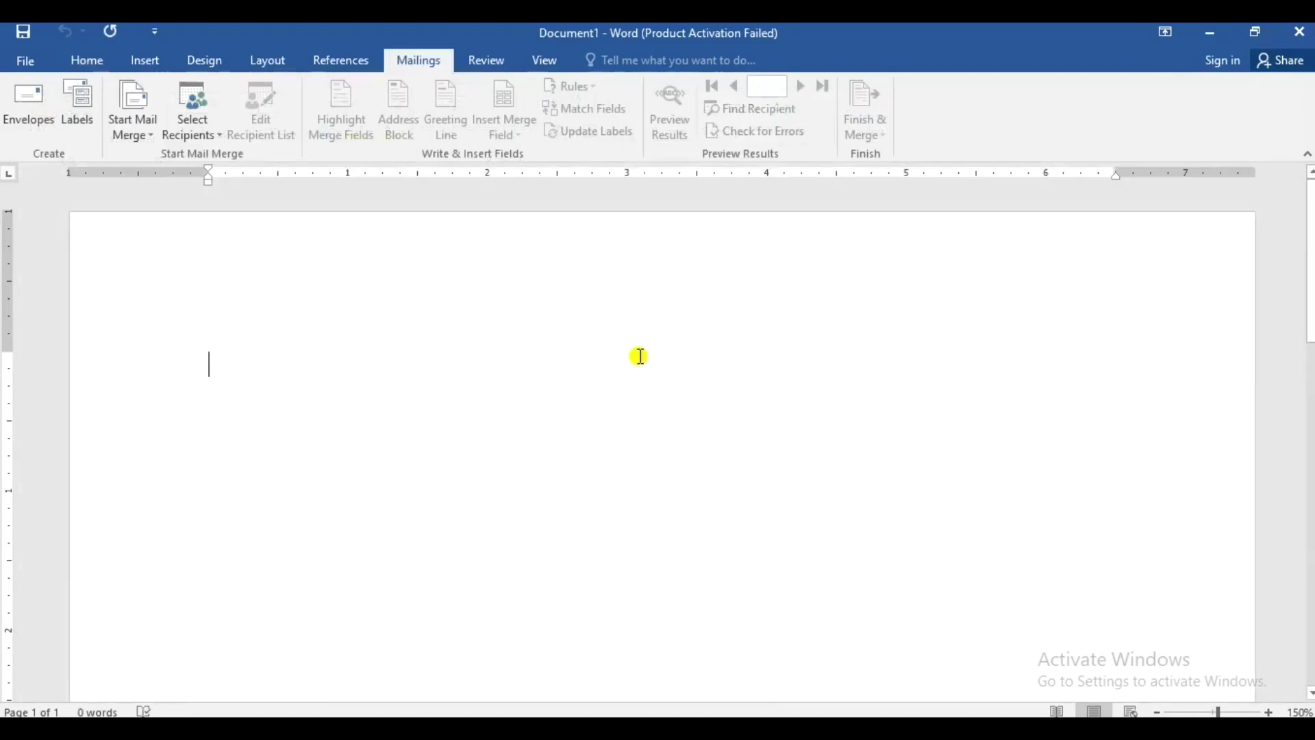
key(ctrl+v)
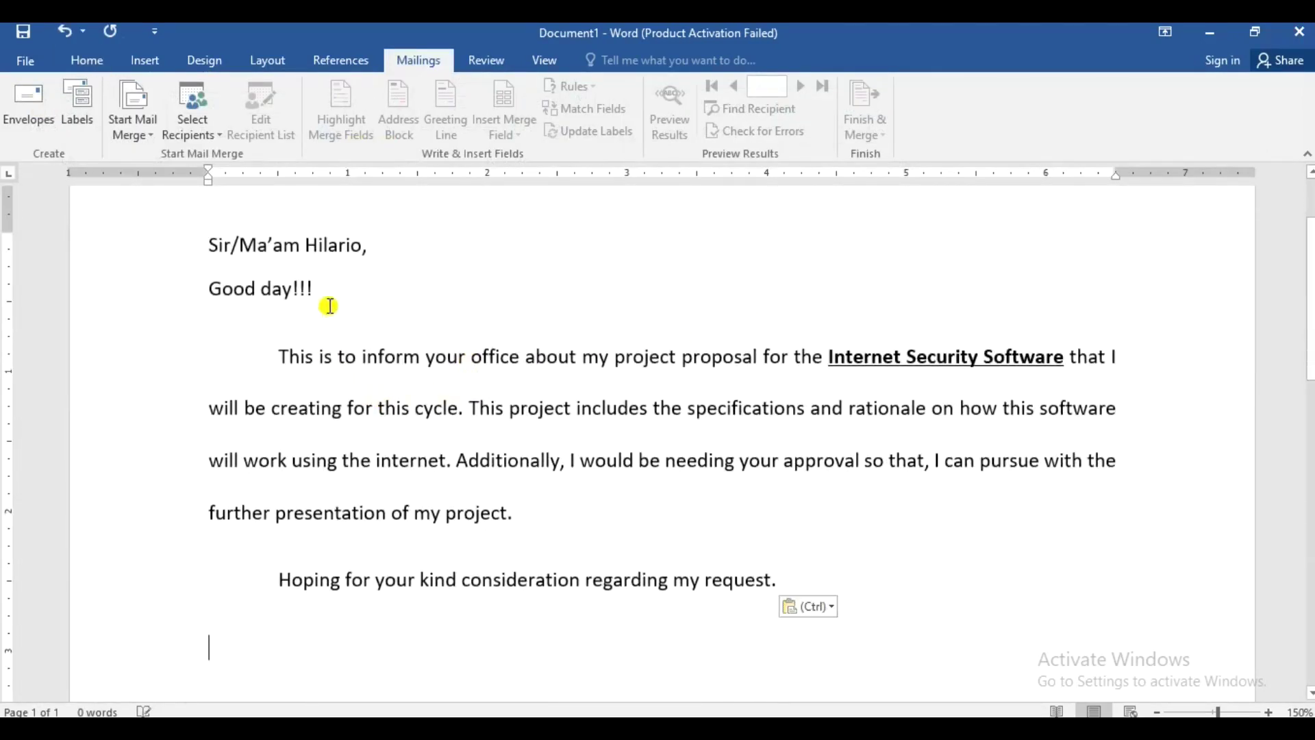
double_click(344, 244)
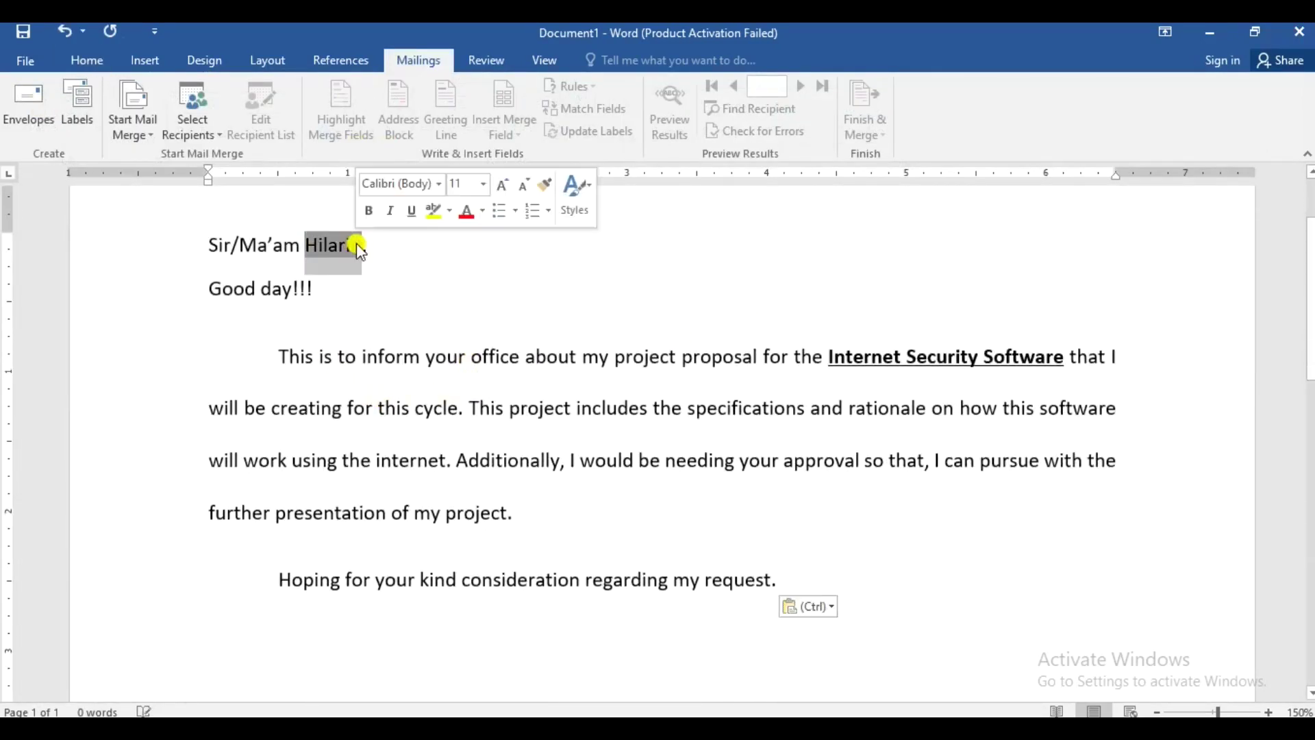
key(BackSpace)
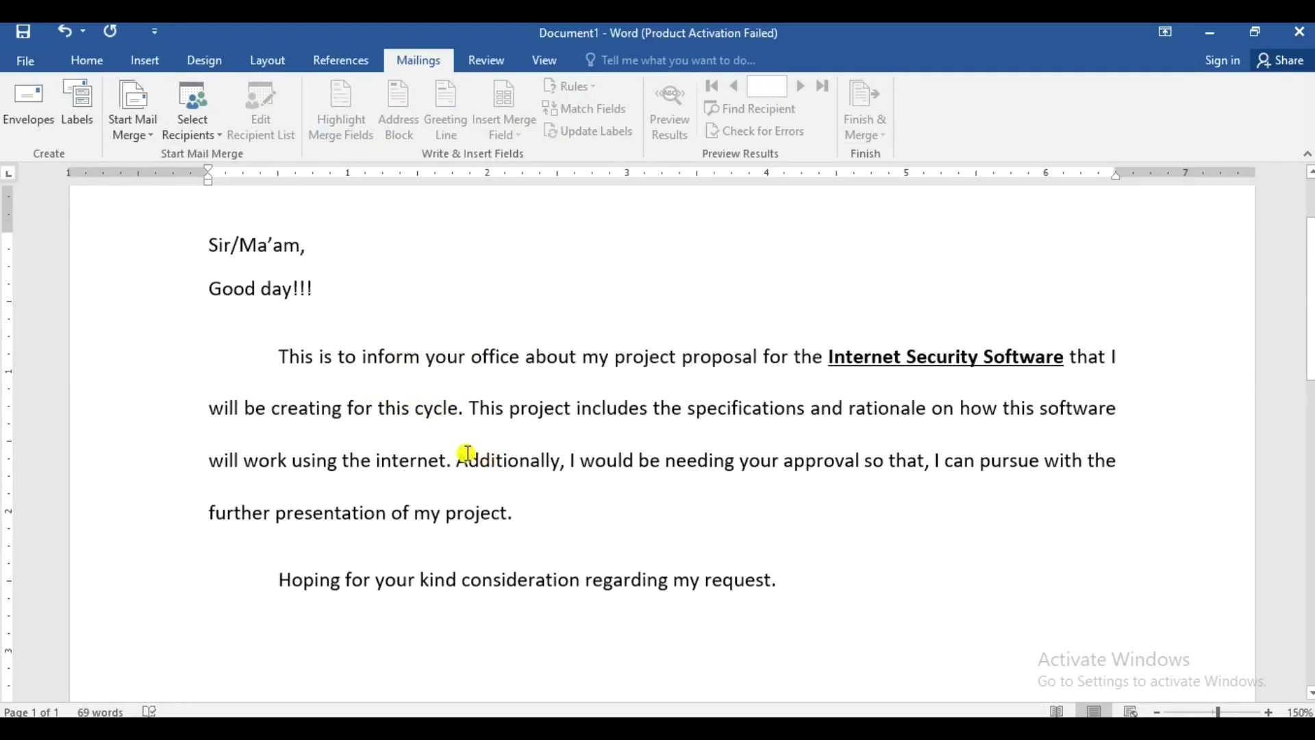
scroll(498, 479, up, 3)
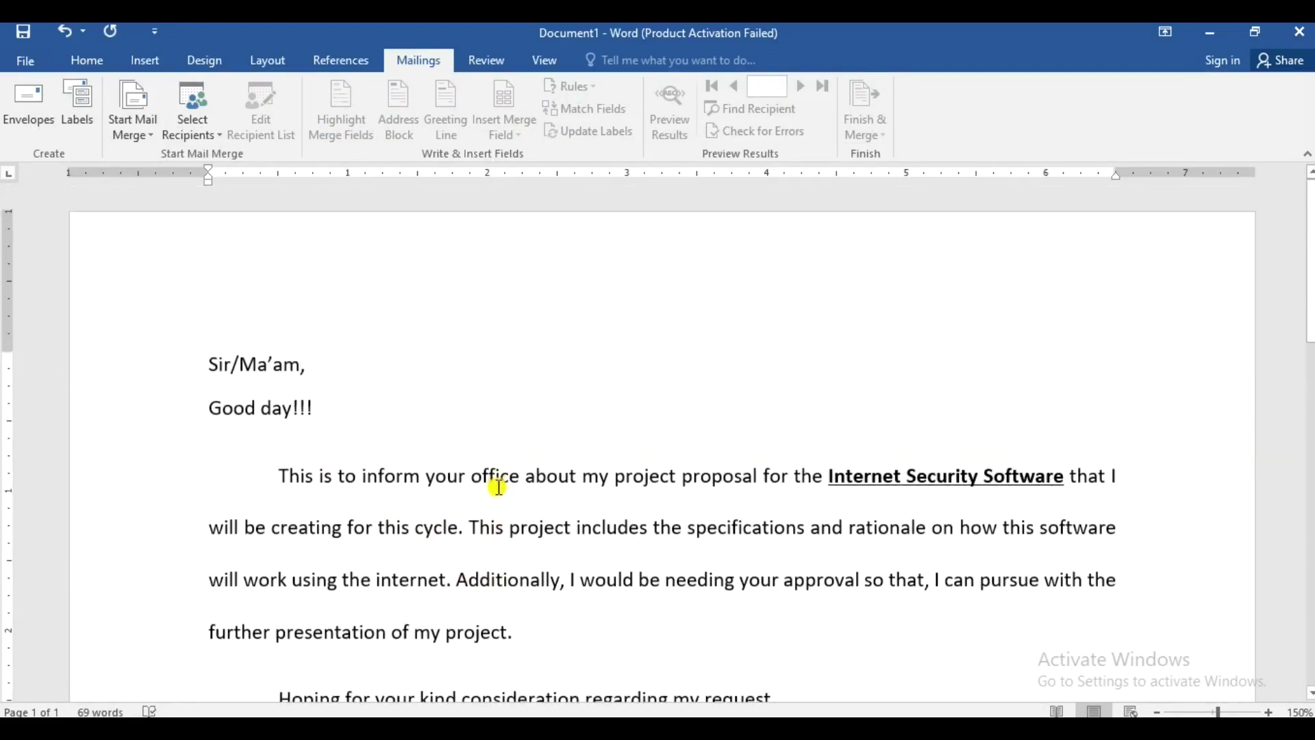
scroll(518, 484, down, 2)
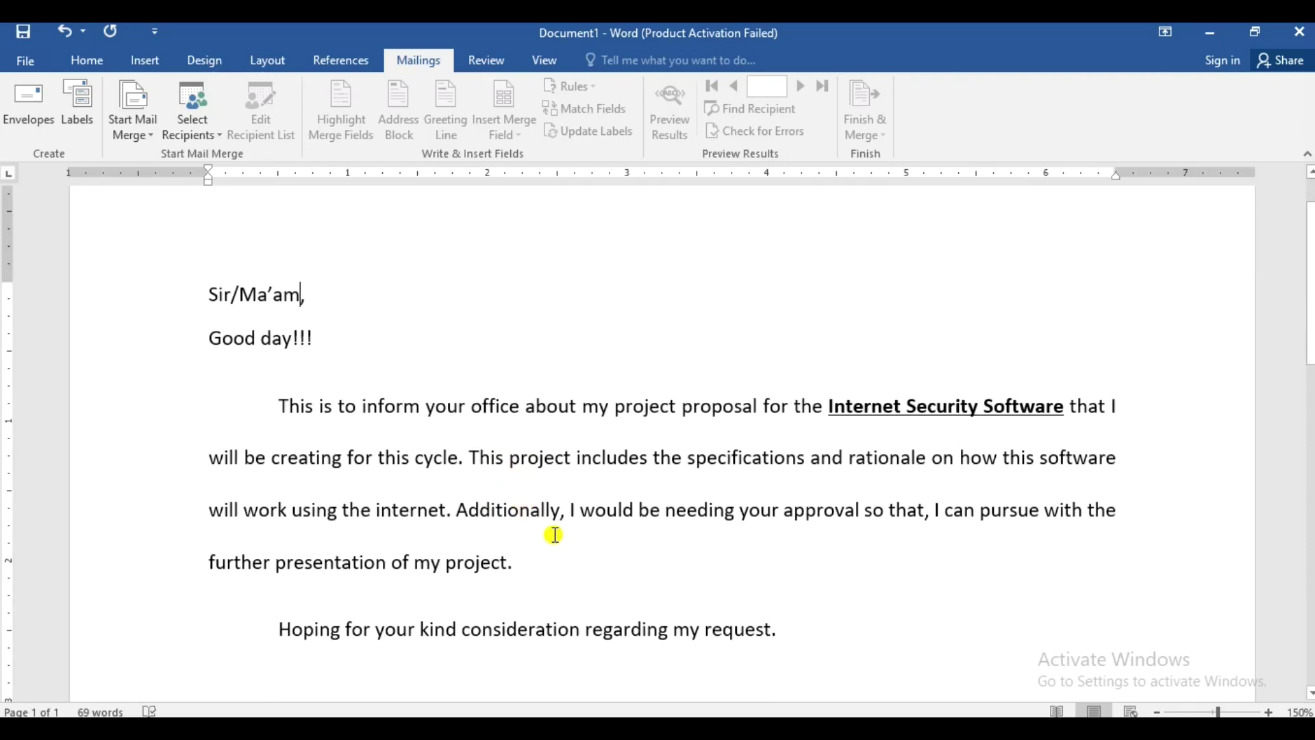
key(ctrl+s)
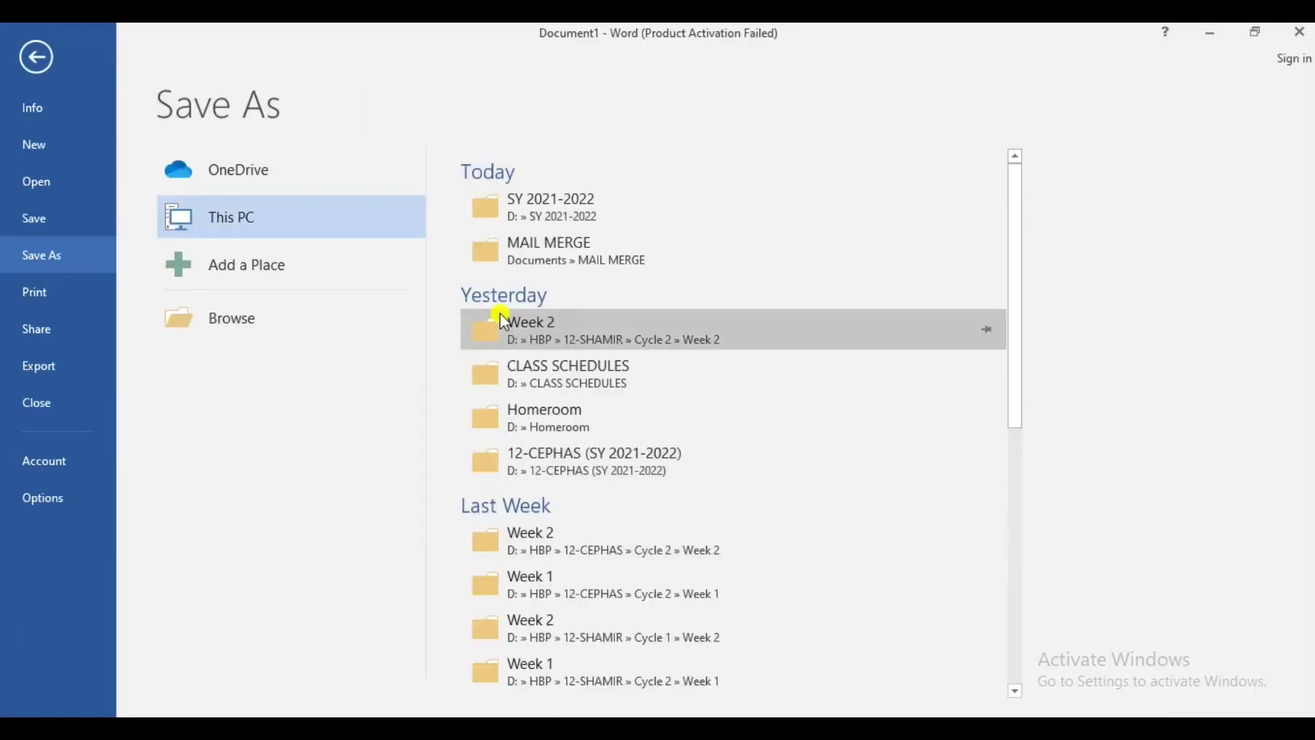
- Save Document1 into the MAIL MERGE folder under the file name 'Sample Letter'
click(541, 267)
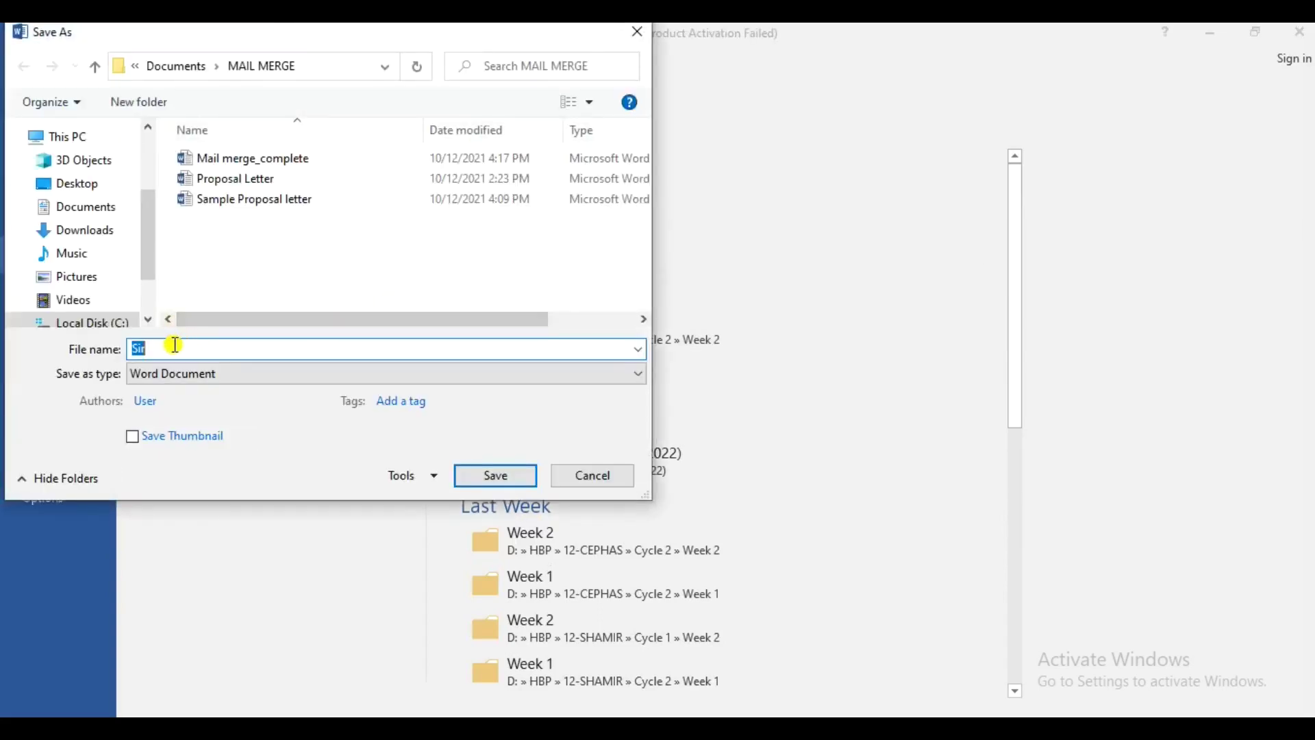
text(S)
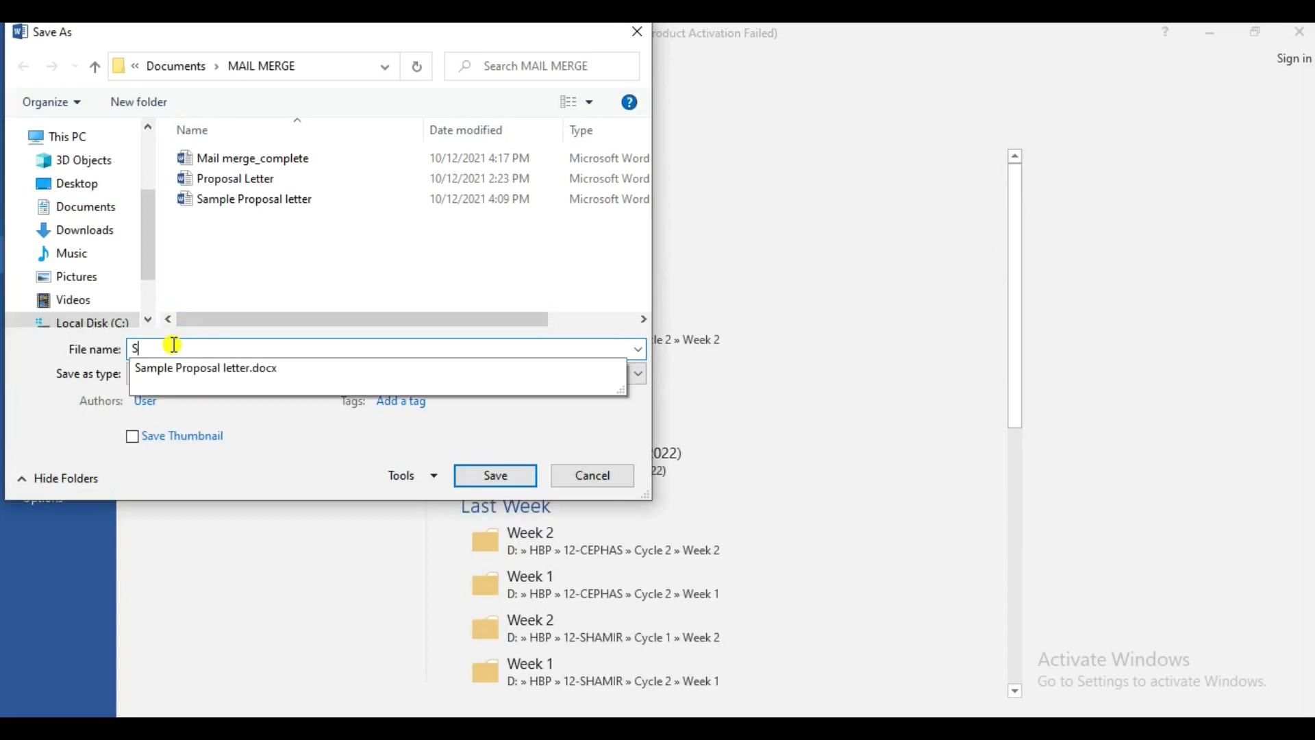
text(ample Letter)
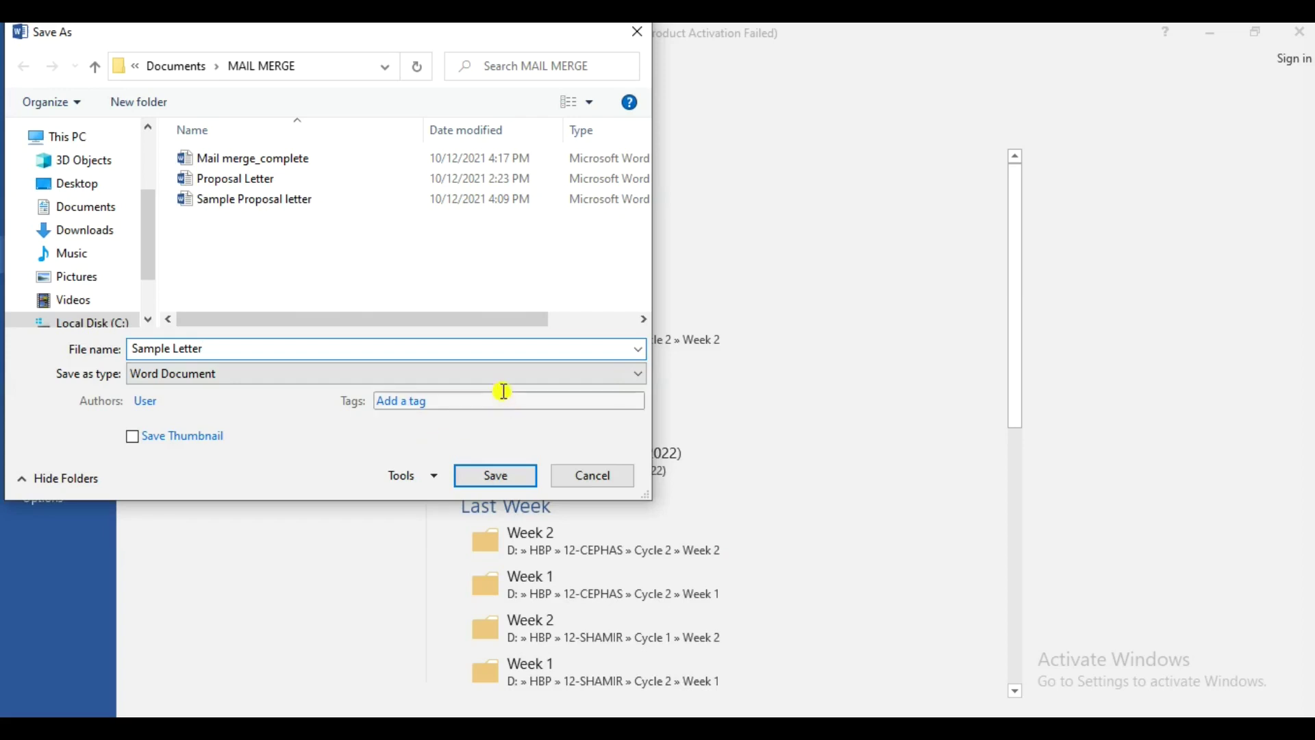
click(493, 473)
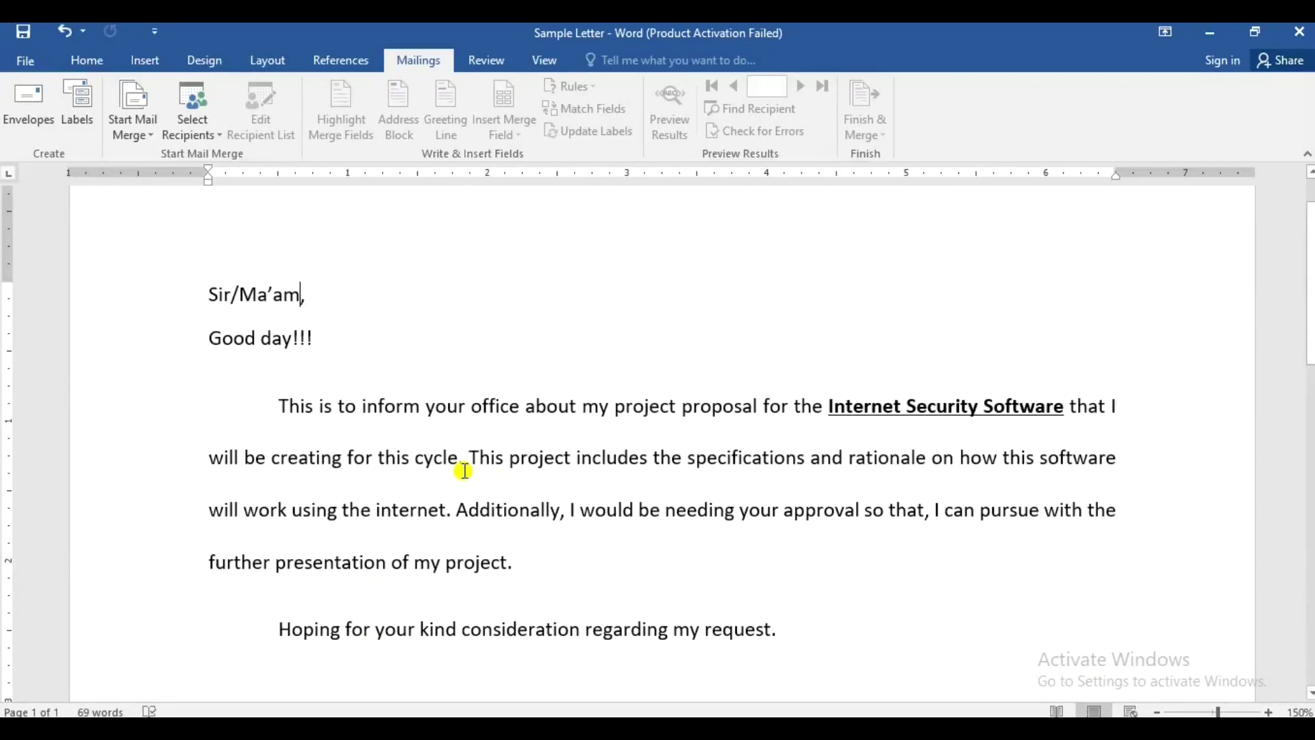
- Add 'Truly yours,' below the final paragraph with the sender's name on the next line
scroll(463, 446, up, 1)
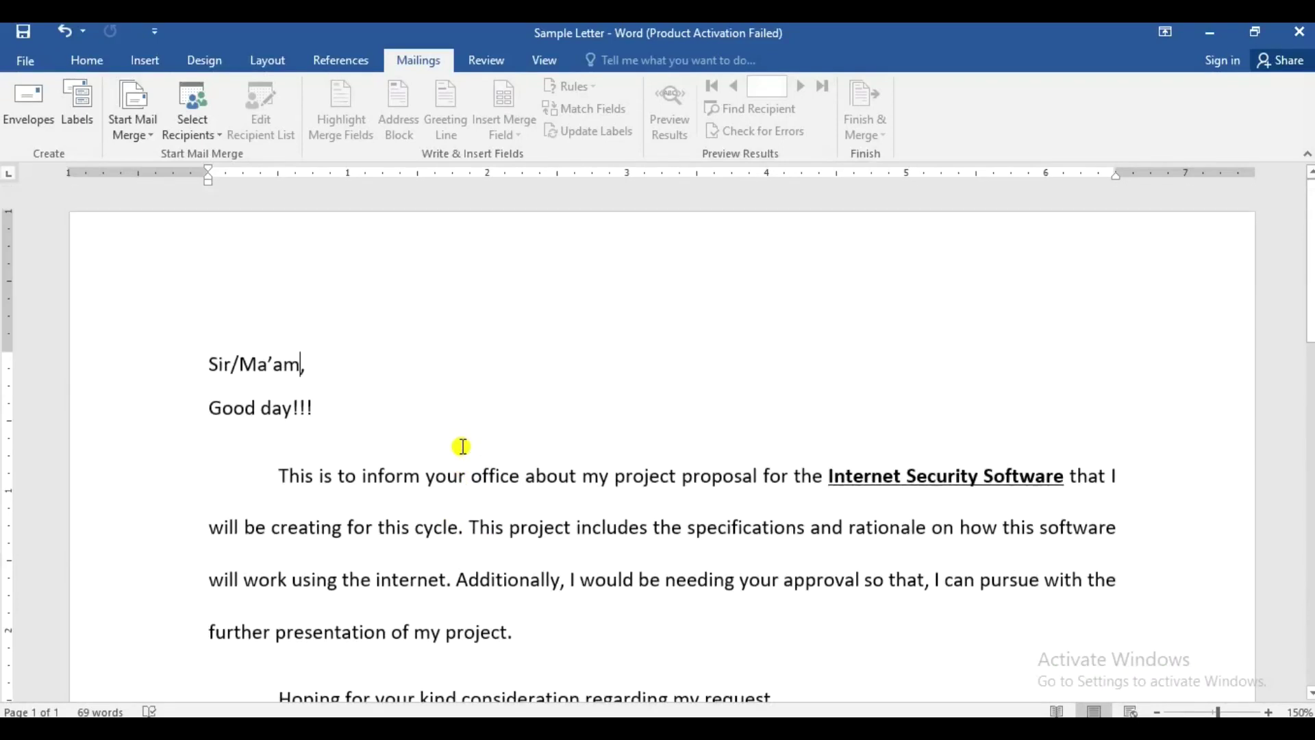
scroll(463, 447, down, 4)
scroll(463, 447, down, 3)
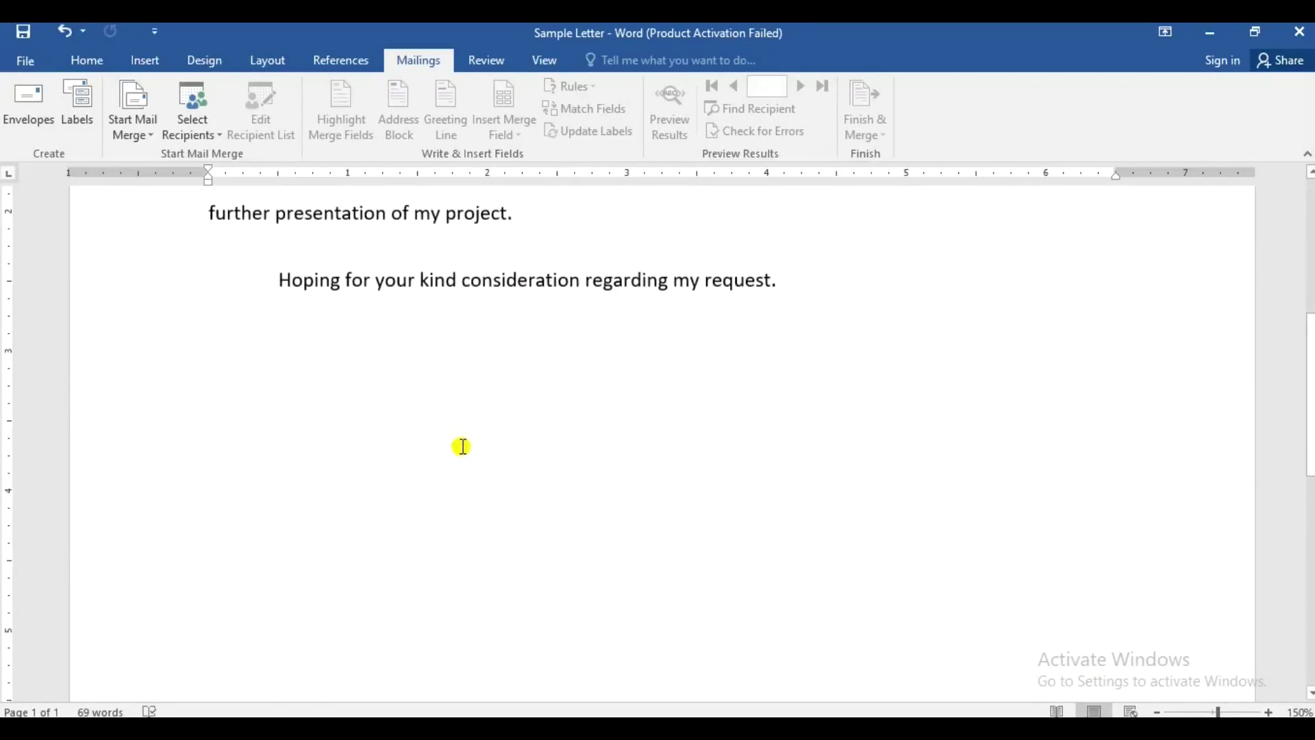
scroll(461, 443, up, 3)
click(808, 423)
key(Return)
key(Return)
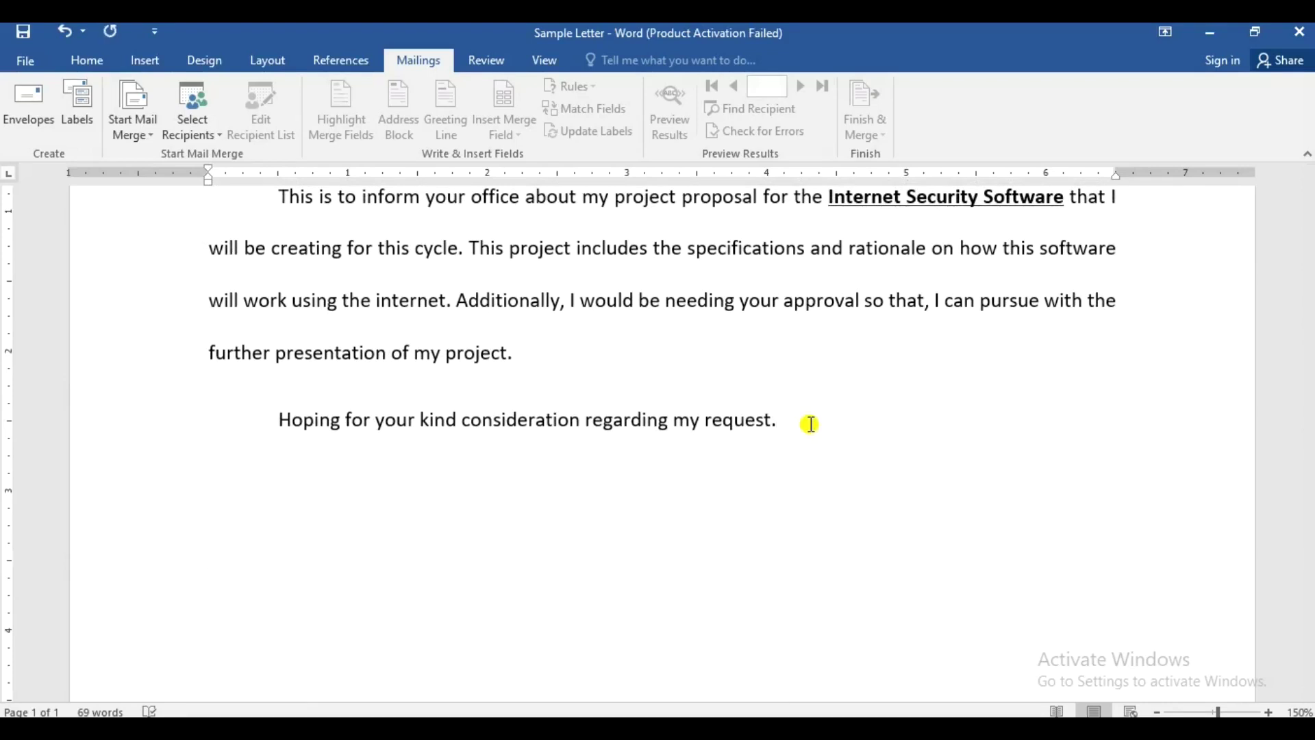
text(Truly)
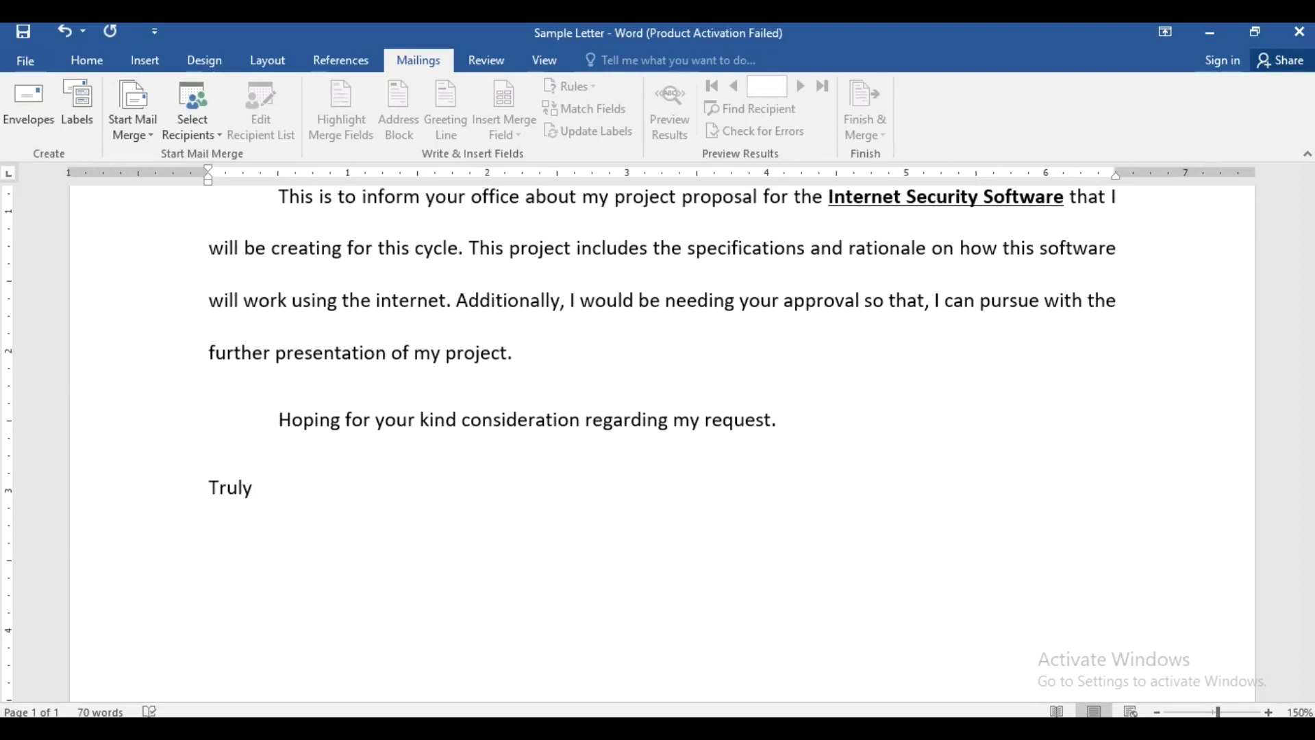
text( yoursm)
key(BackSpace)
text(,)
key(Return)
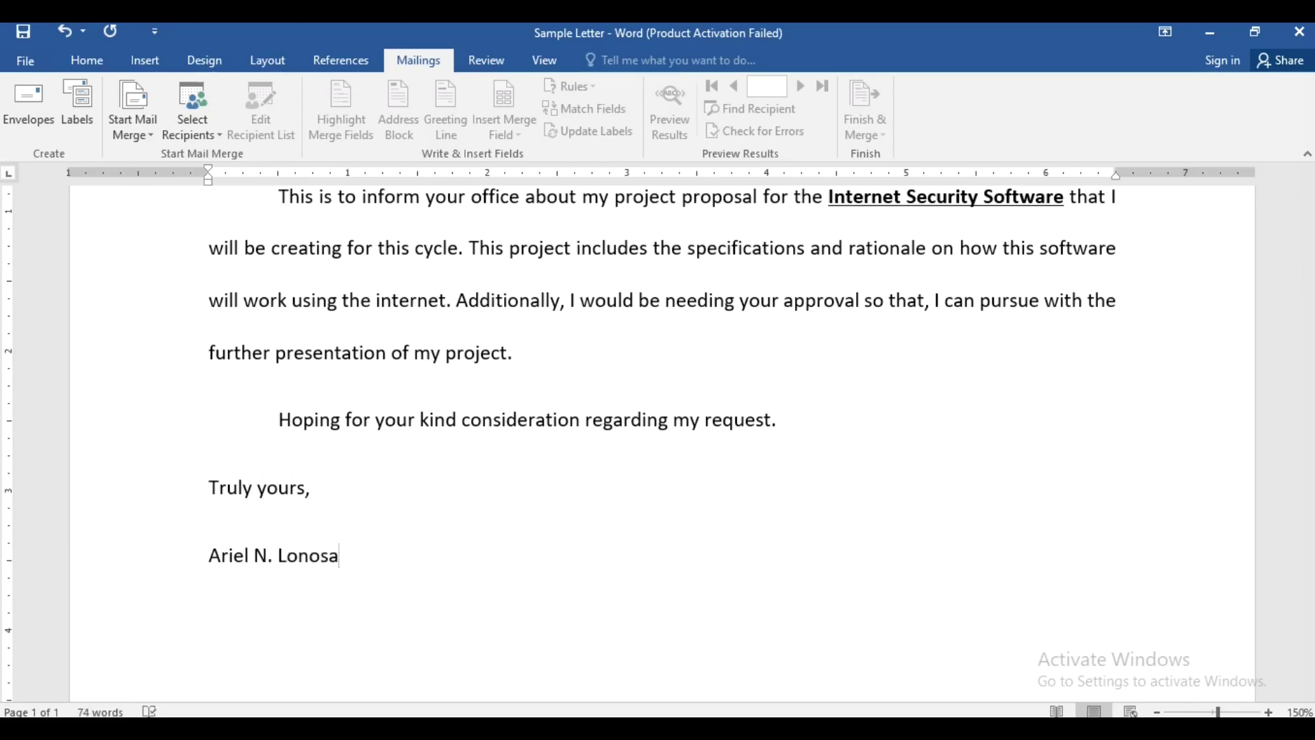
scroll(696, 331, up, 4)
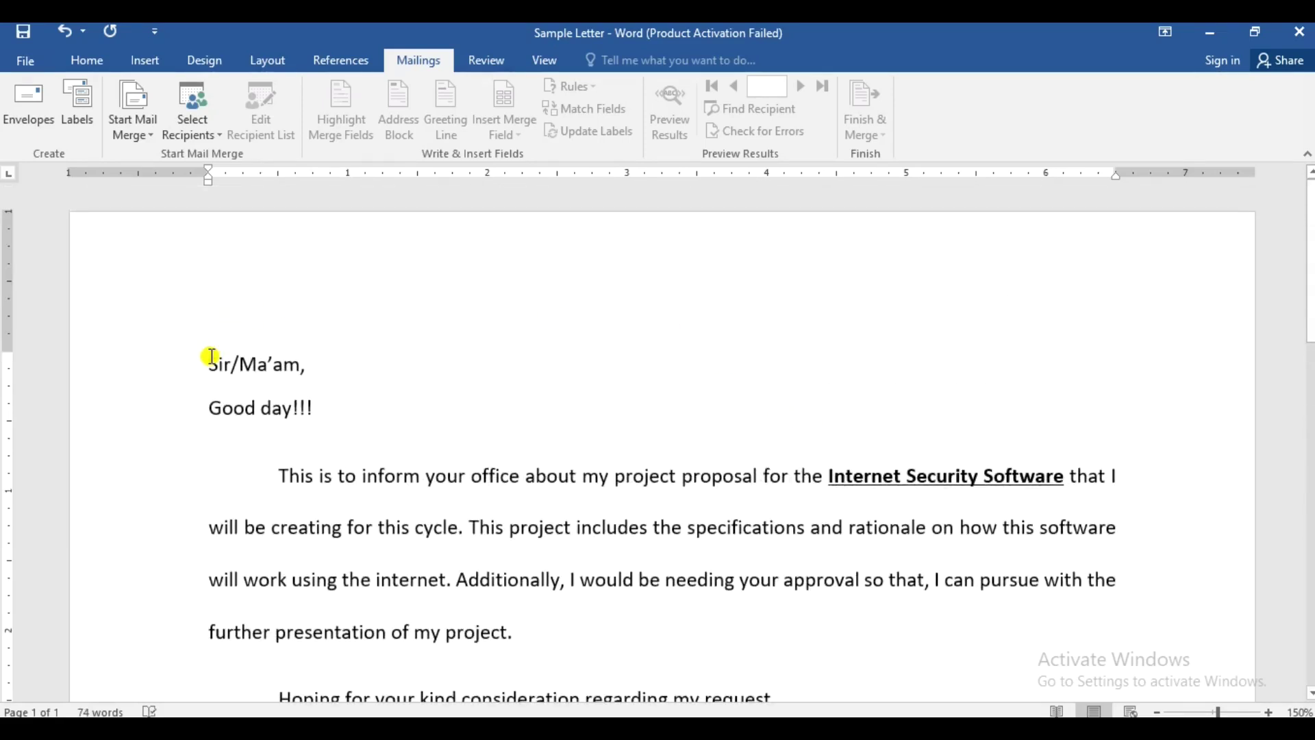
- Type LAST NAME, FIRST NAME, COMPANY NAME, ADDRESS LINE 1 and ADDRESS LINE 2 above the greeting
key(Return)
key(Return)
key(Return)
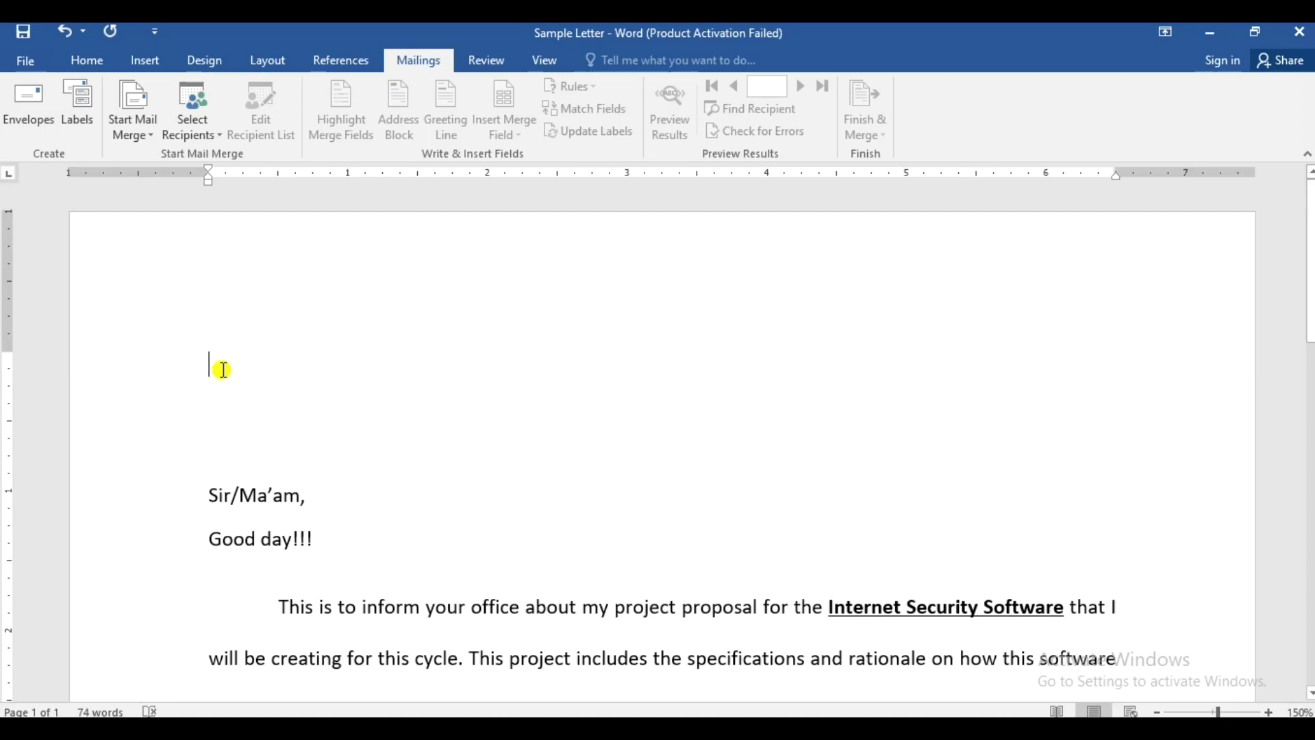
text(LAST)
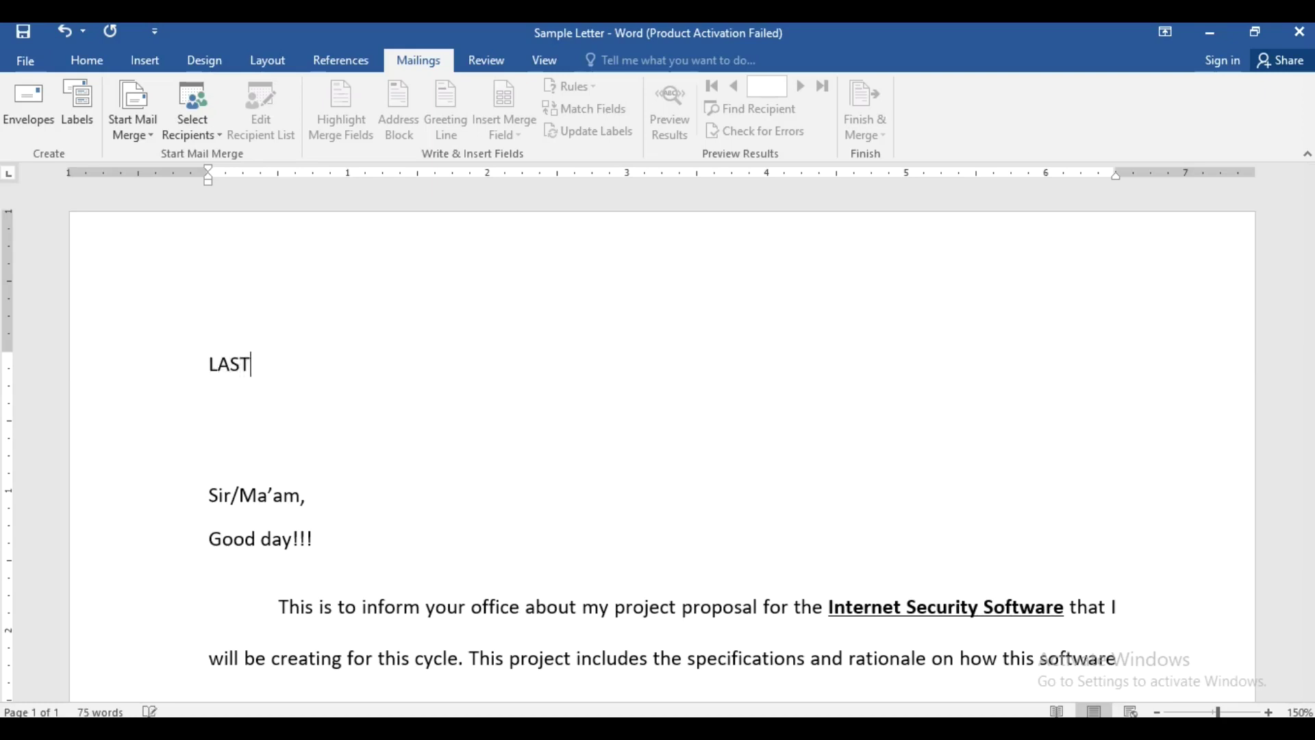
text( NAME, FIRST NAME)
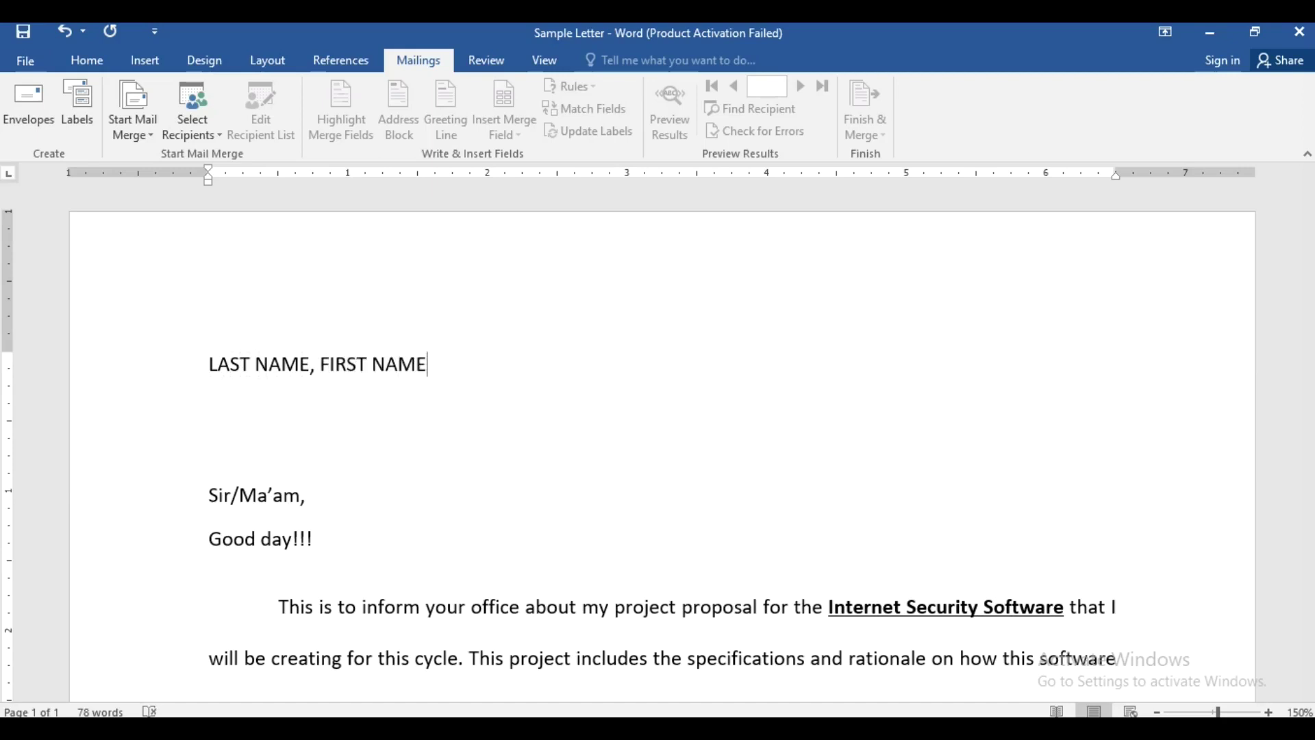
key(Return)
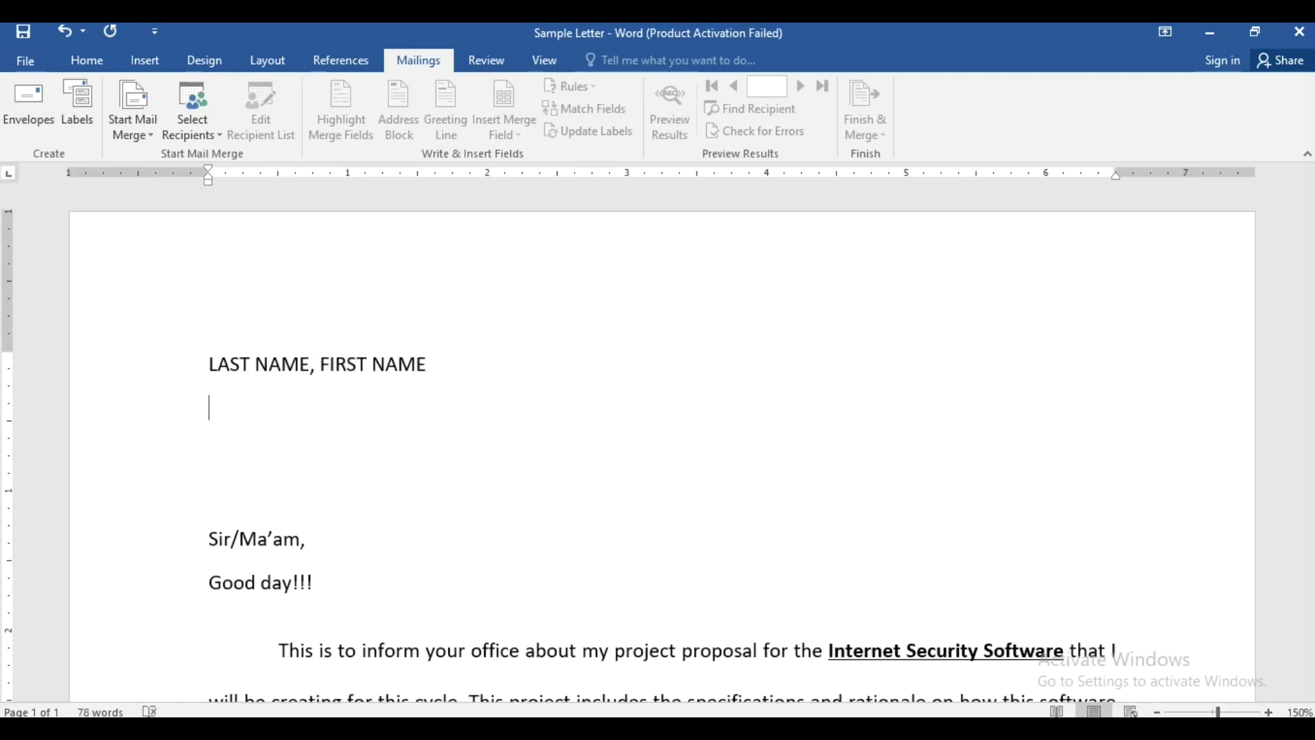
text(COMPANY)
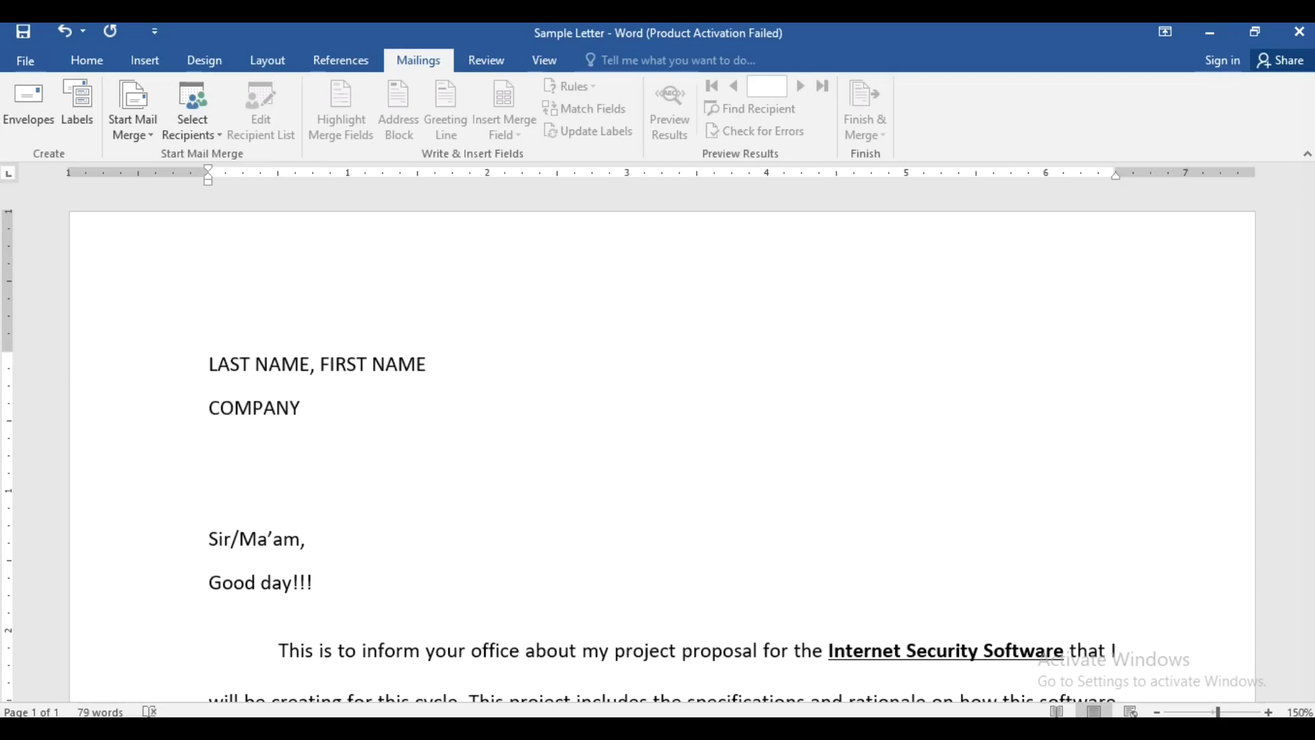
text( NAME)
key(Return)
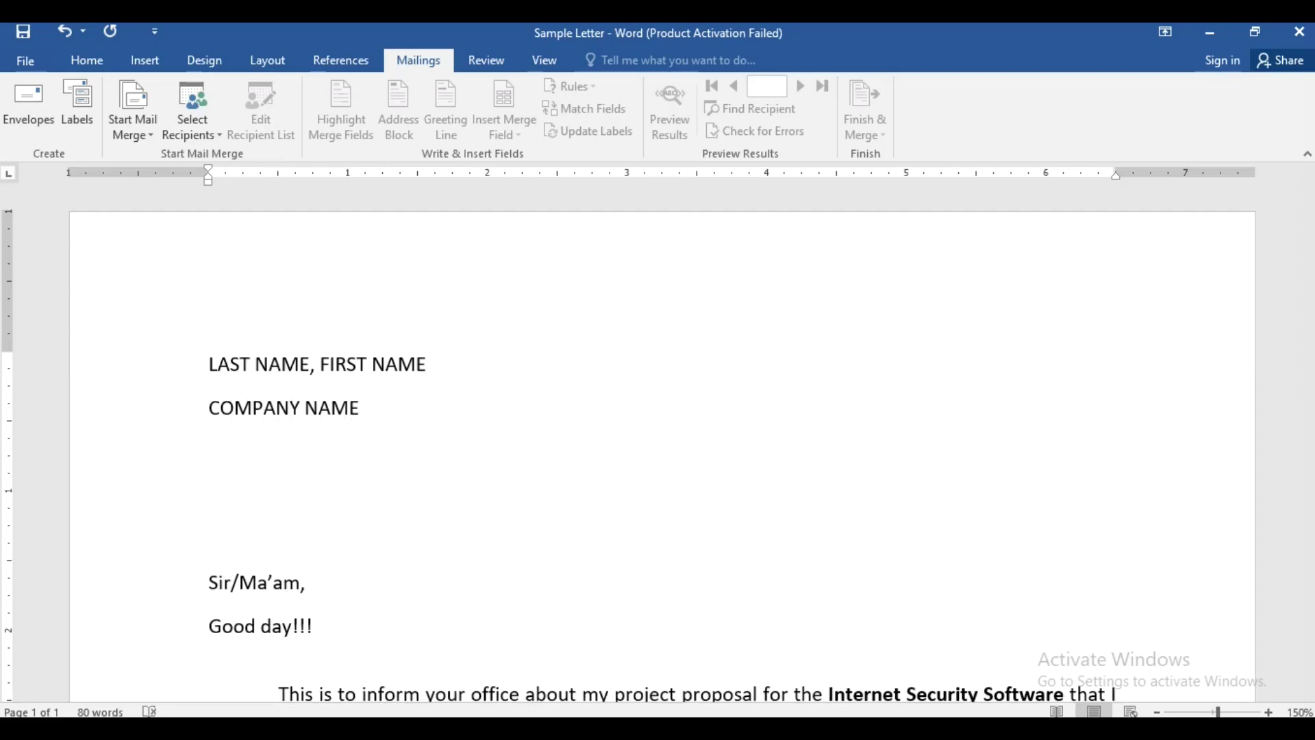
text(ADDRESS)
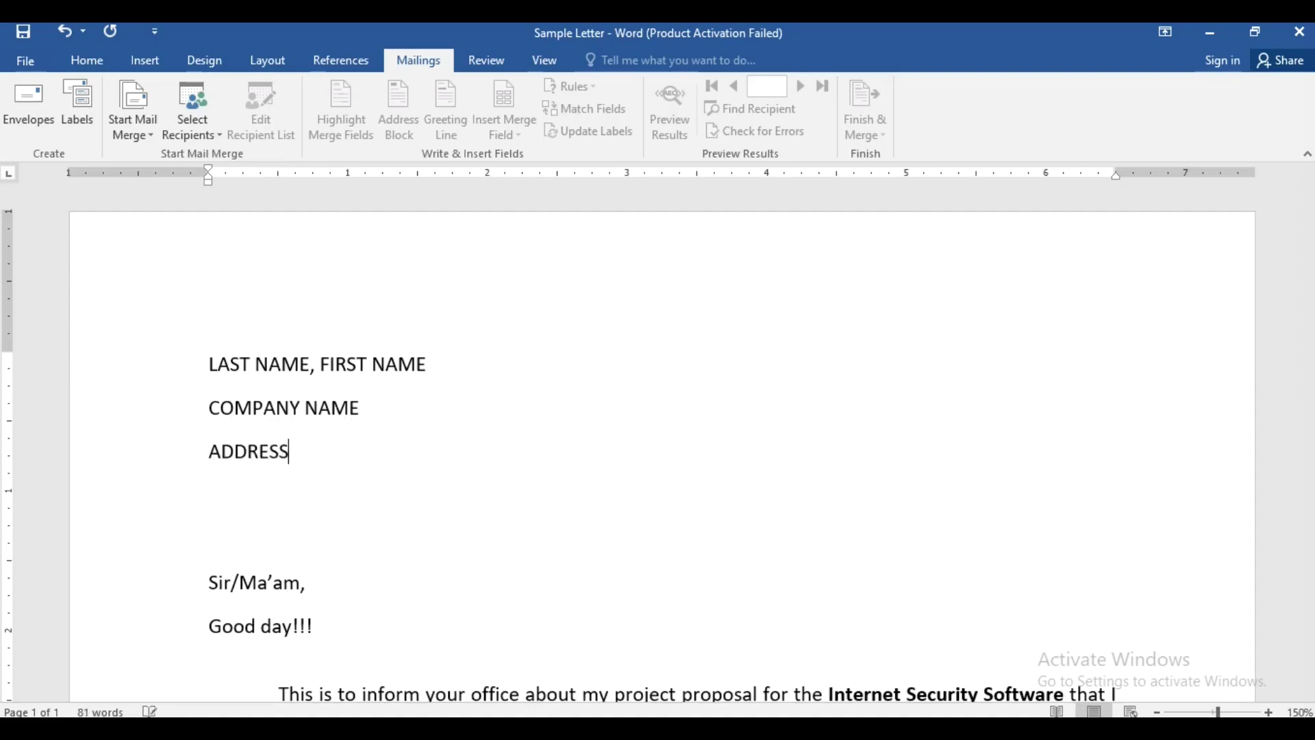
text( LINE 1)
key(Return)
text(ADDRESS)
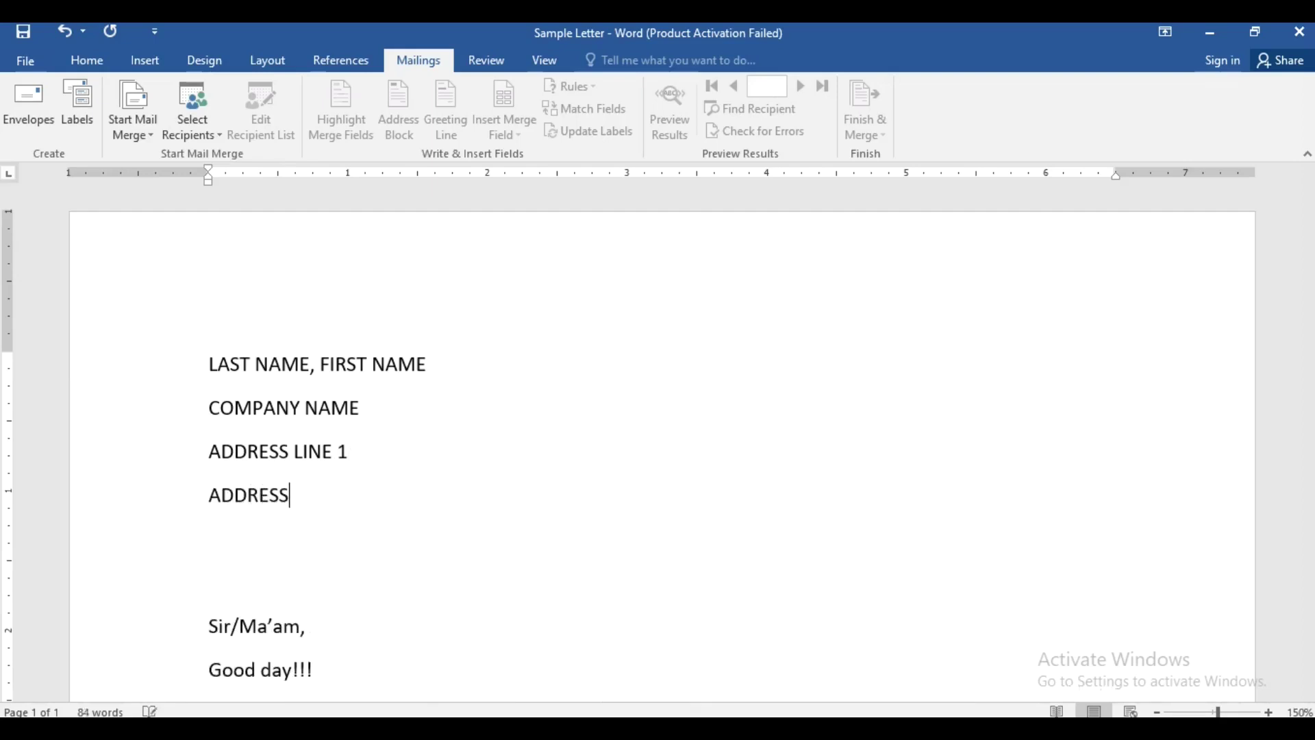
text( LINE 2)
- Add the CITY, PROVINCE ZIP CODE and CONTACT NUMBER lines, then select the address block
key(Return)
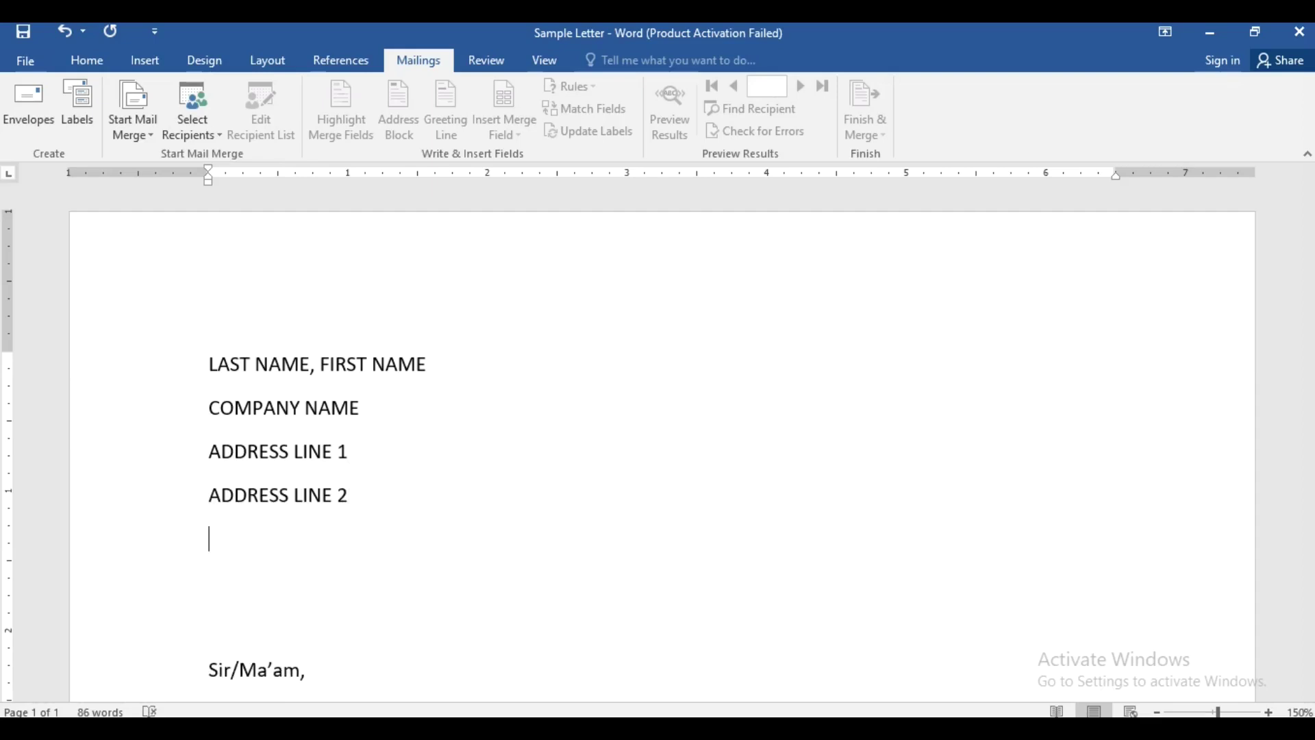
text(CITY, PROV)
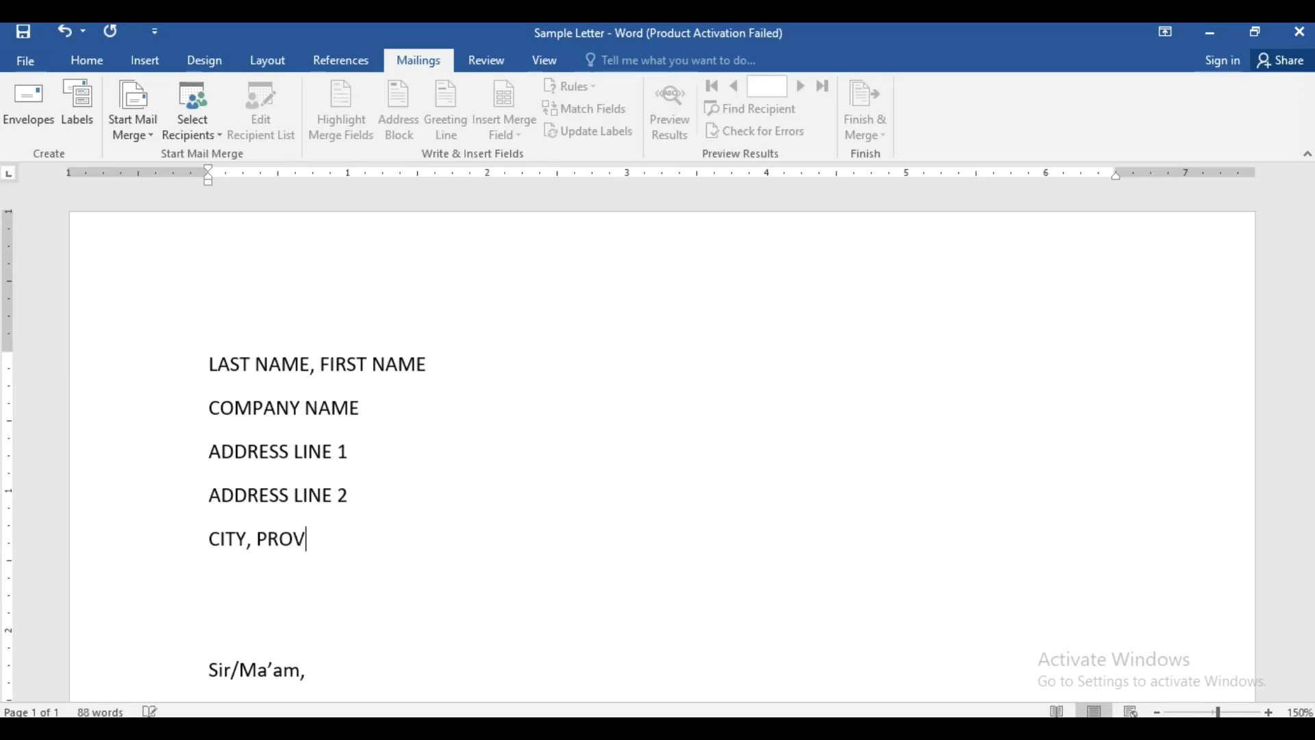
text(INCE)
key(Return)
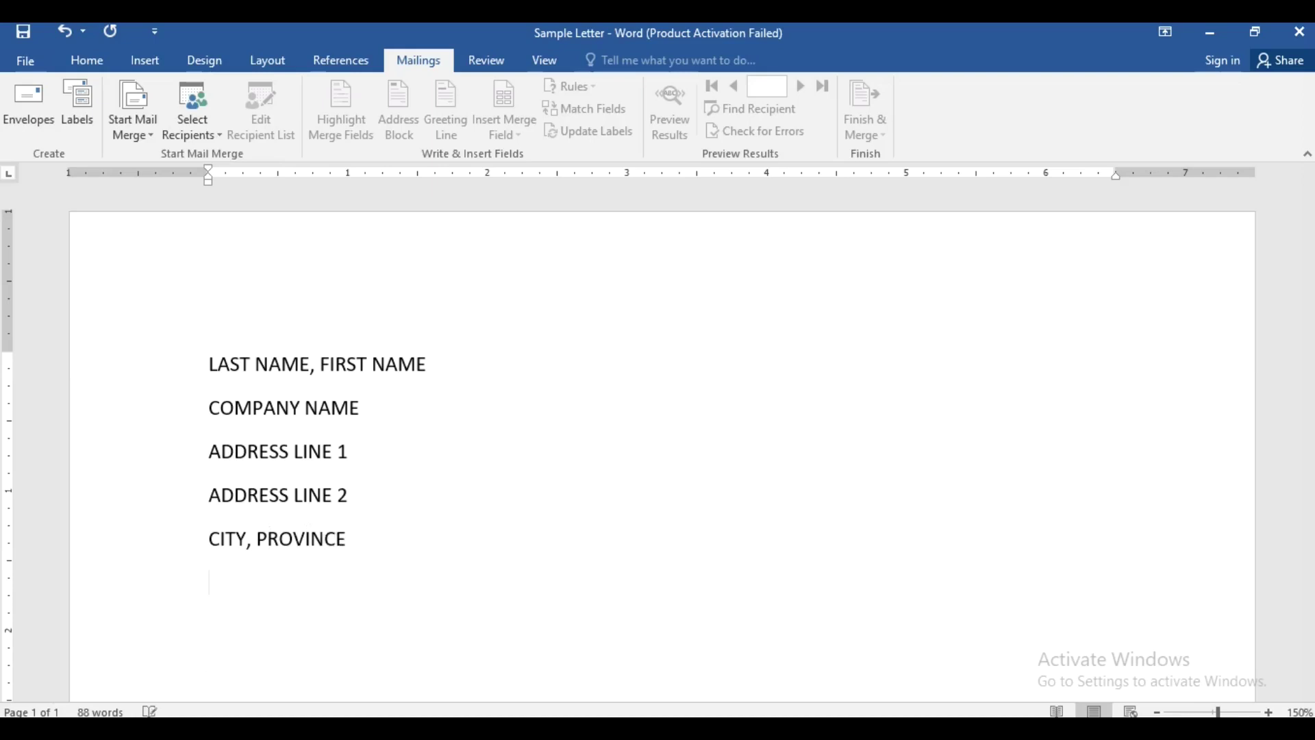
click(402, 541)
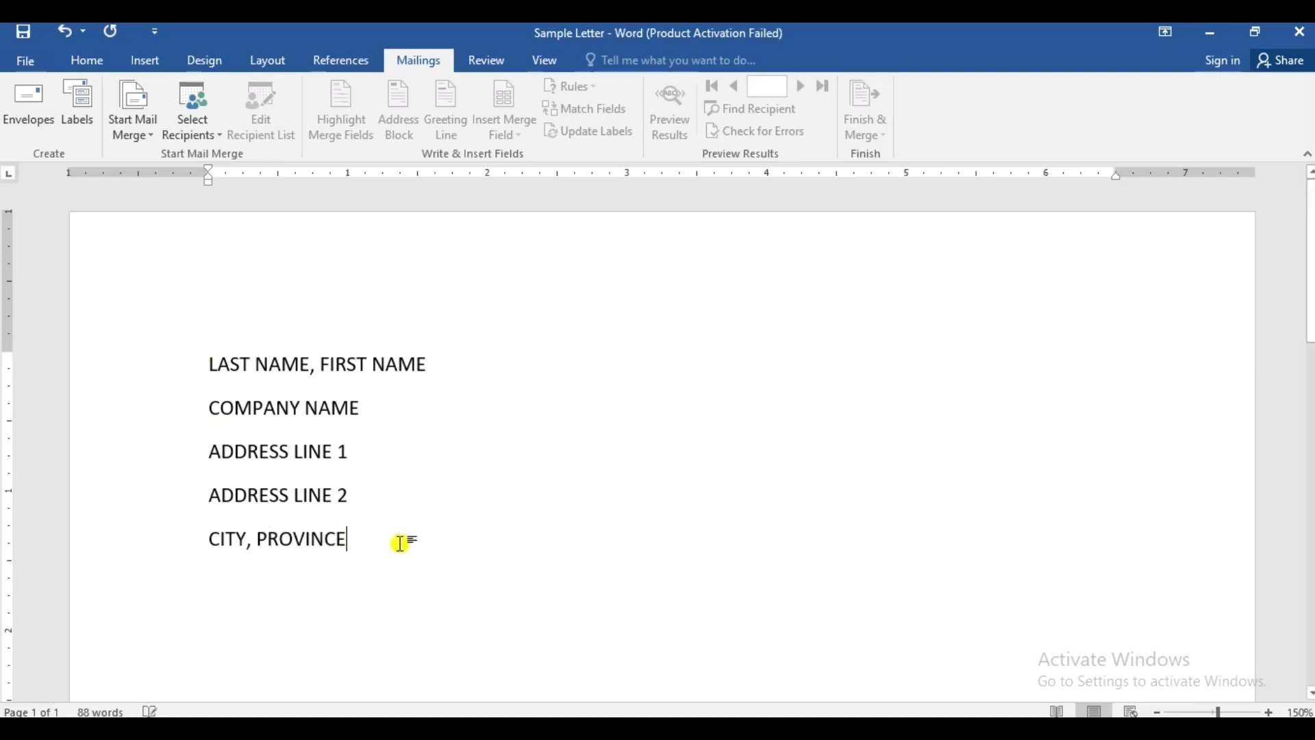
text(Z)
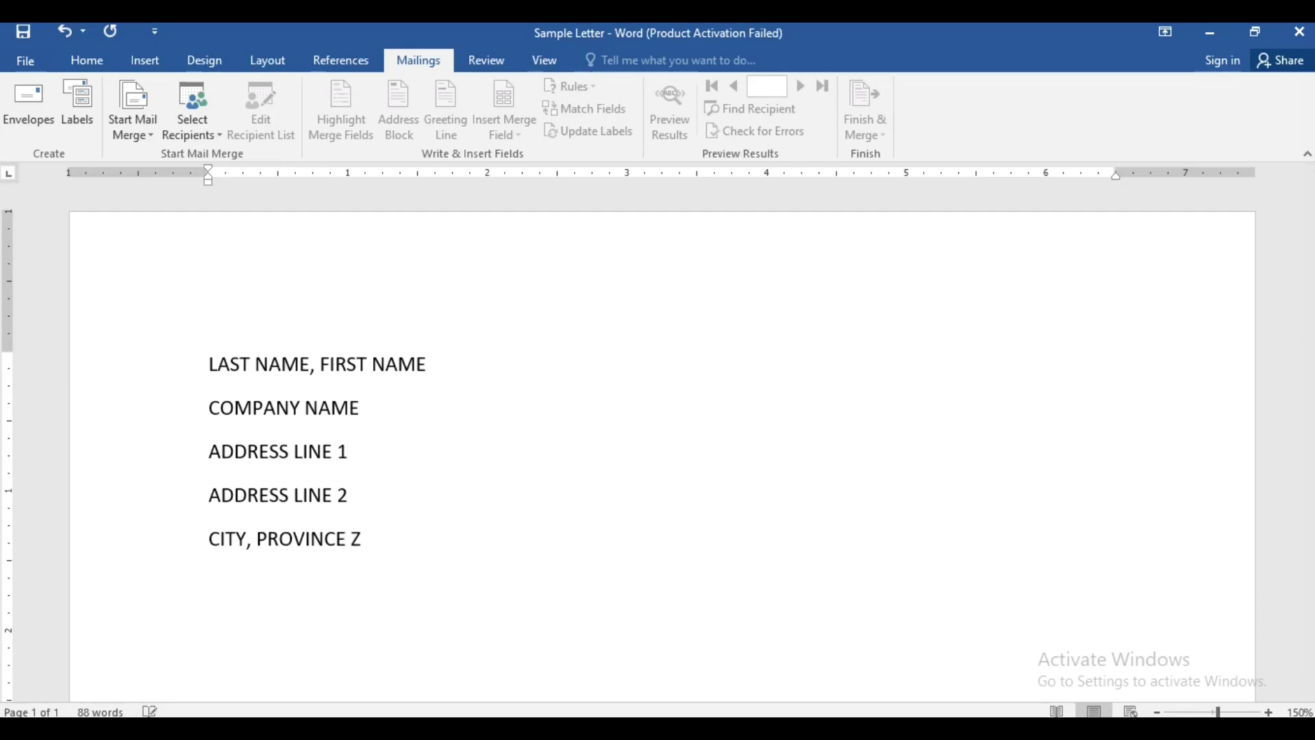
text(IP CODE)
key(Return)
text(CONTACT)
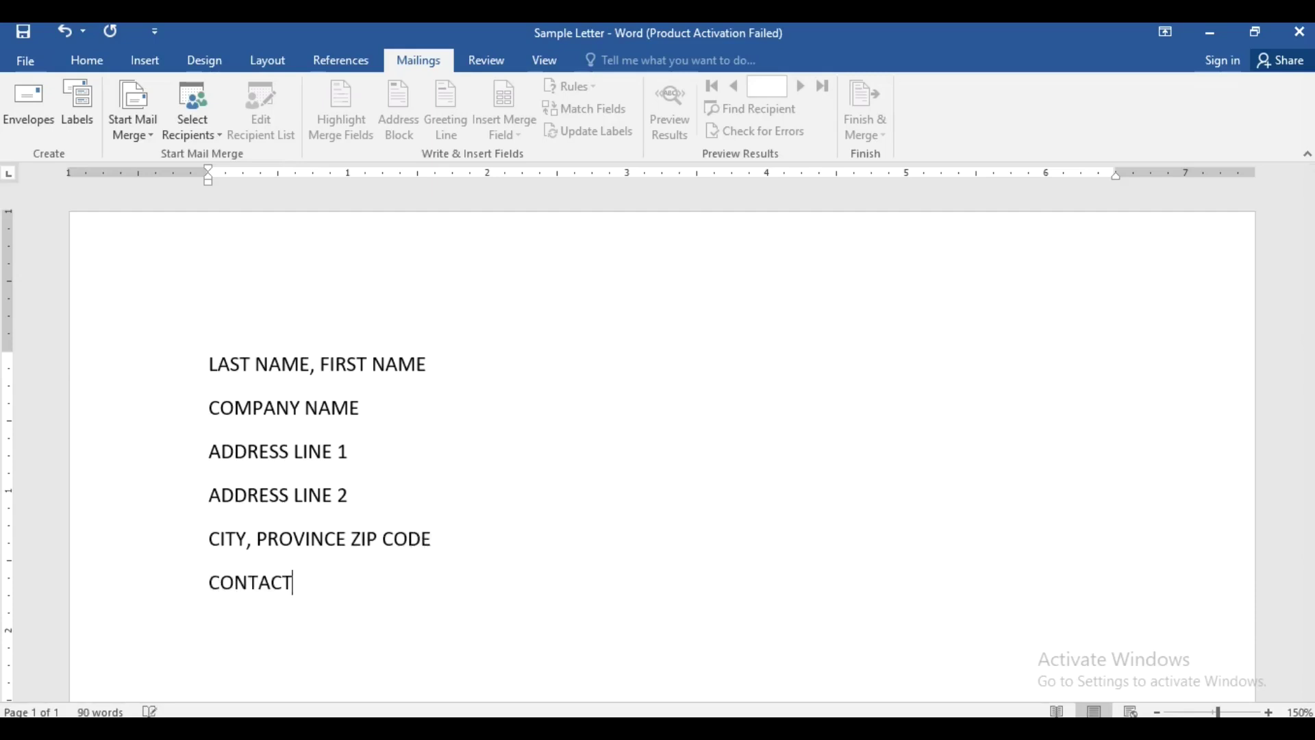
text( NUMBER)
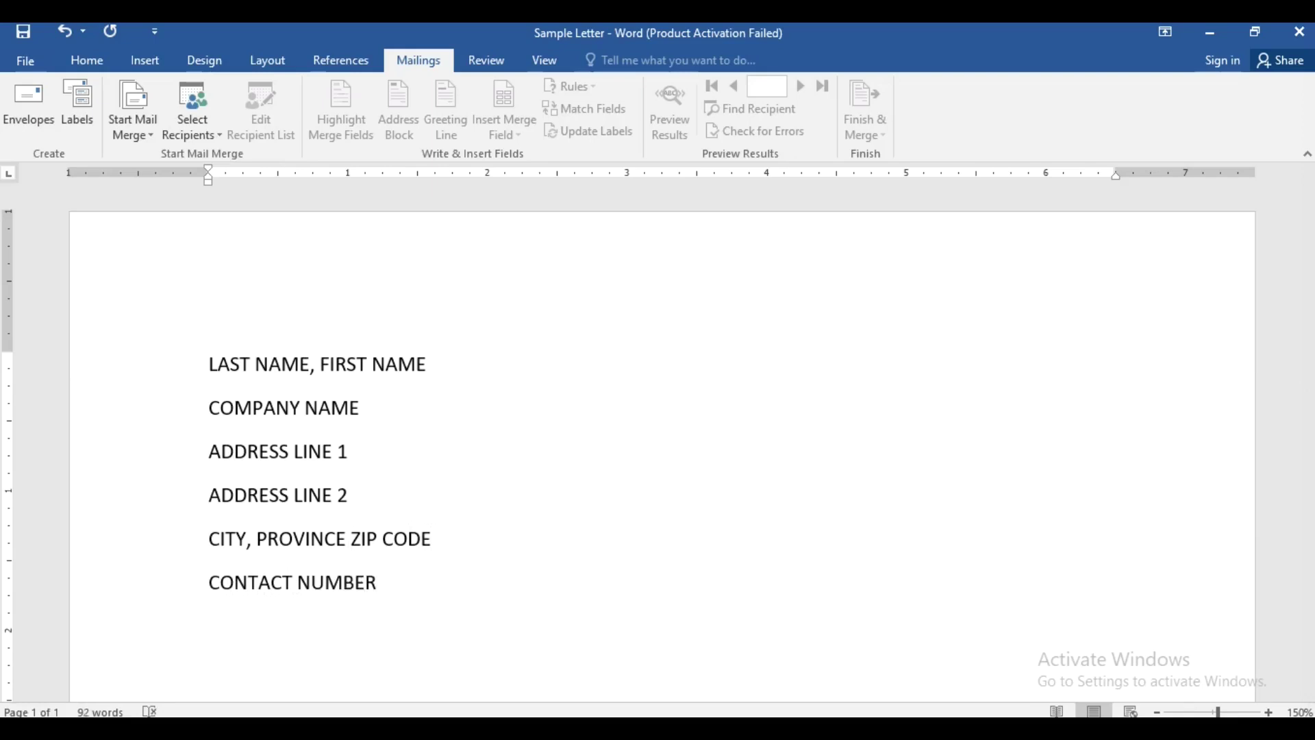
drag(382, 582, 218, 374)
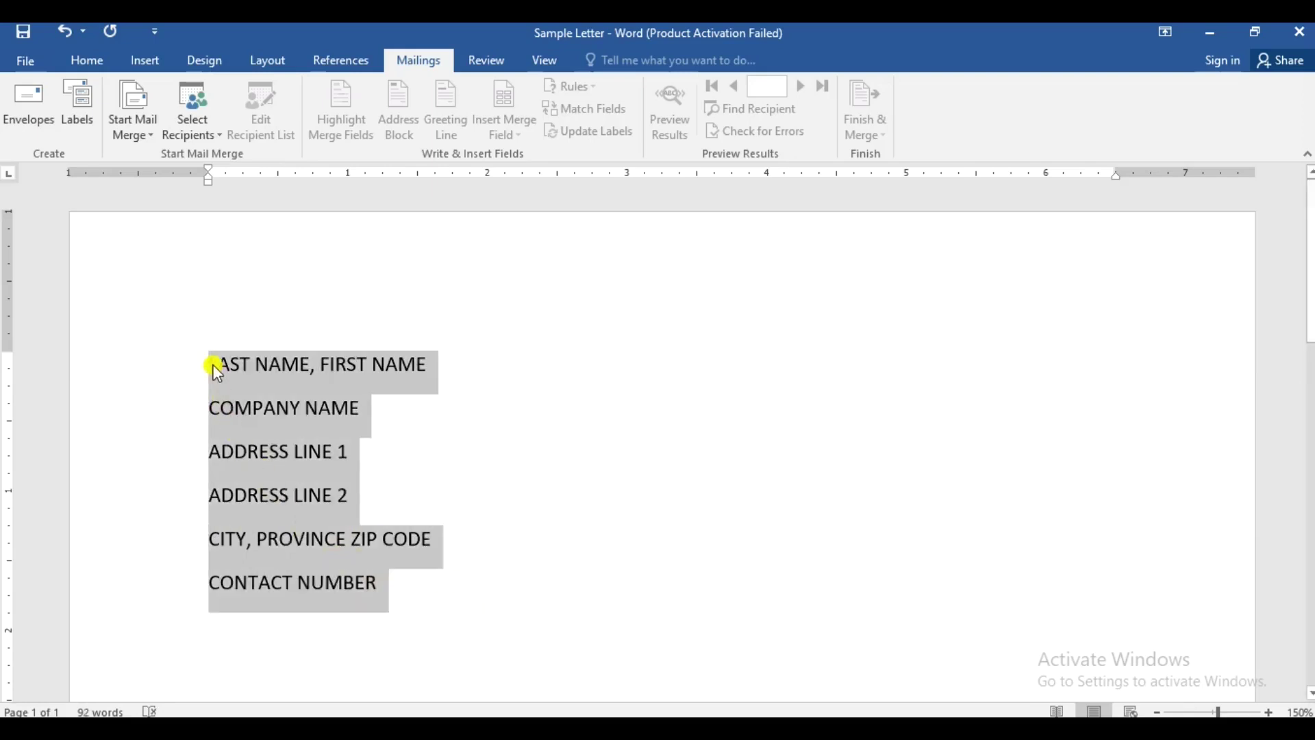
click(88, 60)
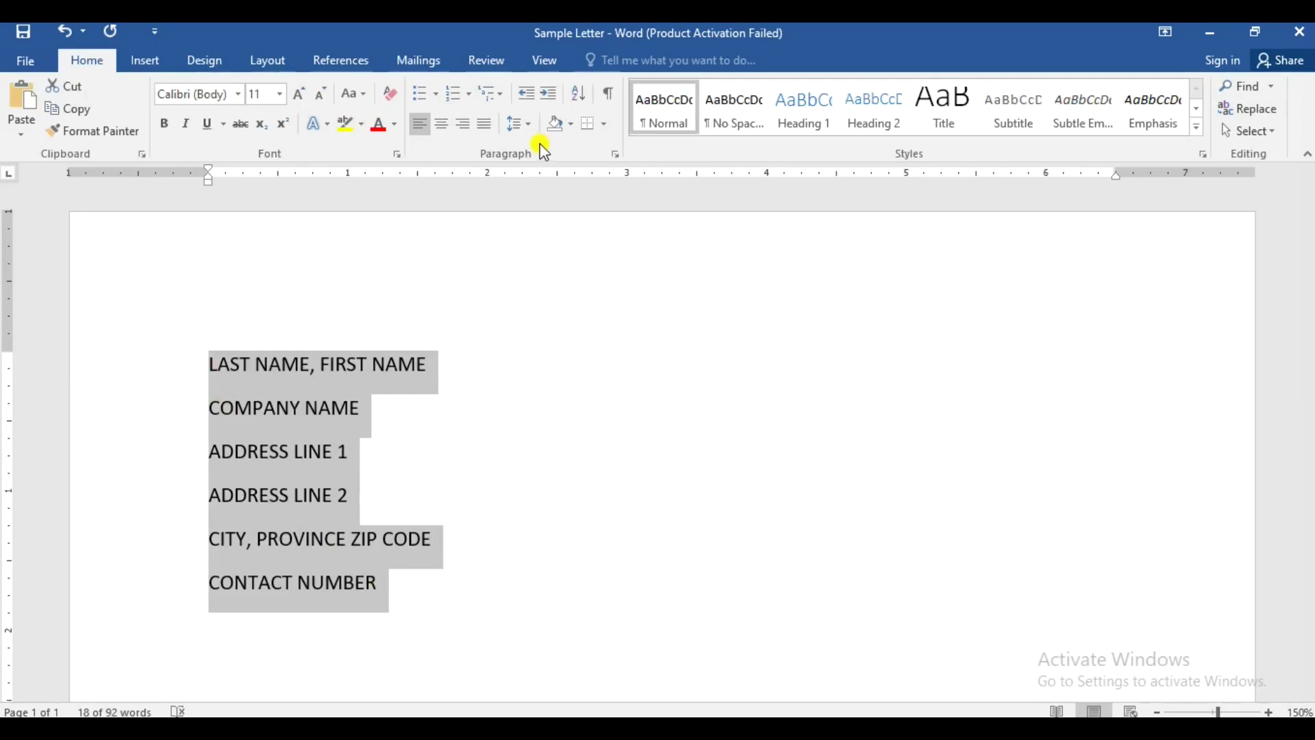
- Remove space after paragraph from the address lines and make them bold
click(532, 124)
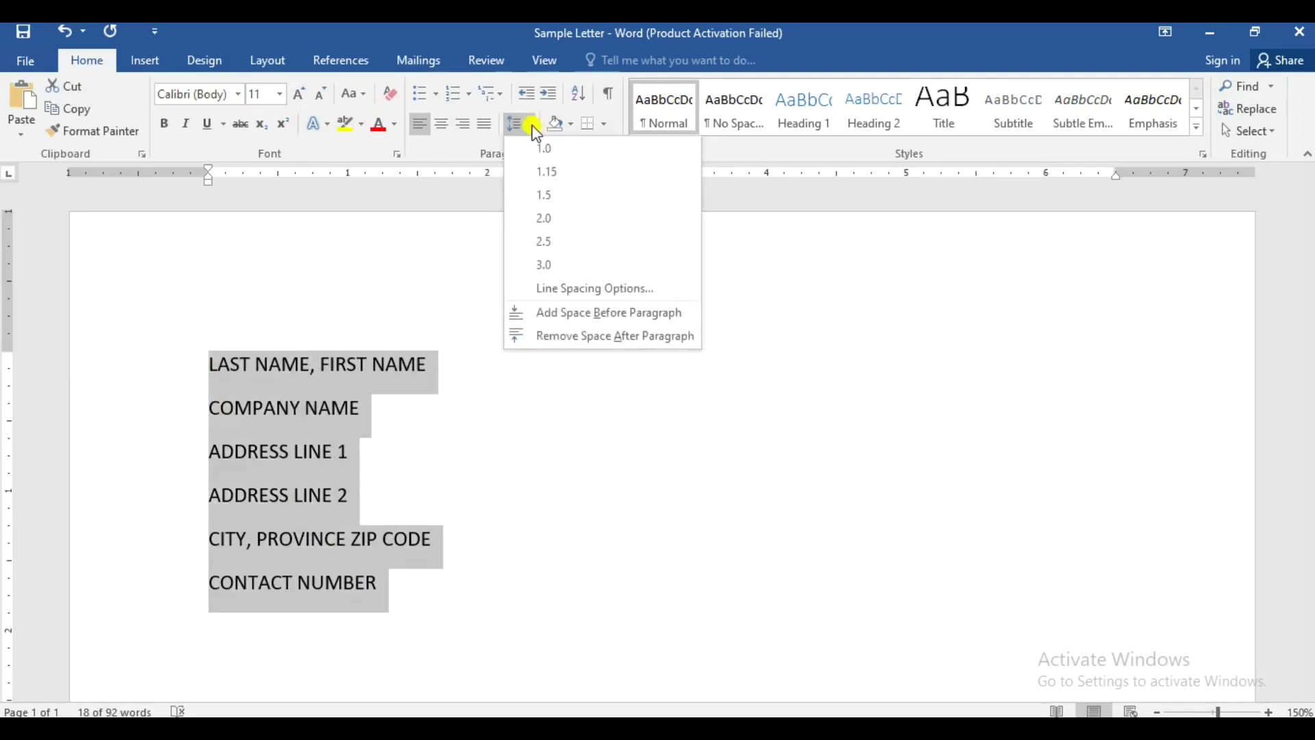
click(586, 336)
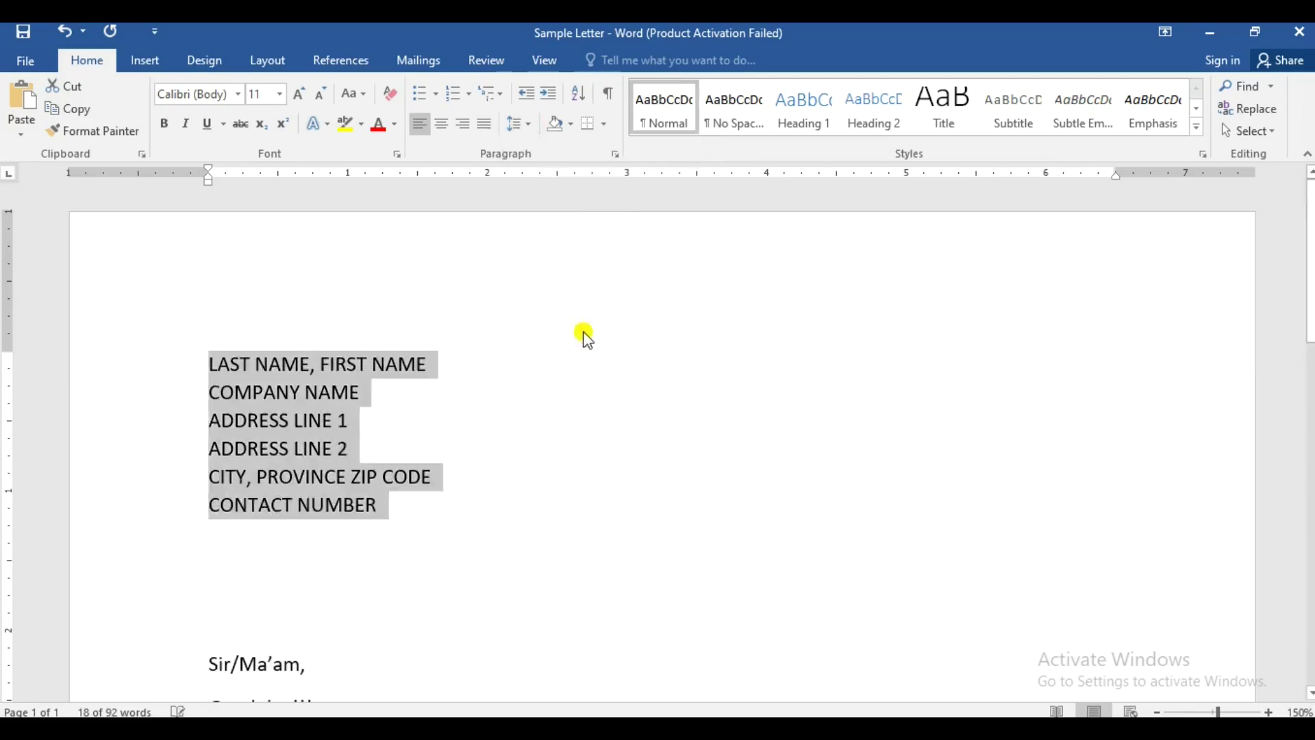
drag(388, 511, 211, 364)
key(ctrl+b)
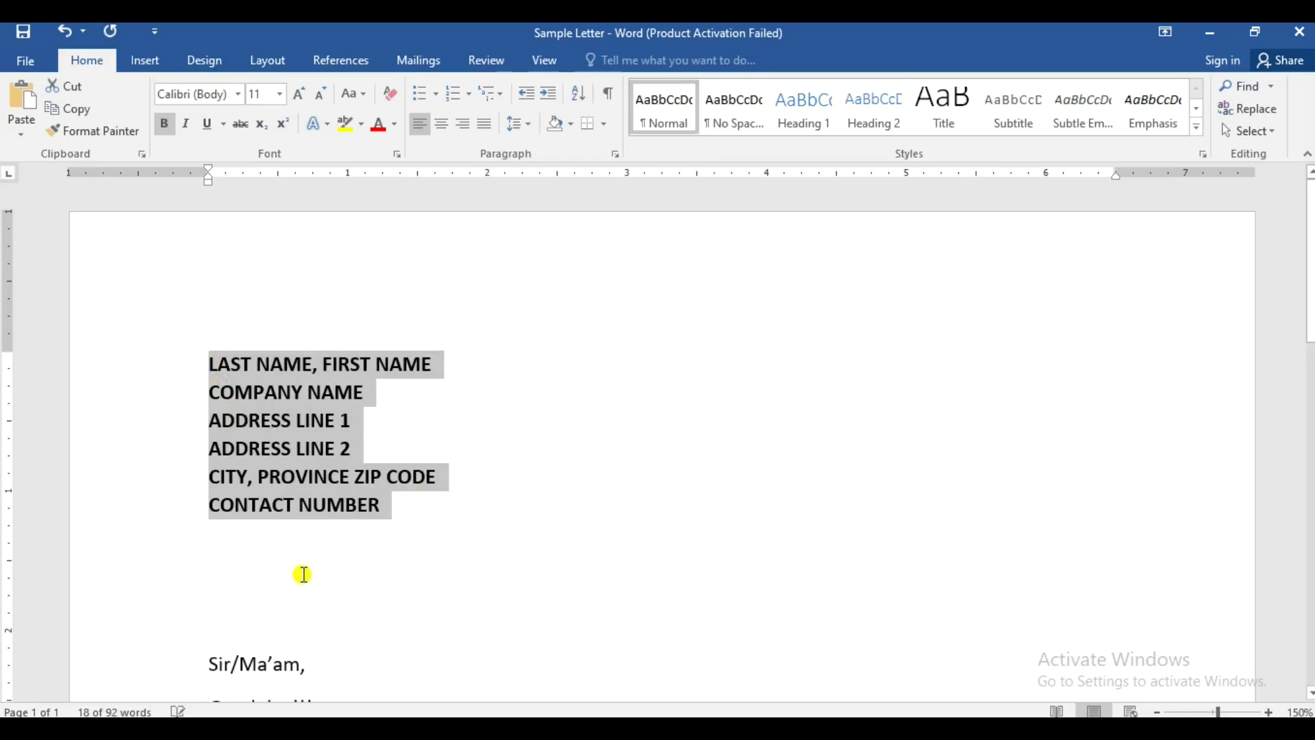
- Delete the extra blank lines, leaving one blank line above Sir/Ma'am
click(301, 571)
key(Delete)
key(Delete)
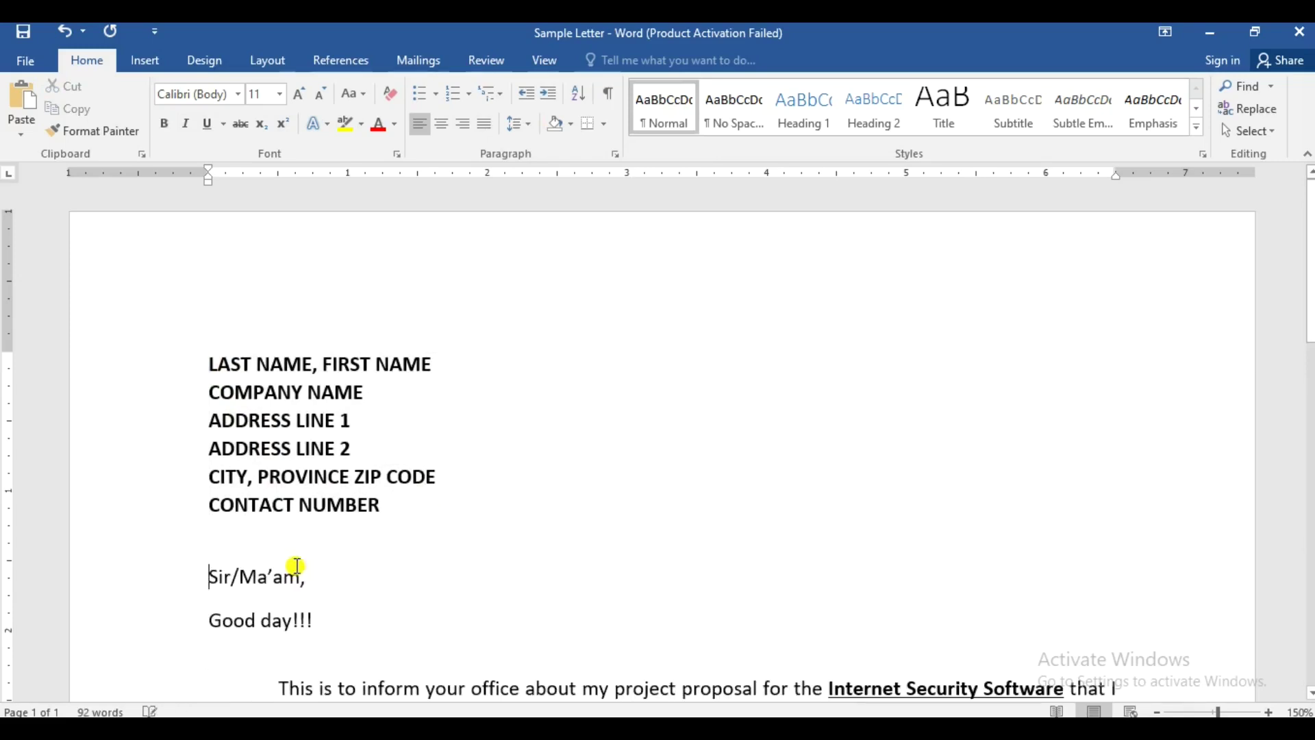
scroll(400, 547, down, 4)
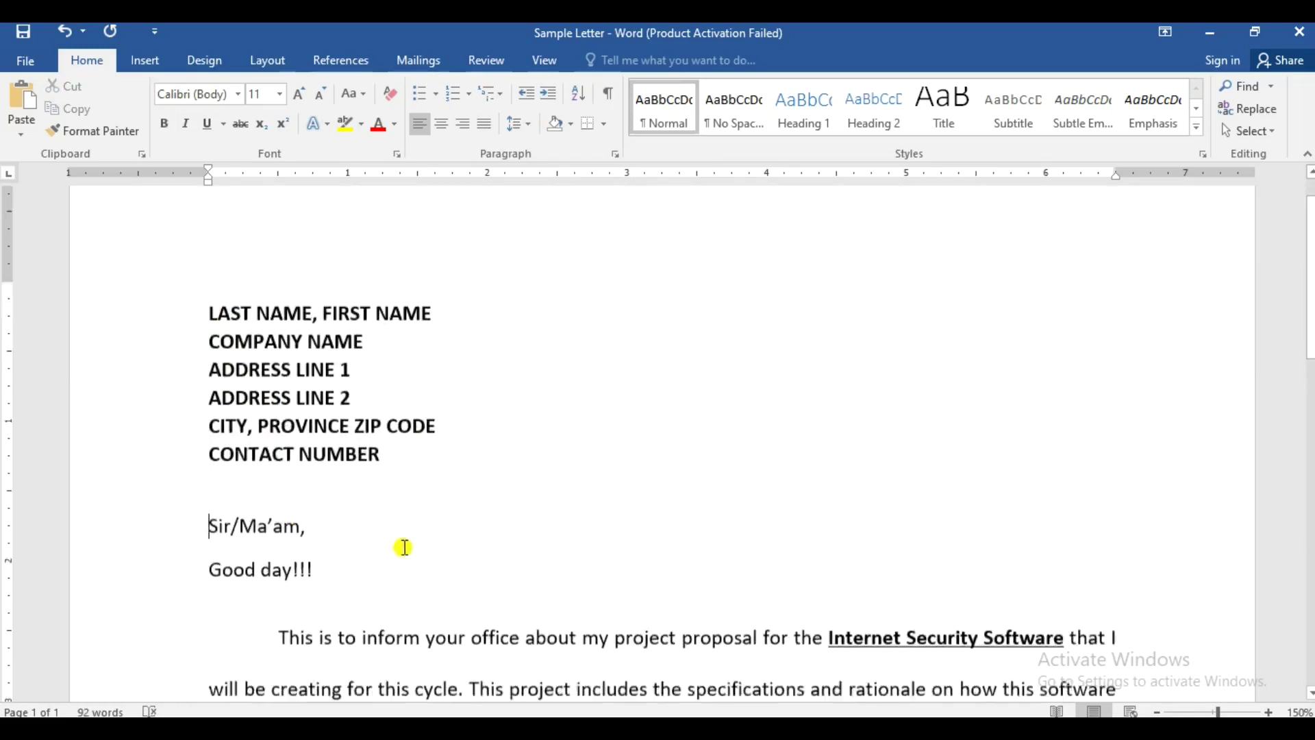
scroll(390, 545, up, 4)
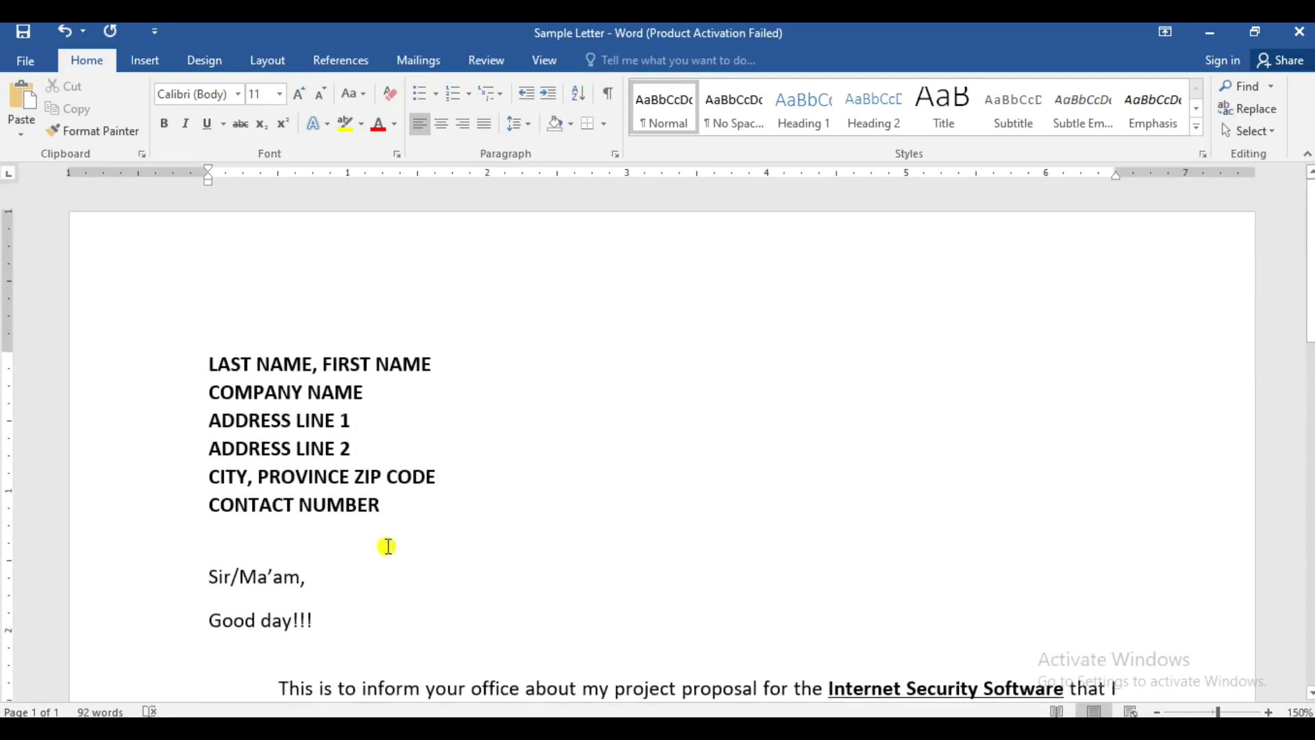
click(384, 545)
scroll(408, 529, down, 1)
scroll(408, 529, up, 1)
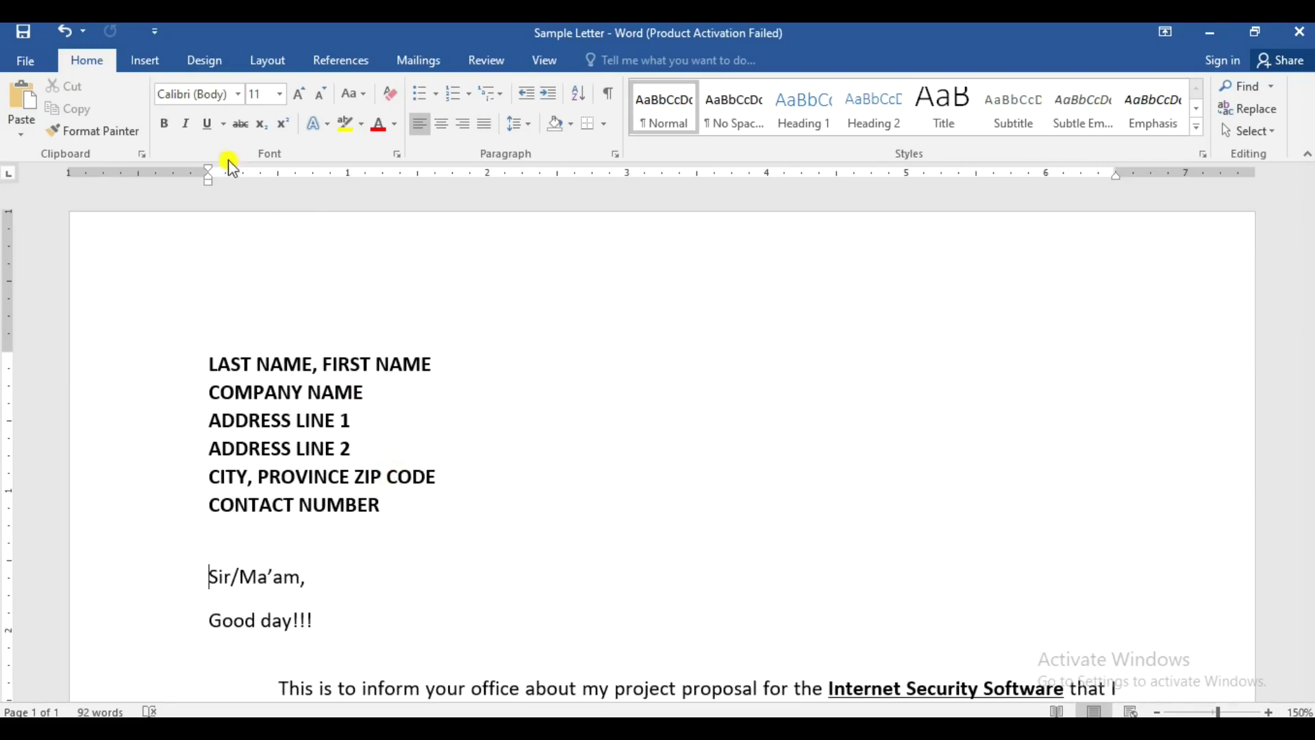
- Choose Select Recipients > Type a New List and move the dialog off the address block
click(420, 63)
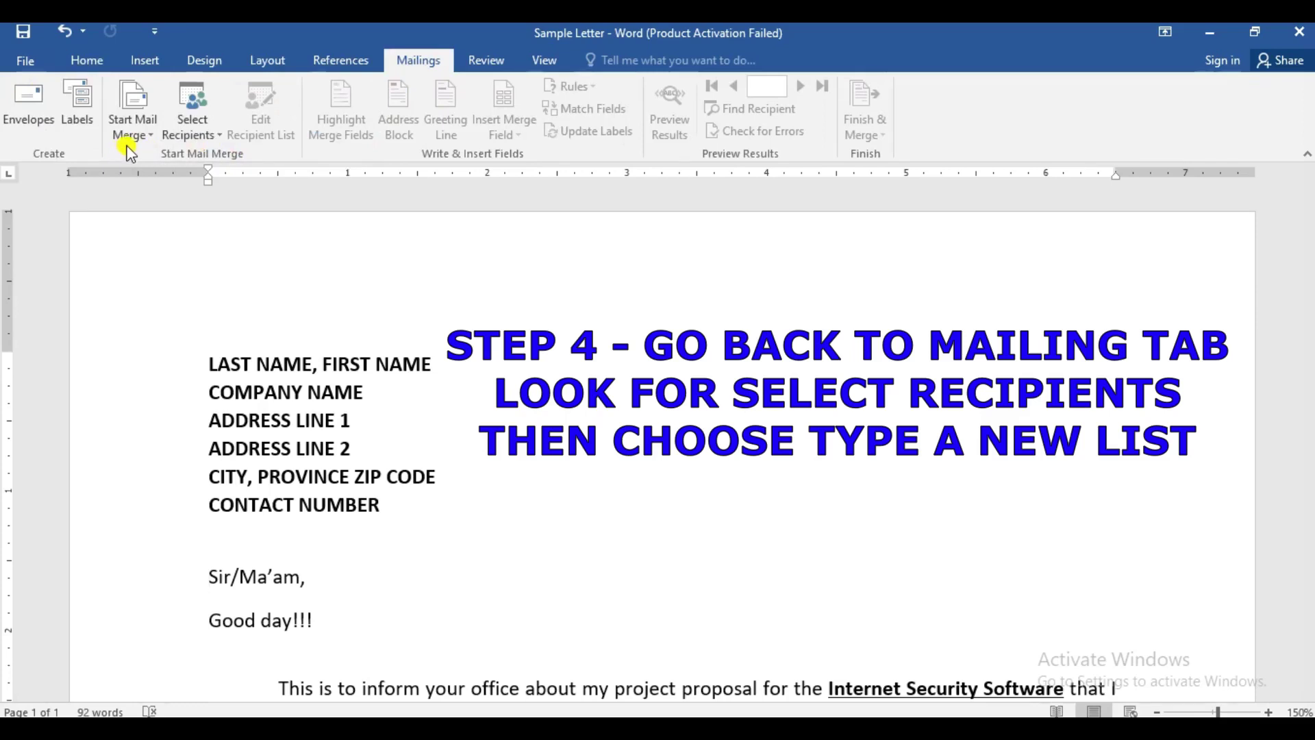
click(219, 134)
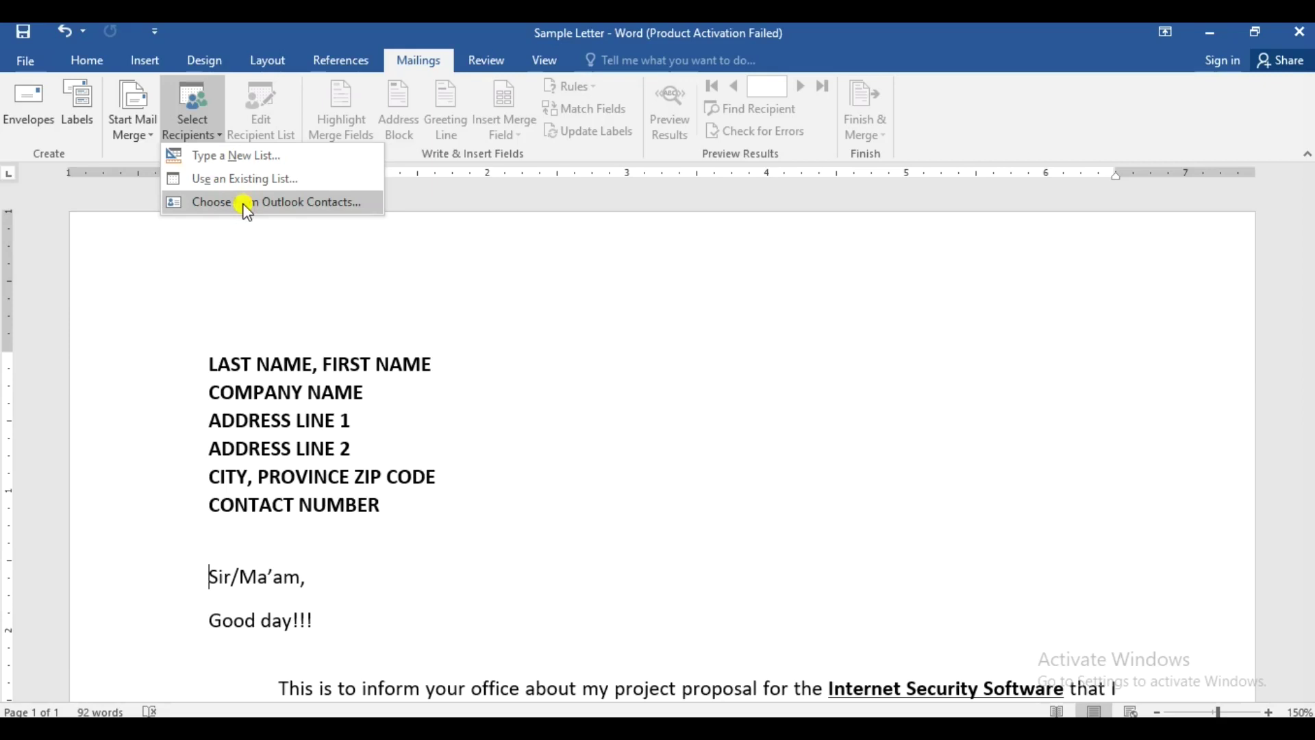
click(254, 154)
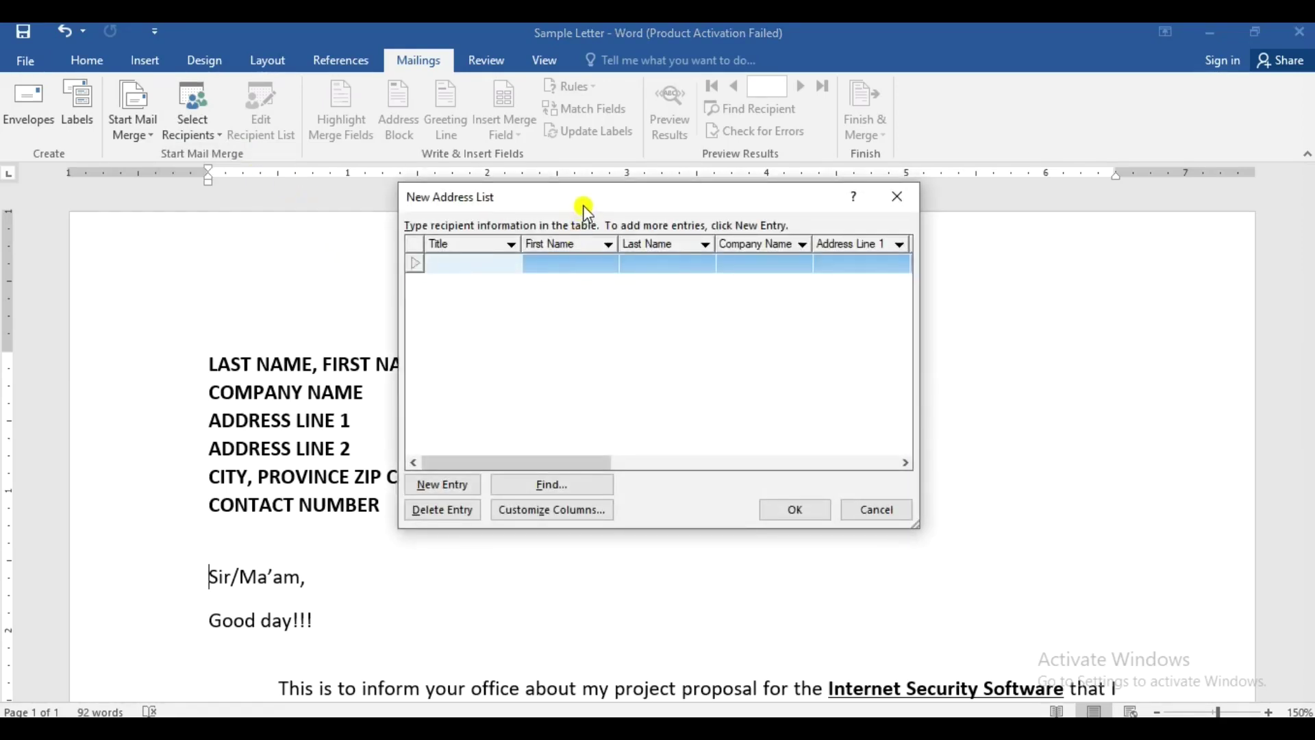
drag(561, 196, 622, 267)
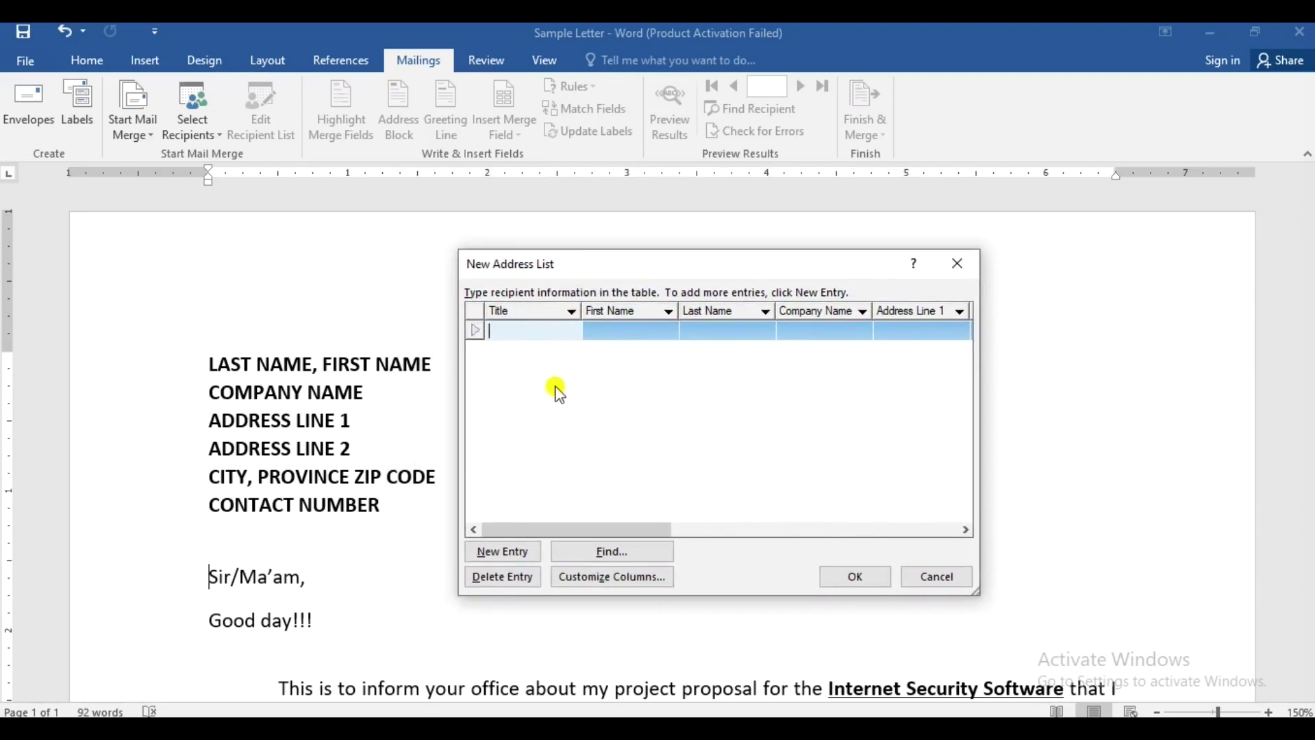
- In Customize Columns, delete the Title field and move Last Name above First Name
click(618, 578)
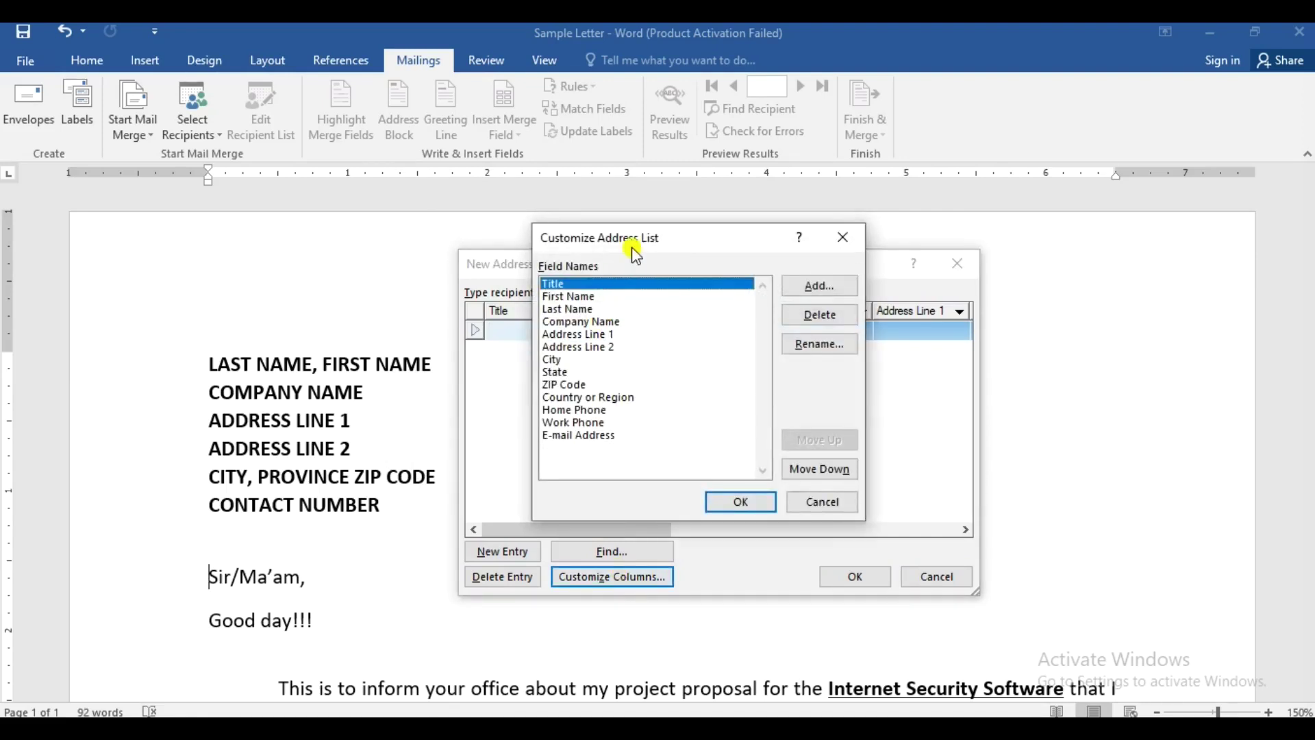
drag(652, 250, 568, 296)
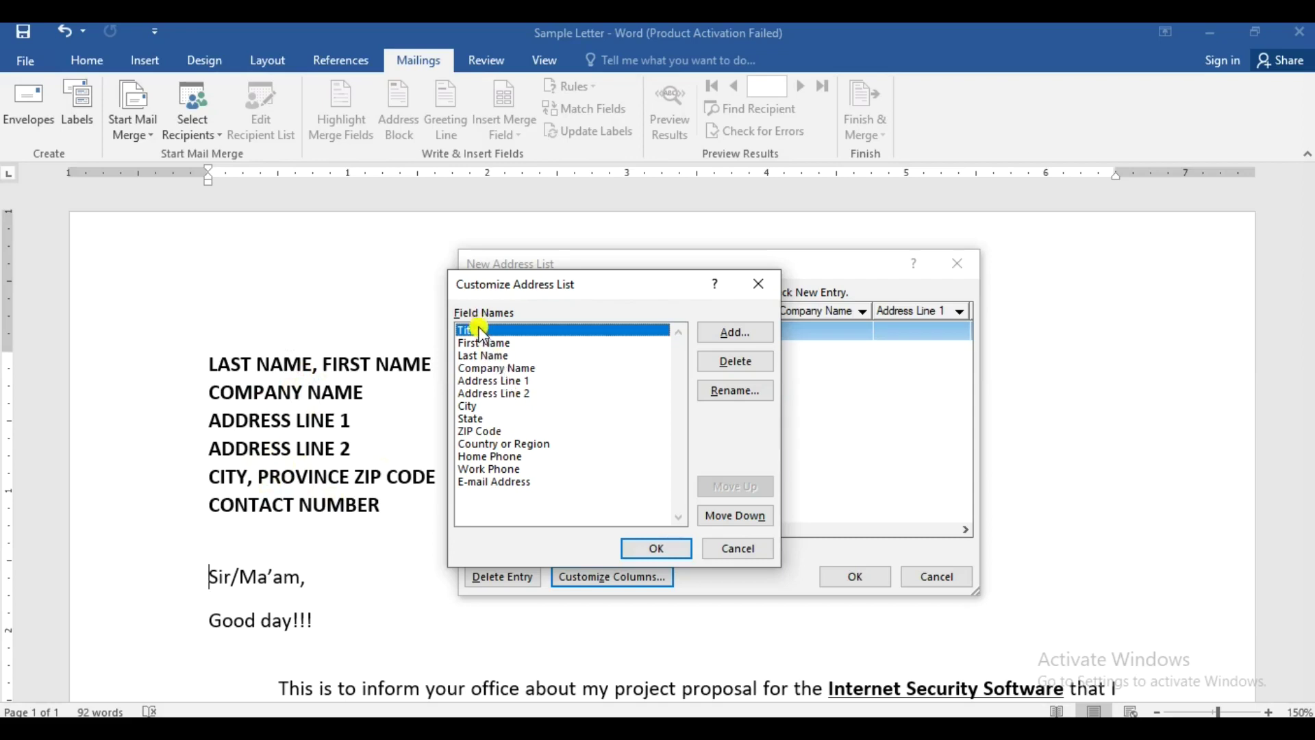
click(754, 363)
click(621, 433)
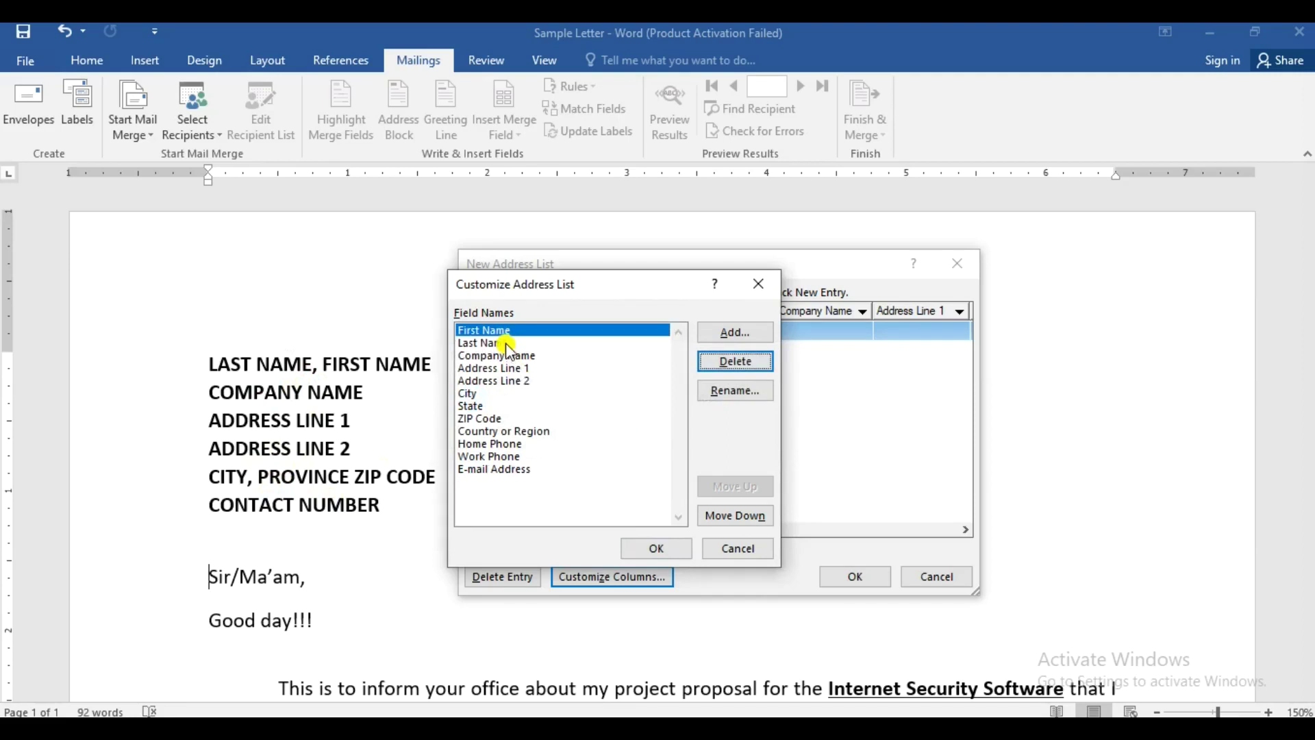
click(505, 343)
click(729, 488)
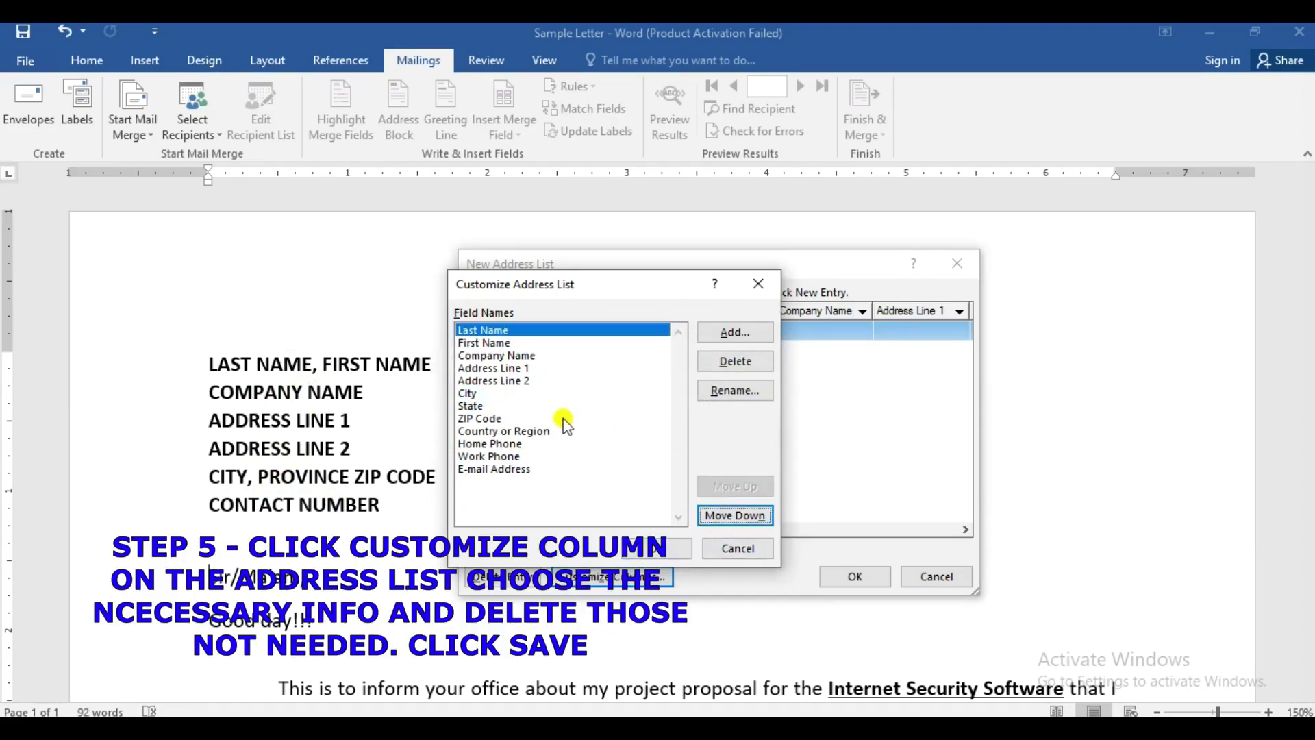
- Delete the Country or Region, Home Phone and E-mail Address fields
click(505, 431)
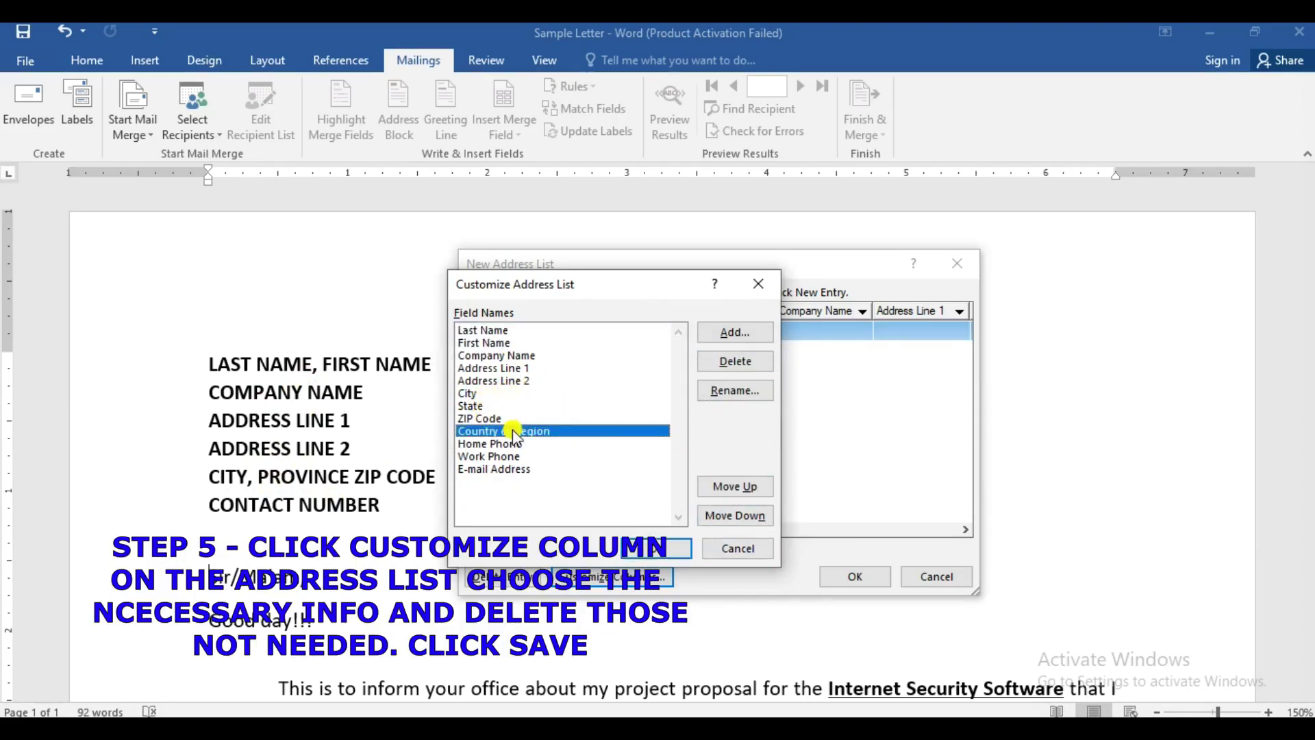
click(725, 370)
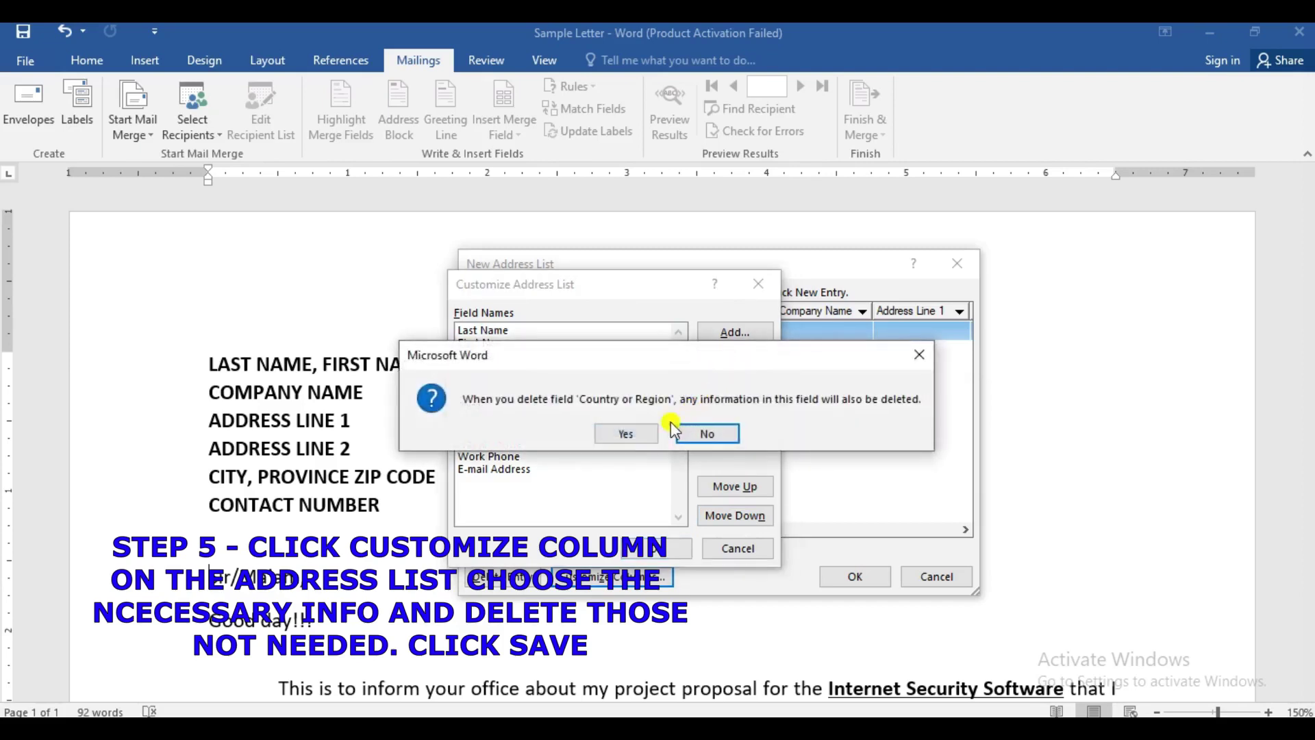
click(725, 433)
click(515, 431)
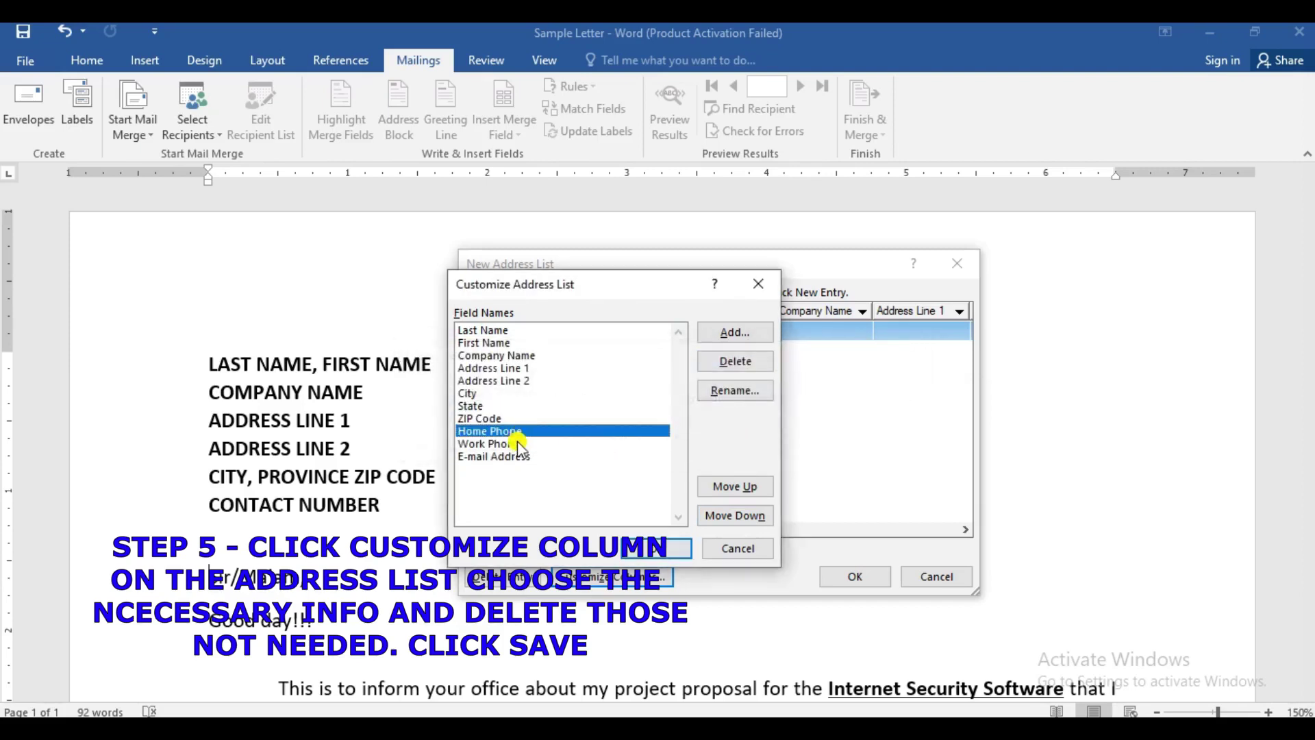
click(735, 361)
click(637, 432)
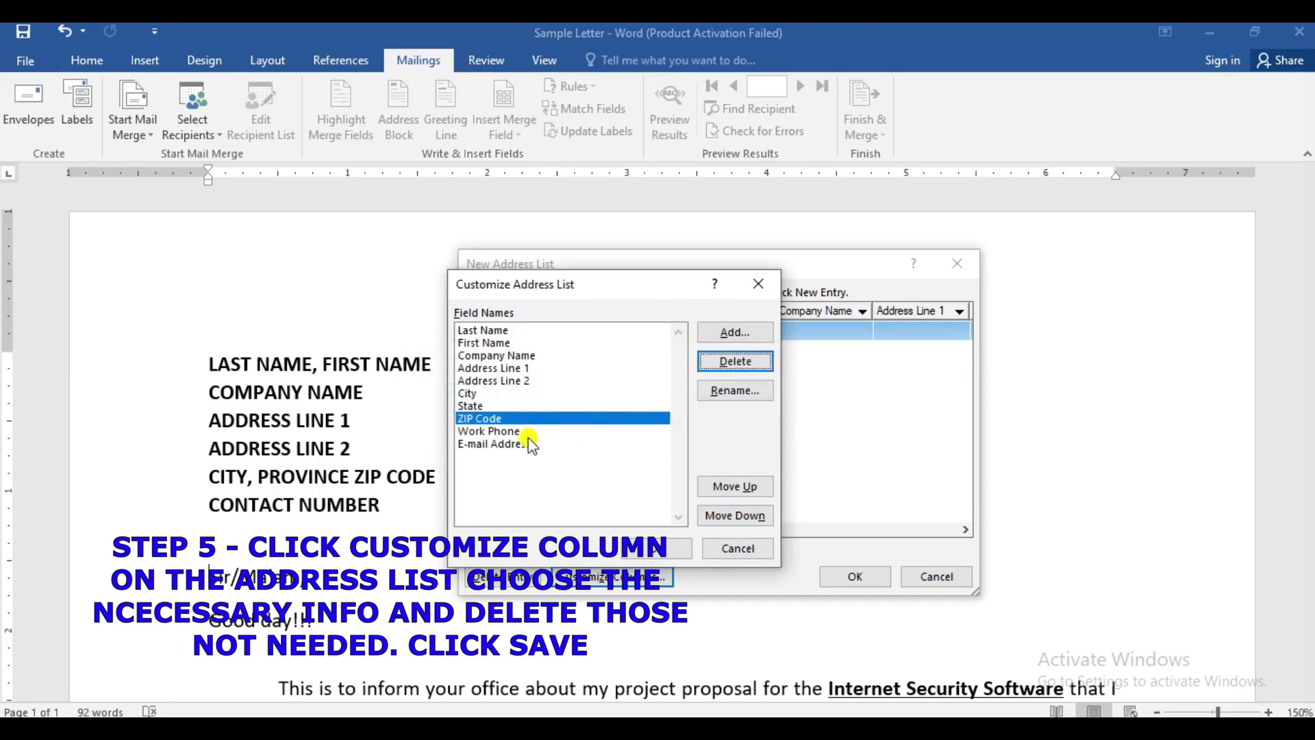
click(521, 444)
click(716, 363)
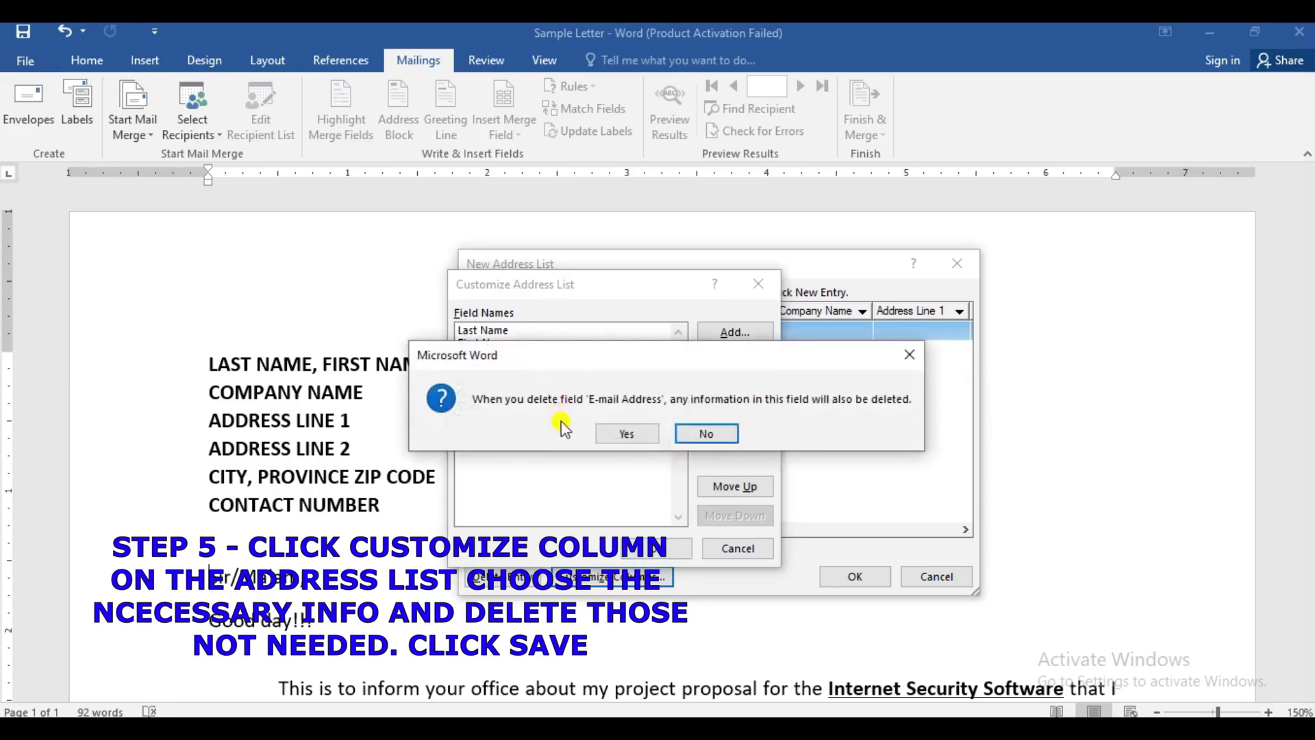
click(622, 432)
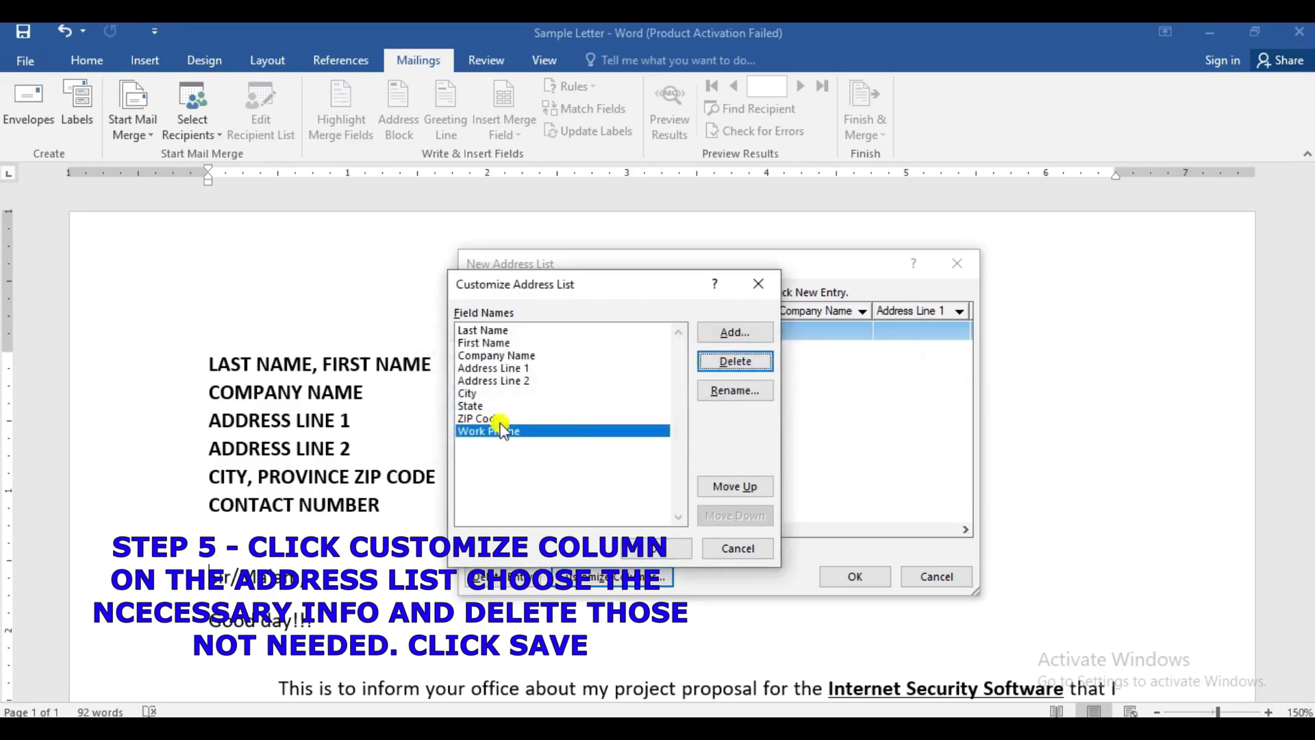
- Rename Work Phone to Contact Number and apply the customized columns
click(734, 391)
text(cONTAC)
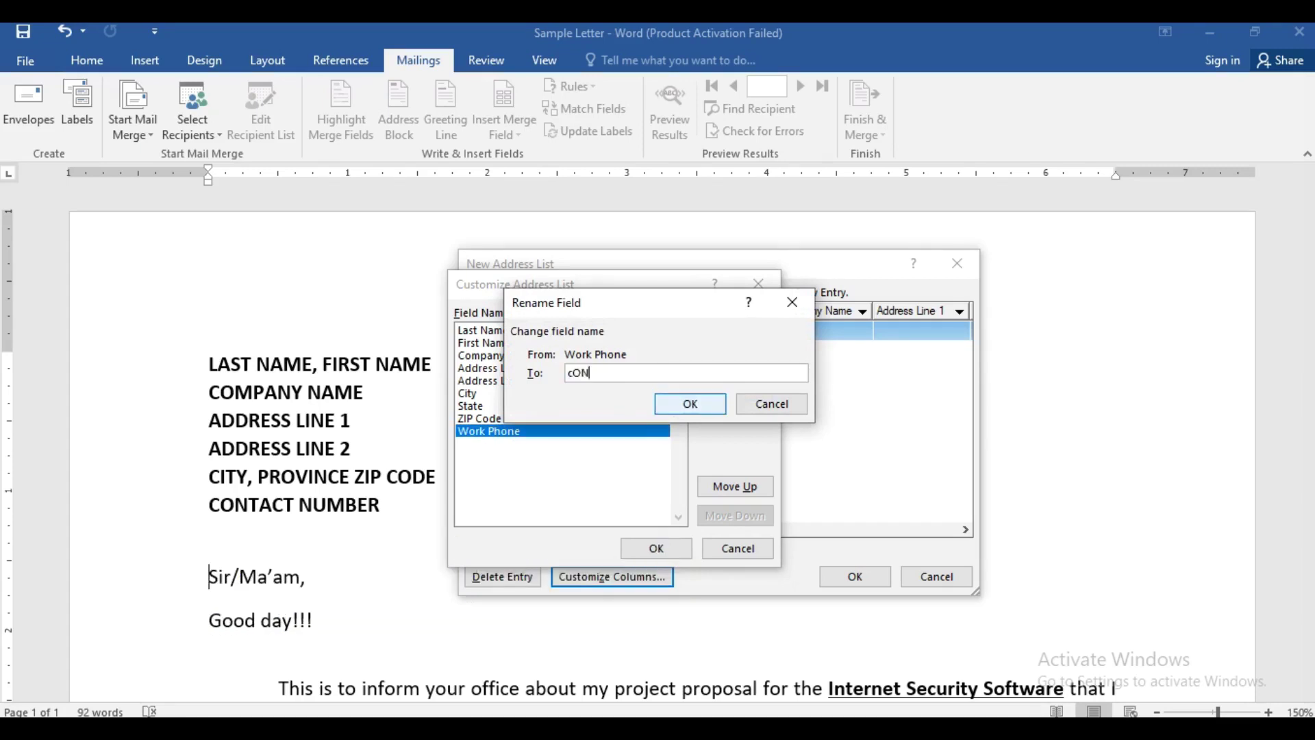
key(BackSpace)
key(BackSpace)
key(BackSpace)
key(BackSpace)
key(BackSpace)
key(BackSpace)
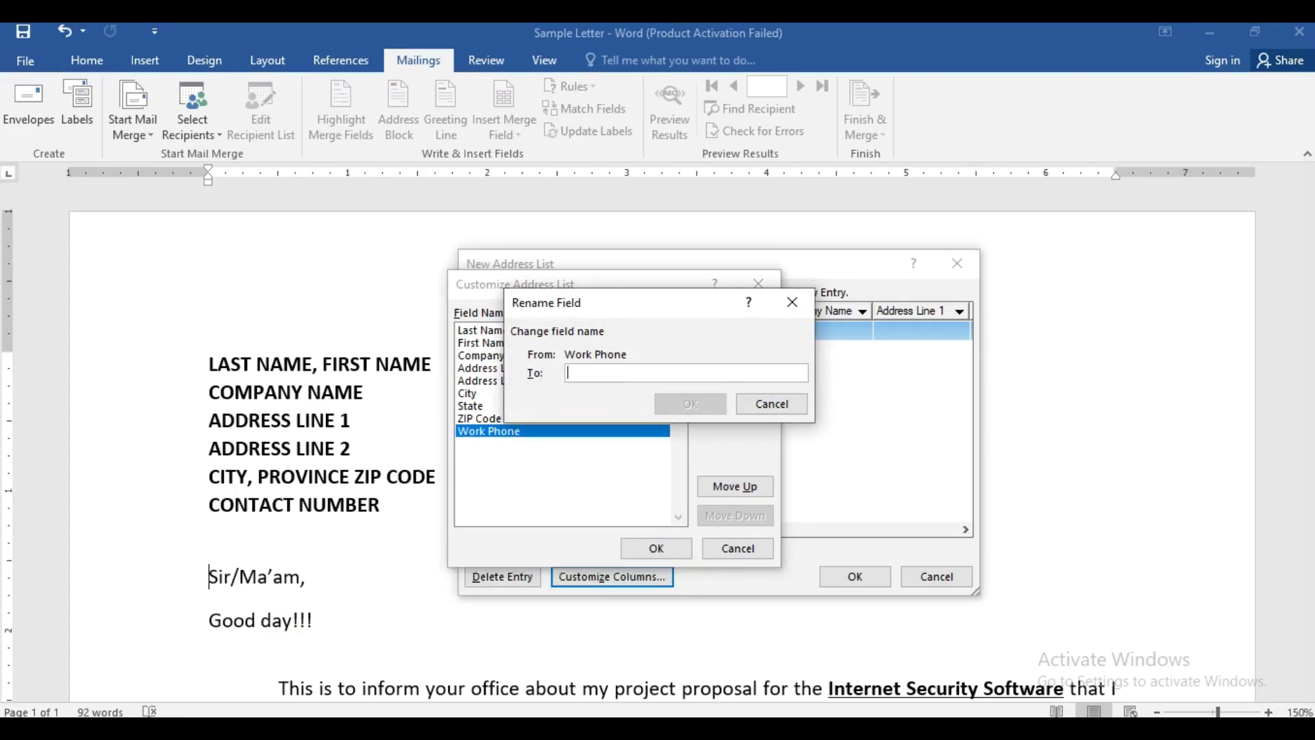
text(Contact Number)
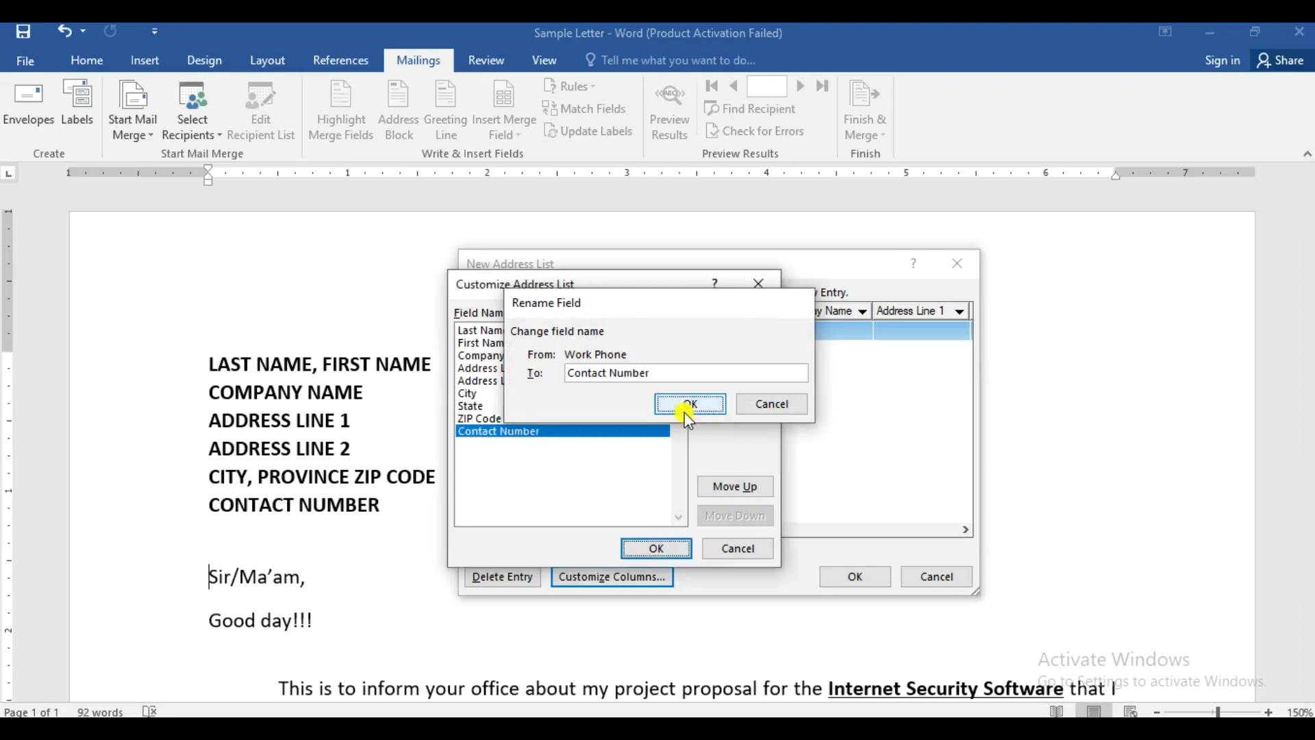
click(687, 410)
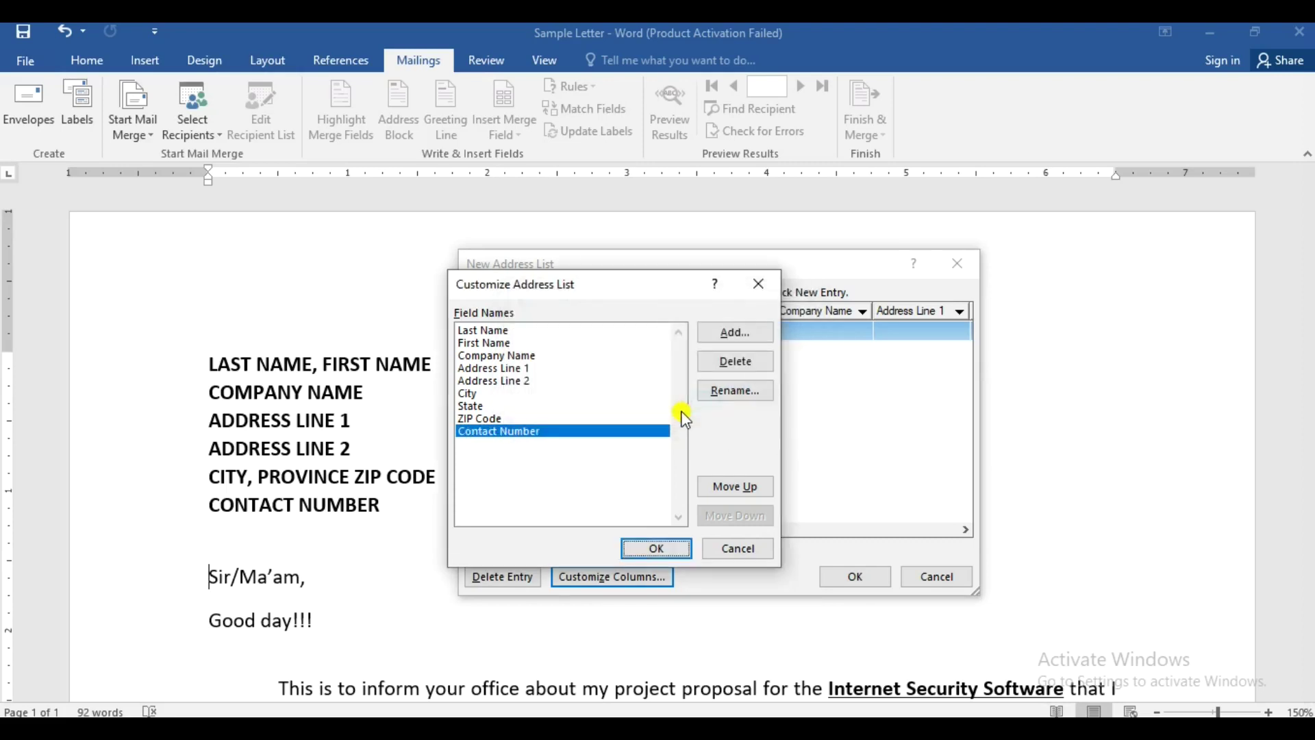
click(643, 548)
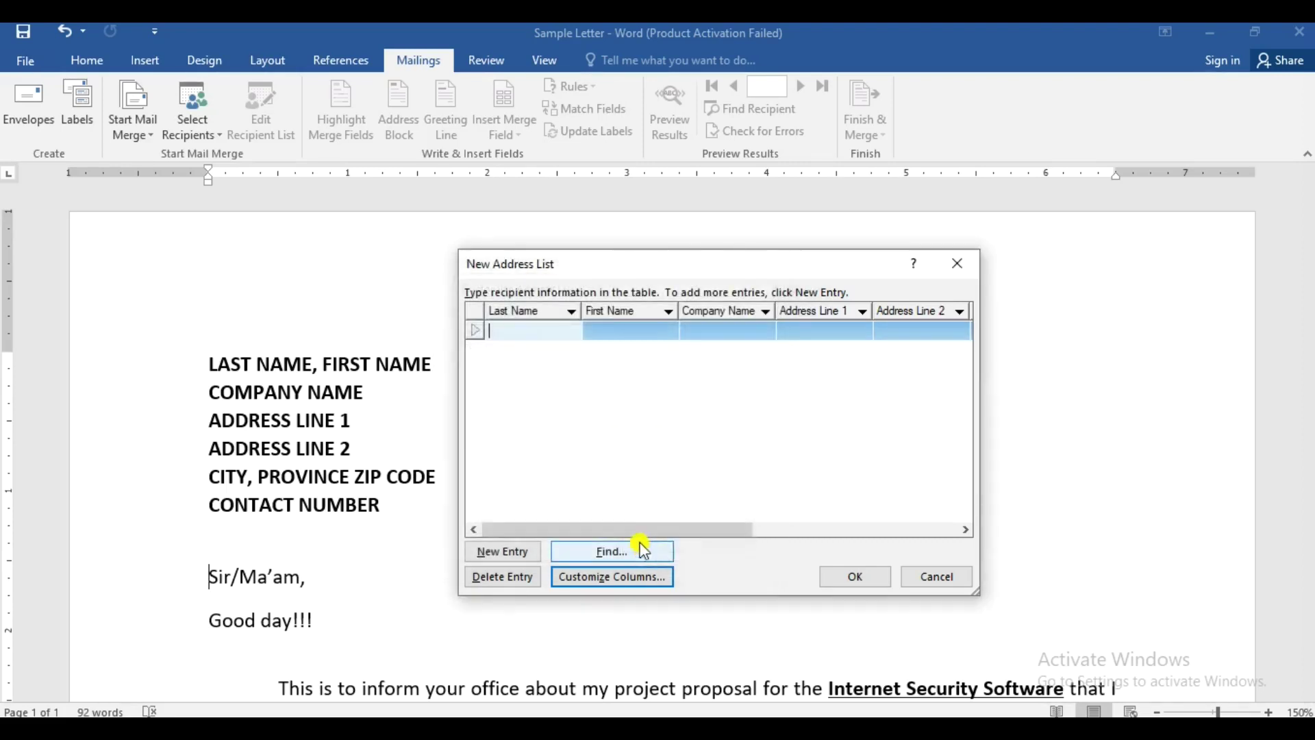
- Enter the first recipient's last name, first name, company 'ABC Company' and both address lines
click(545, 330)
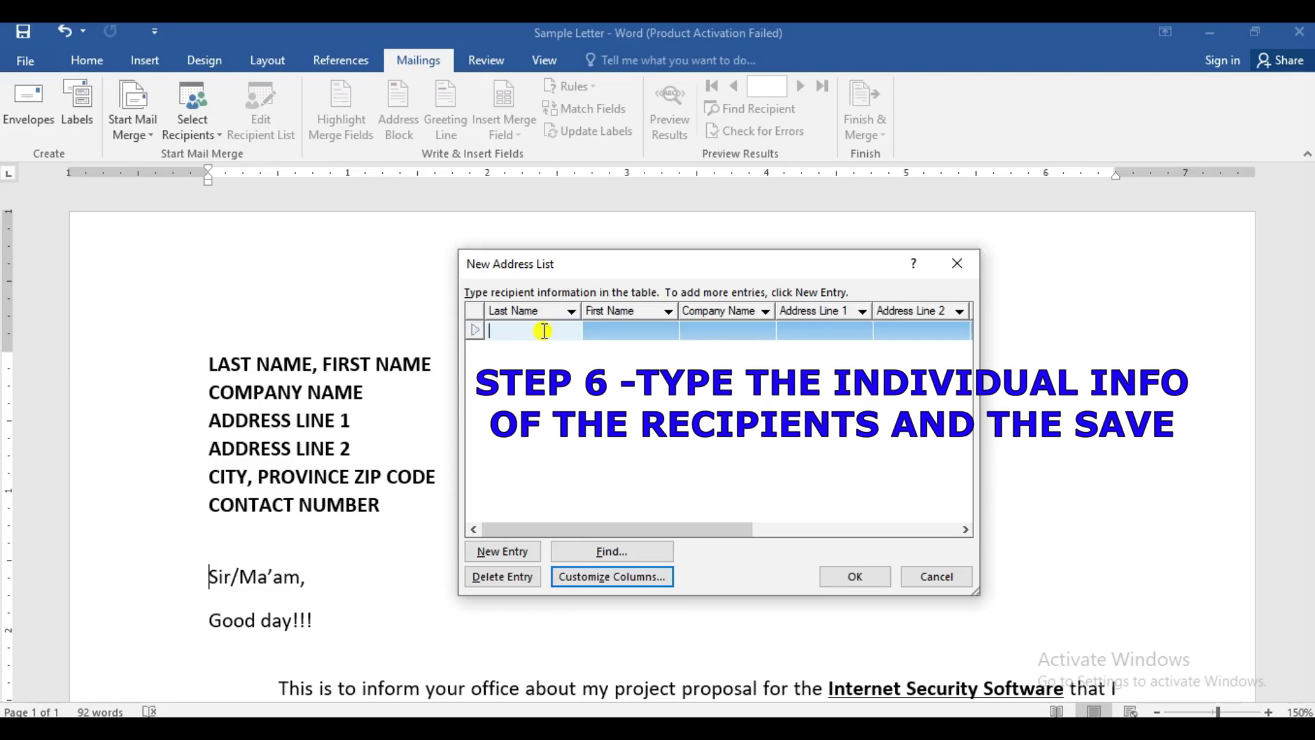
key(Tab)
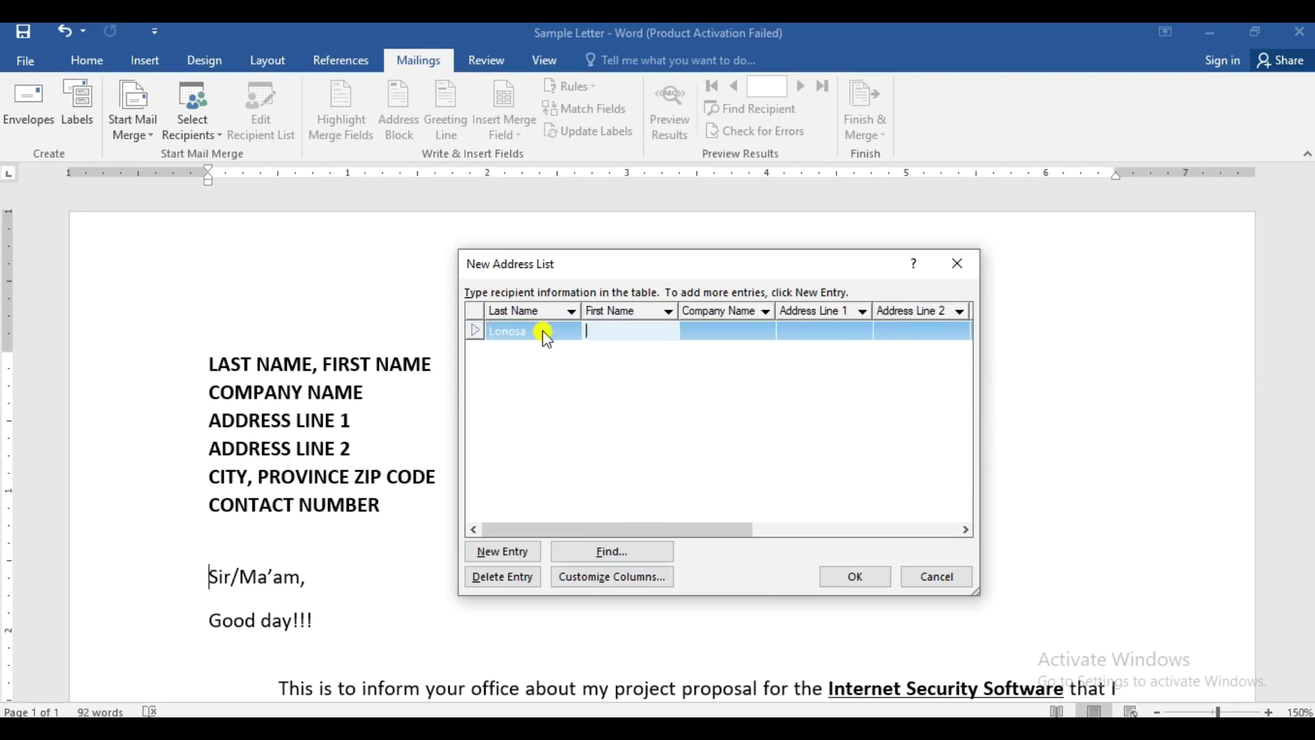
key(Tab)
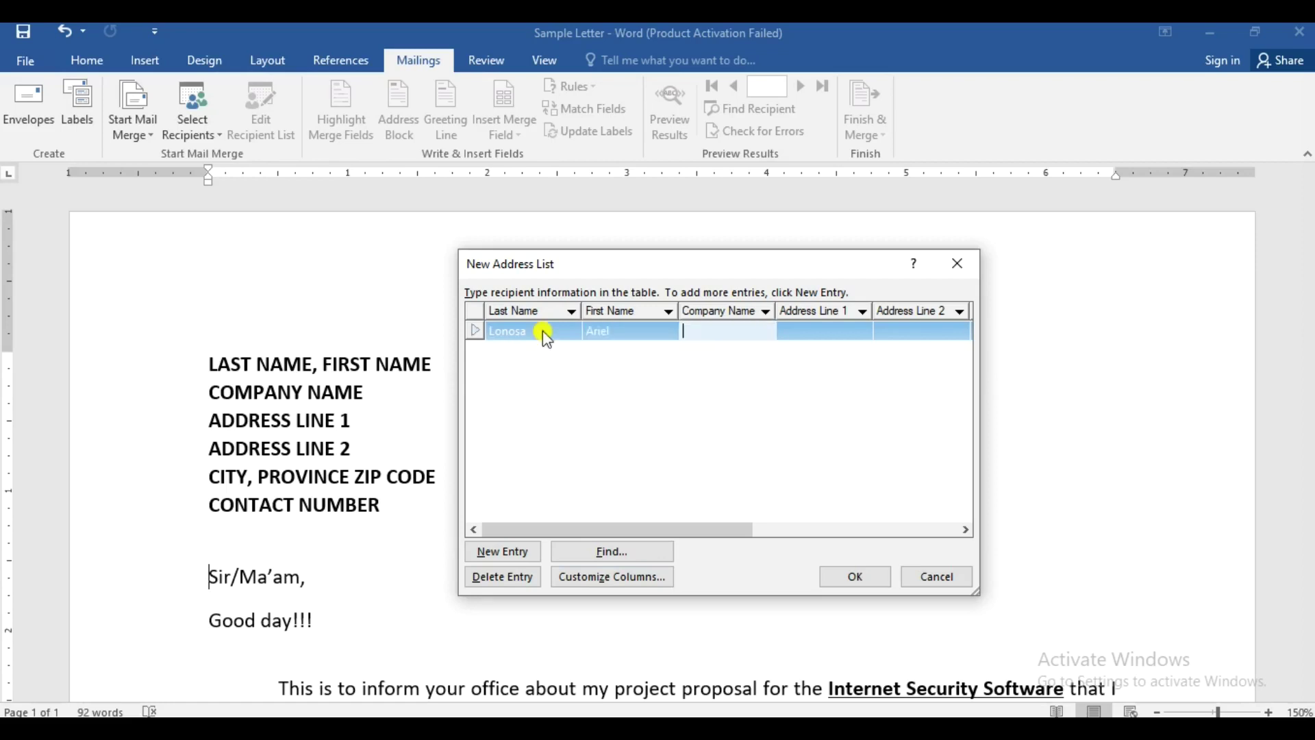
text(ABC Company)
key(Tab)
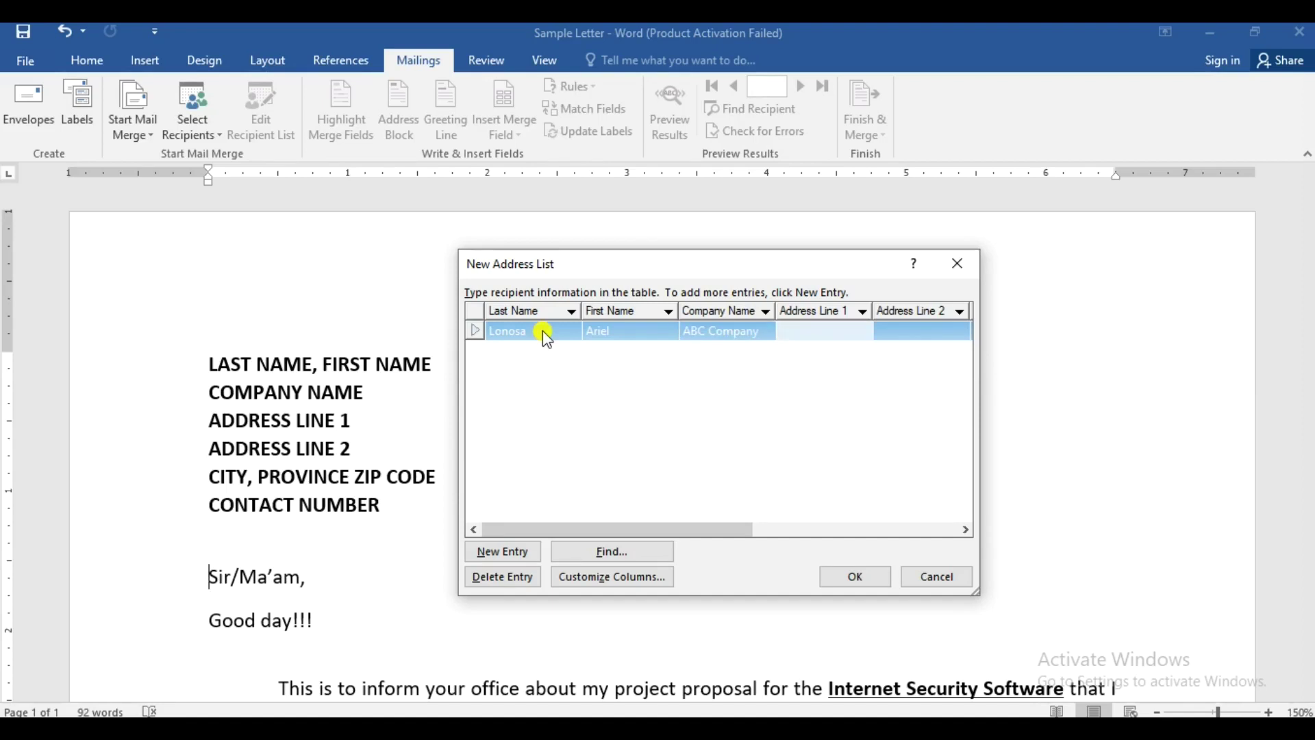
key(Tab)
text(Brgay)
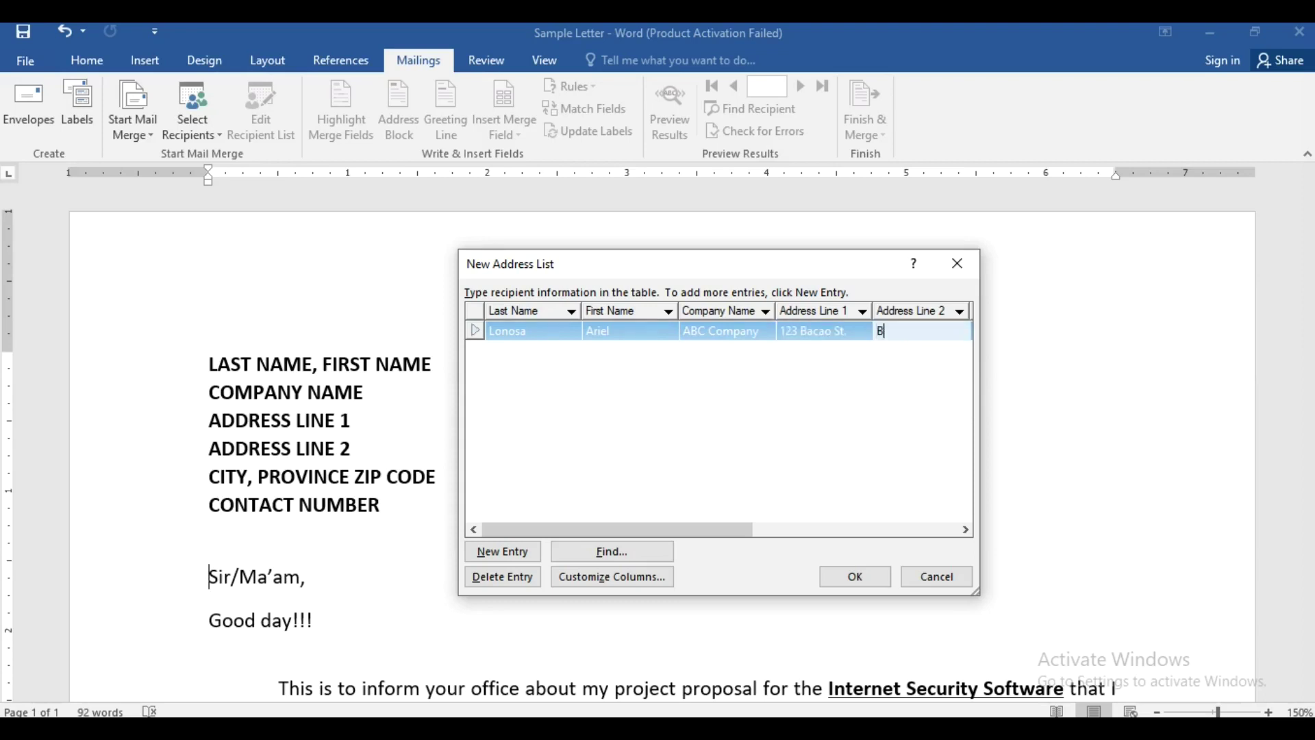
key(BackSpace)
key(BackSpace)
text(y 123)
- Fill in the recipient's city, state, ZIP code and contact number
key(Tab)
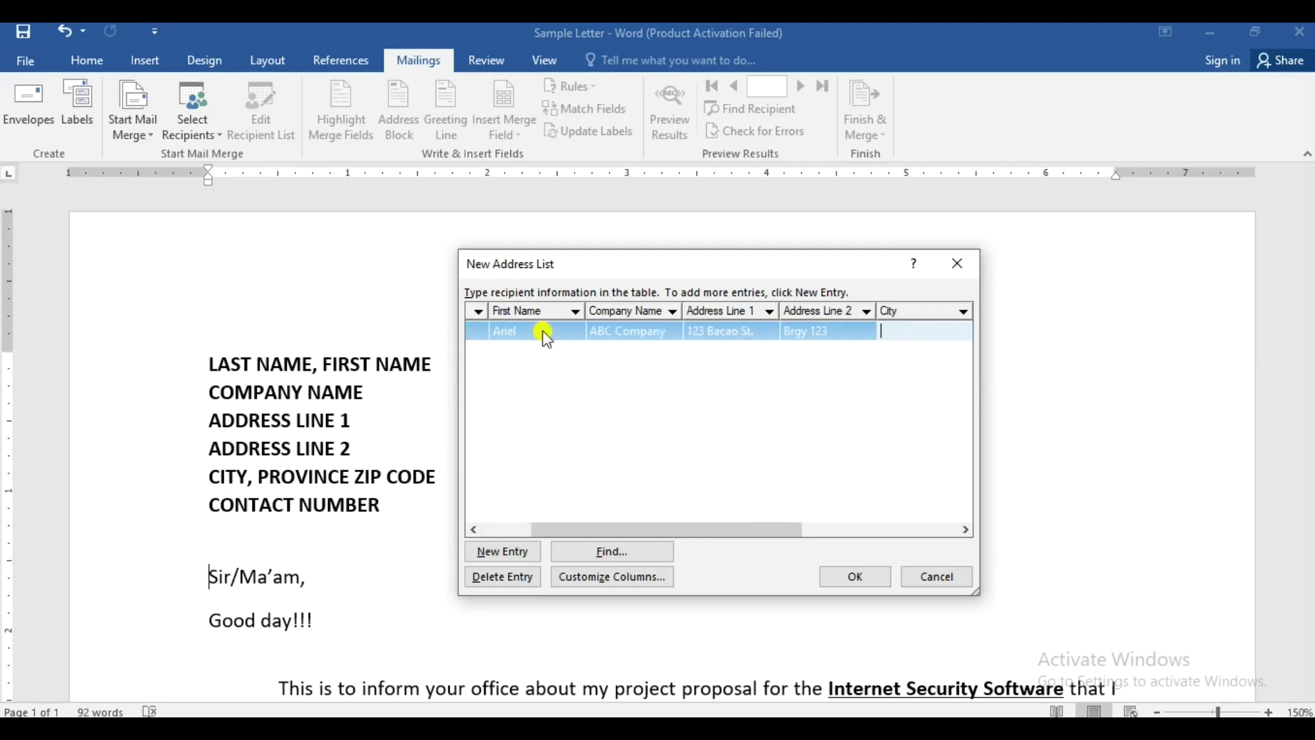
text(Malate)
key(Tab)
text(Manila)
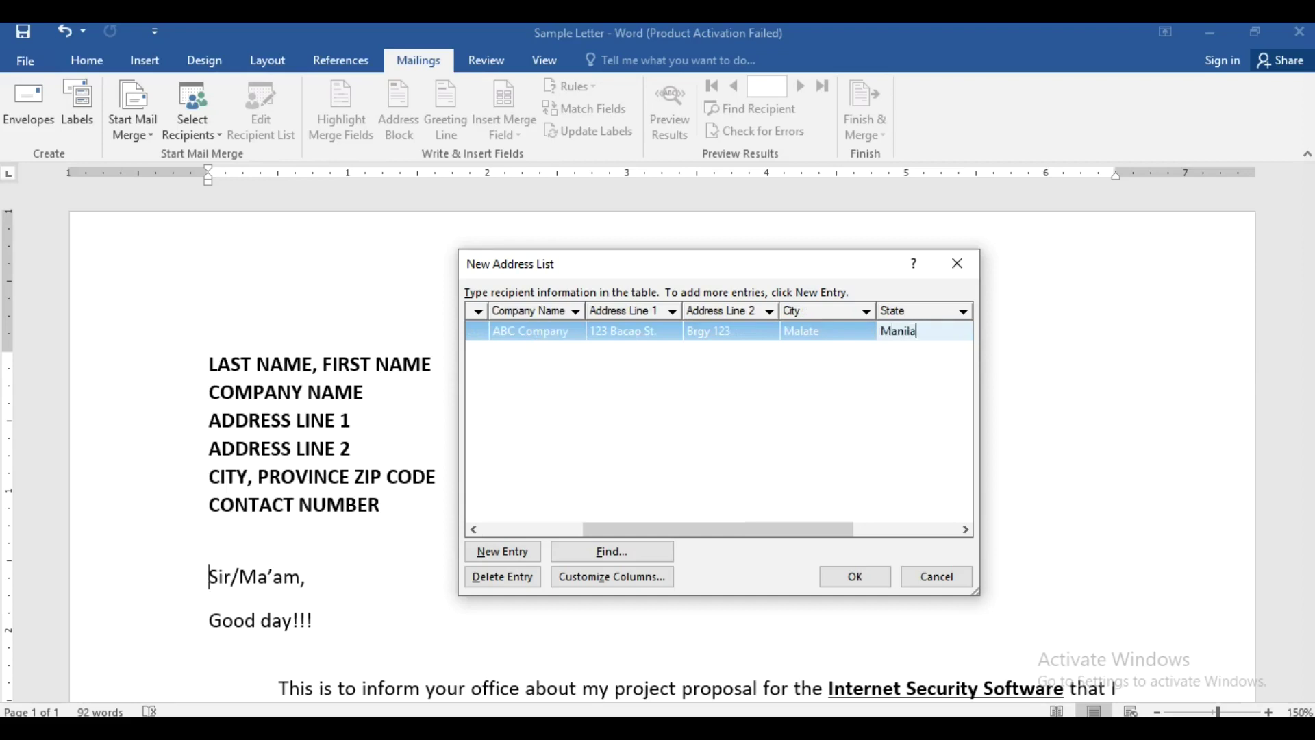
key(Tab)
text(1101)
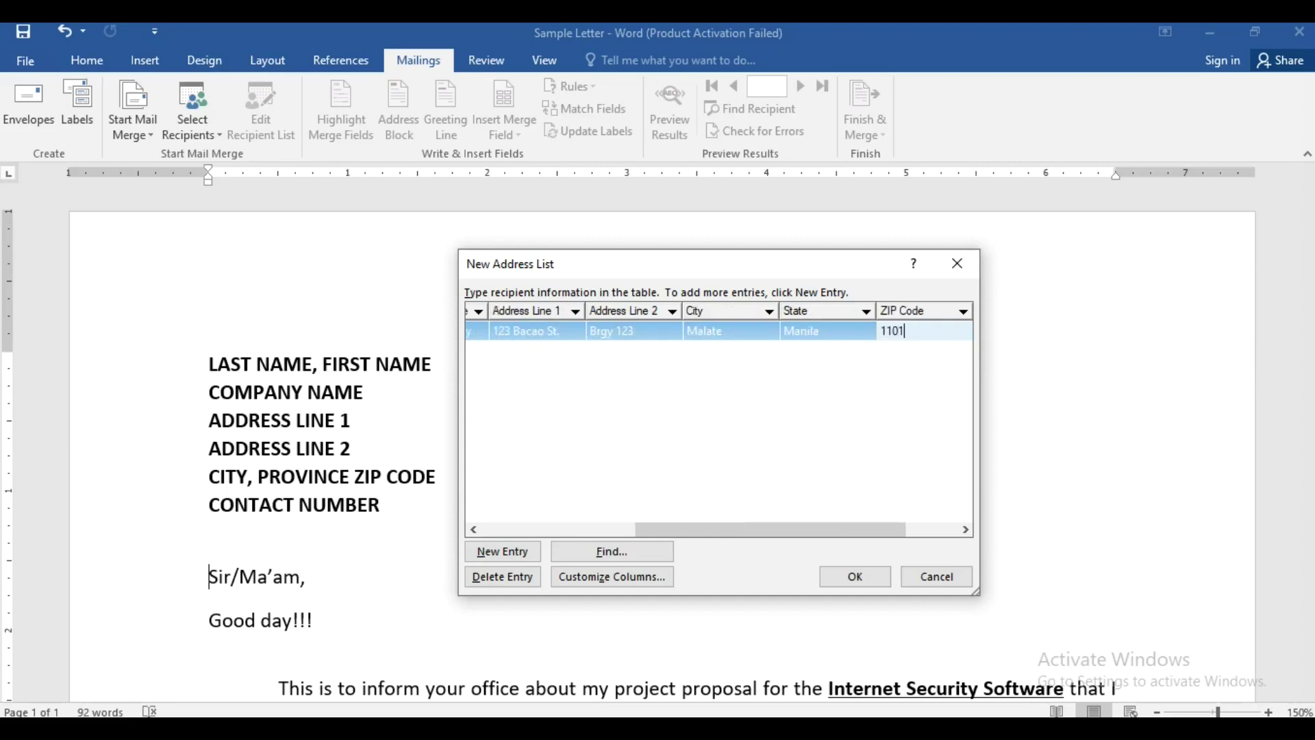
key(Tab)
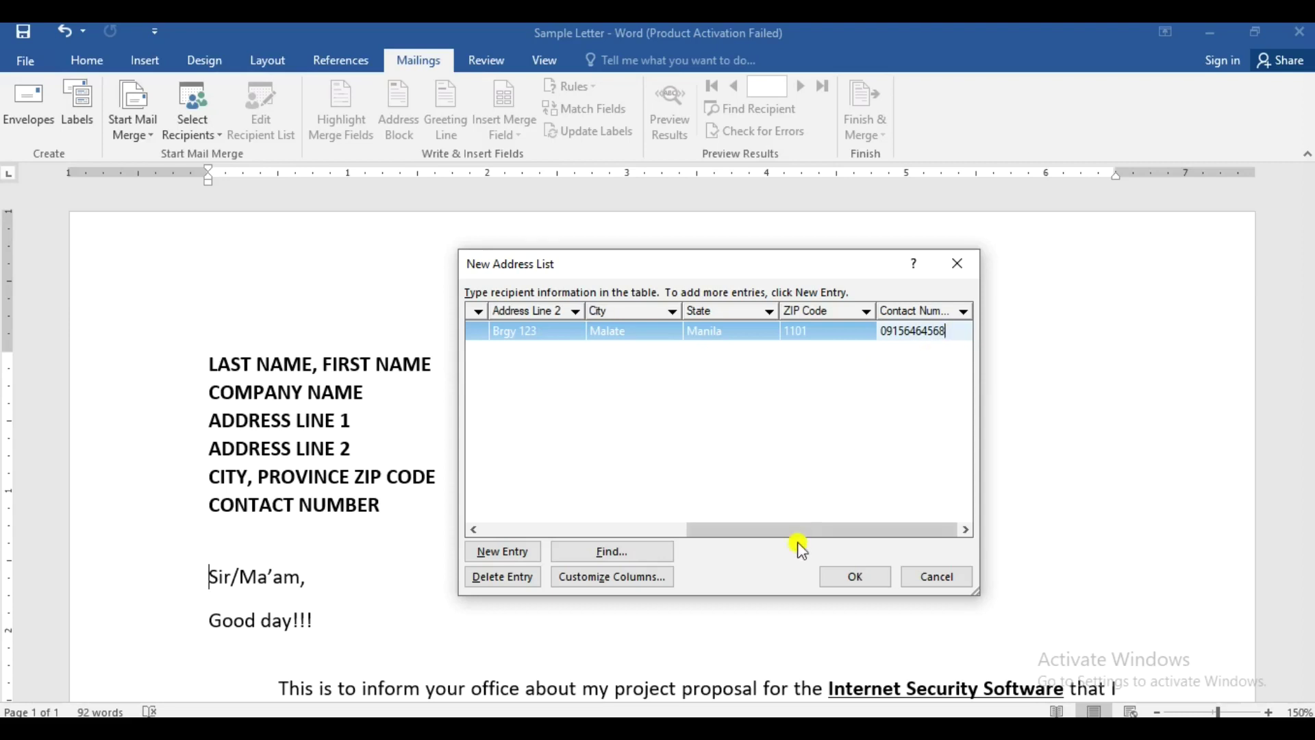
- Review the completed entry's fields and add a new blank recipient row
drag(807, 532, 558, 531)
click(534, 332)
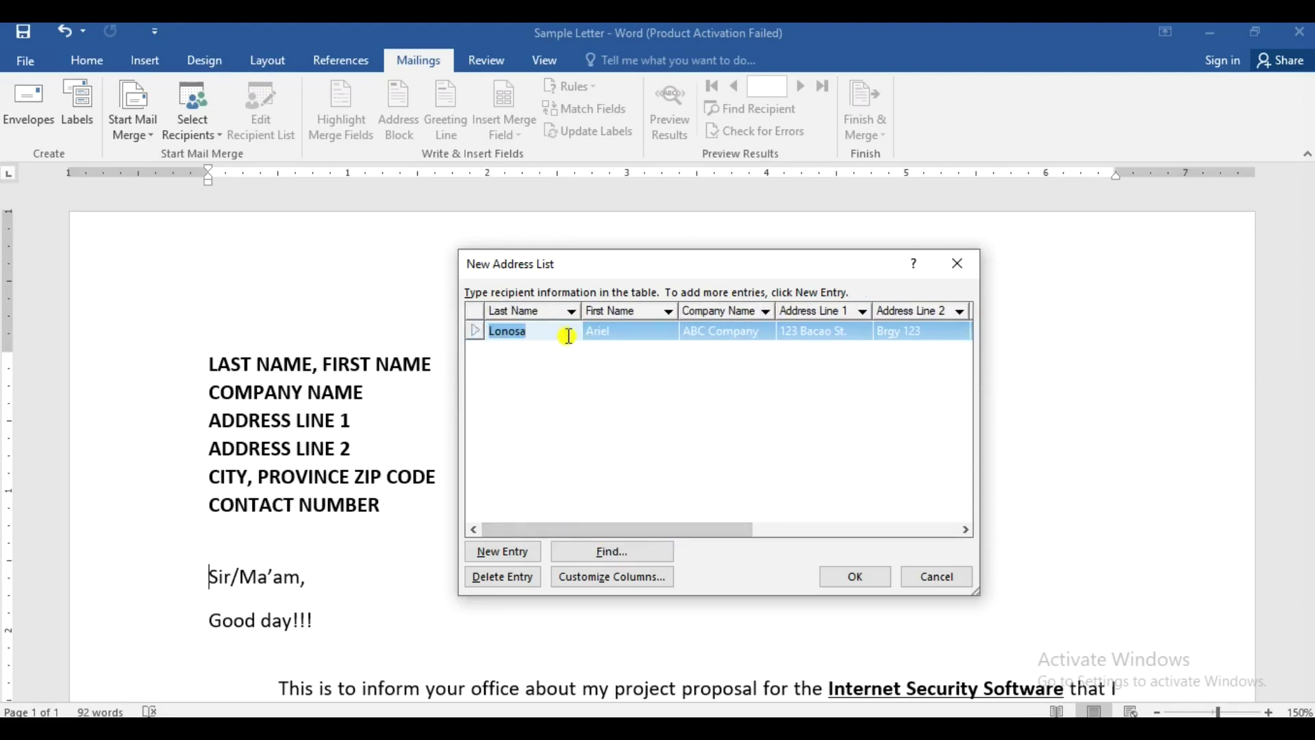
key(Tab)
key(Tab)
key(Tab)
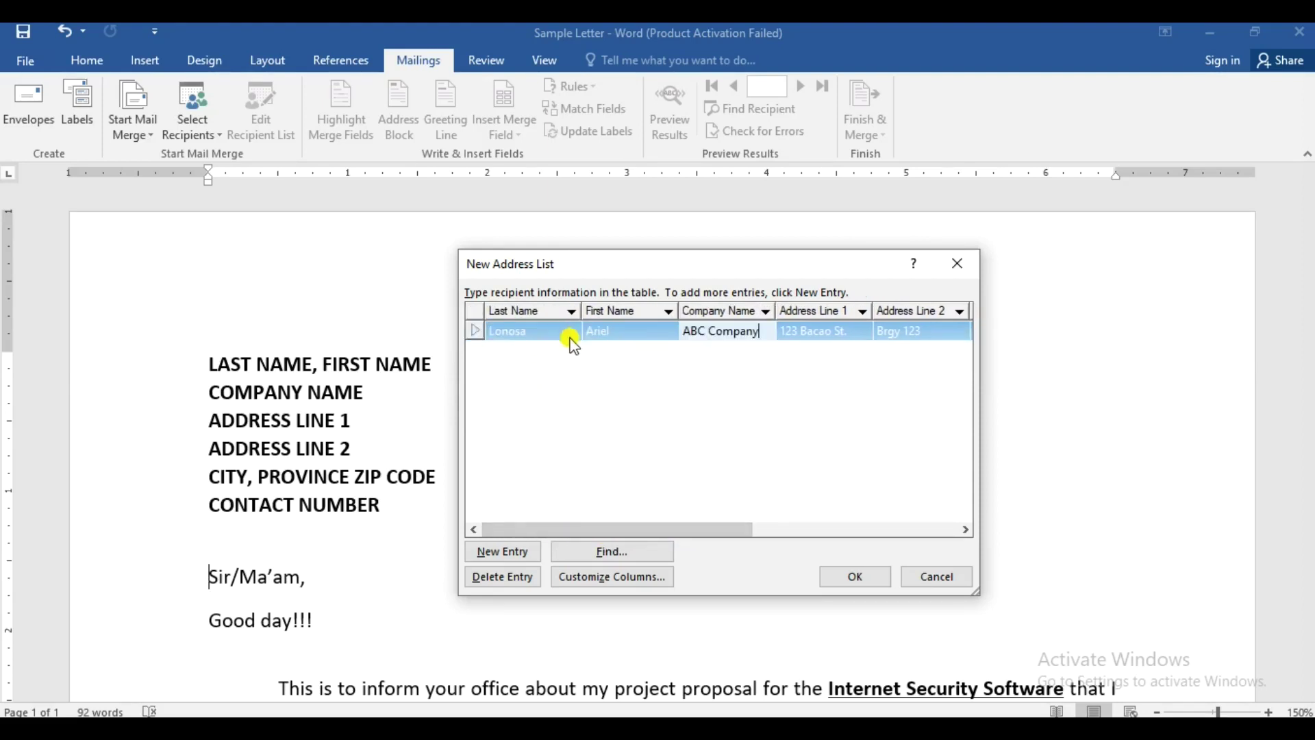
key(Tab)
key(Tab)
key(Tab)
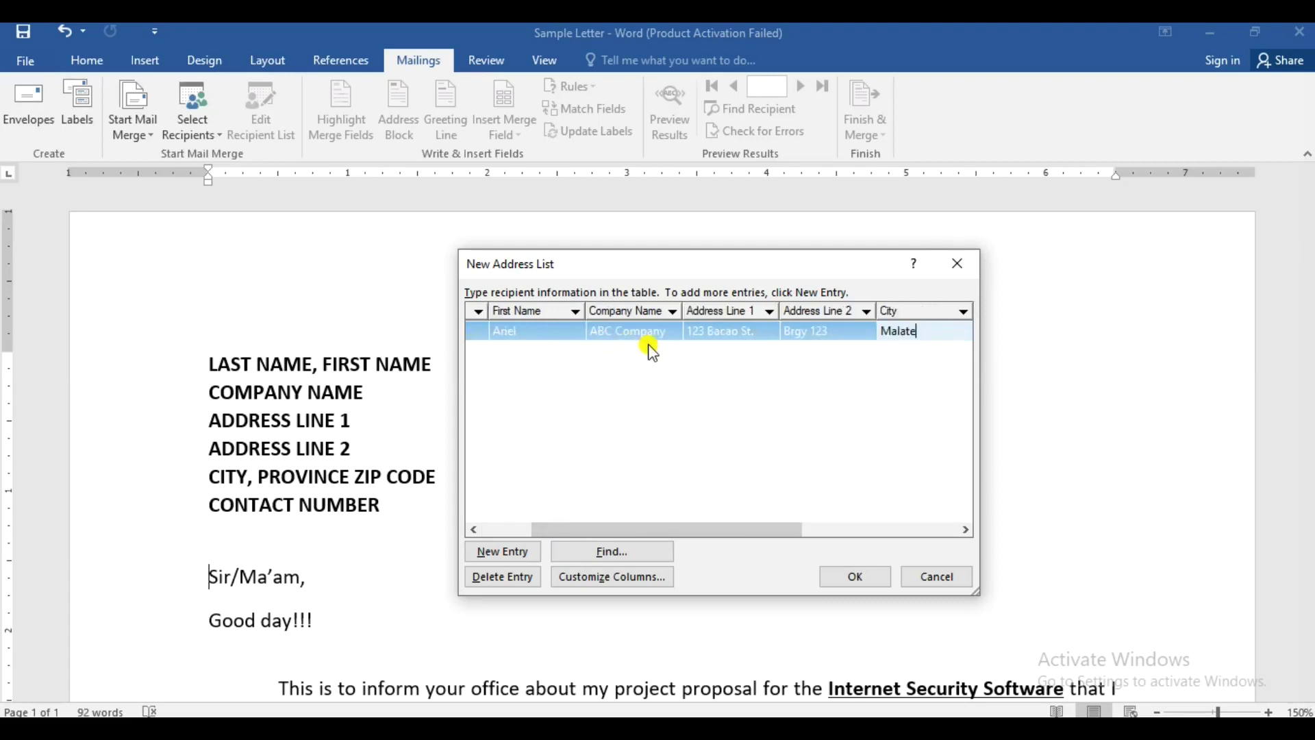
key(Tab)
key(Tab)
key(Tab)
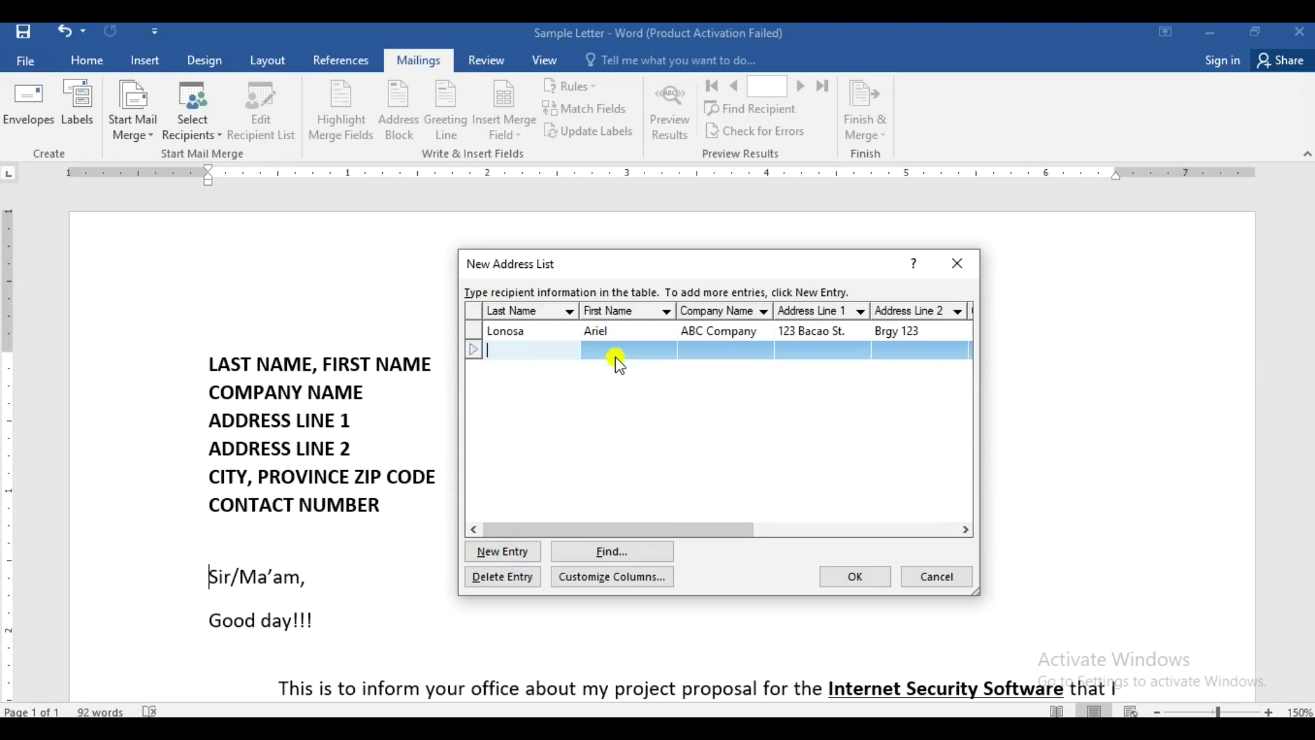
- Cancel saving the new address list in Documents > MAIL MERGE and discard it
click(857, 575)
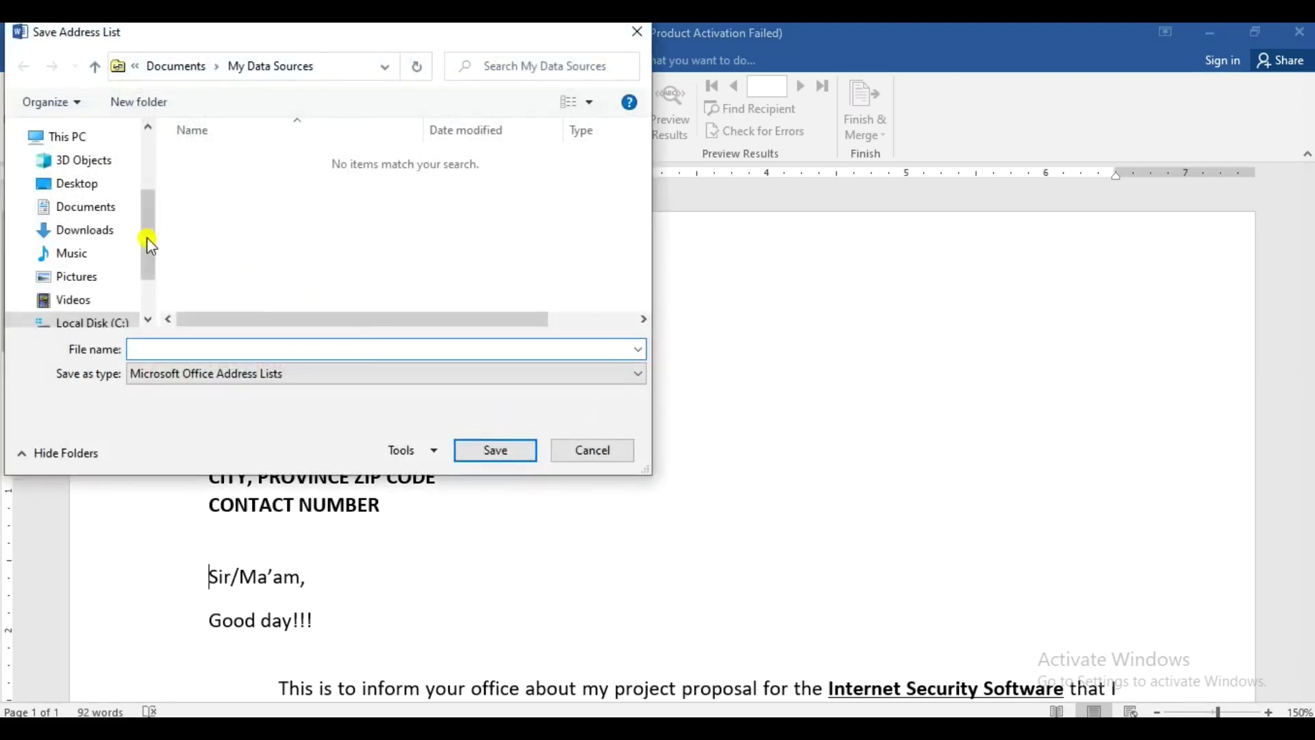
click(102, 206)
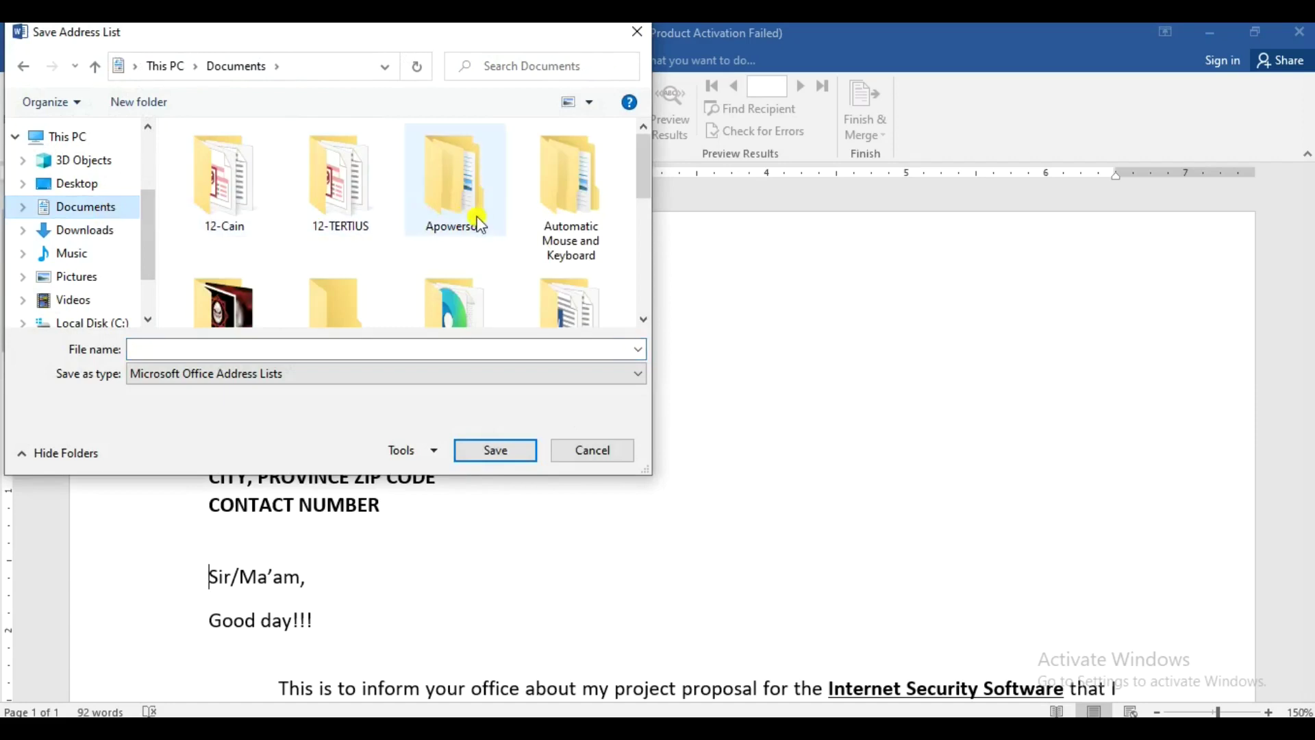
drag(635, 174, 648, 204)
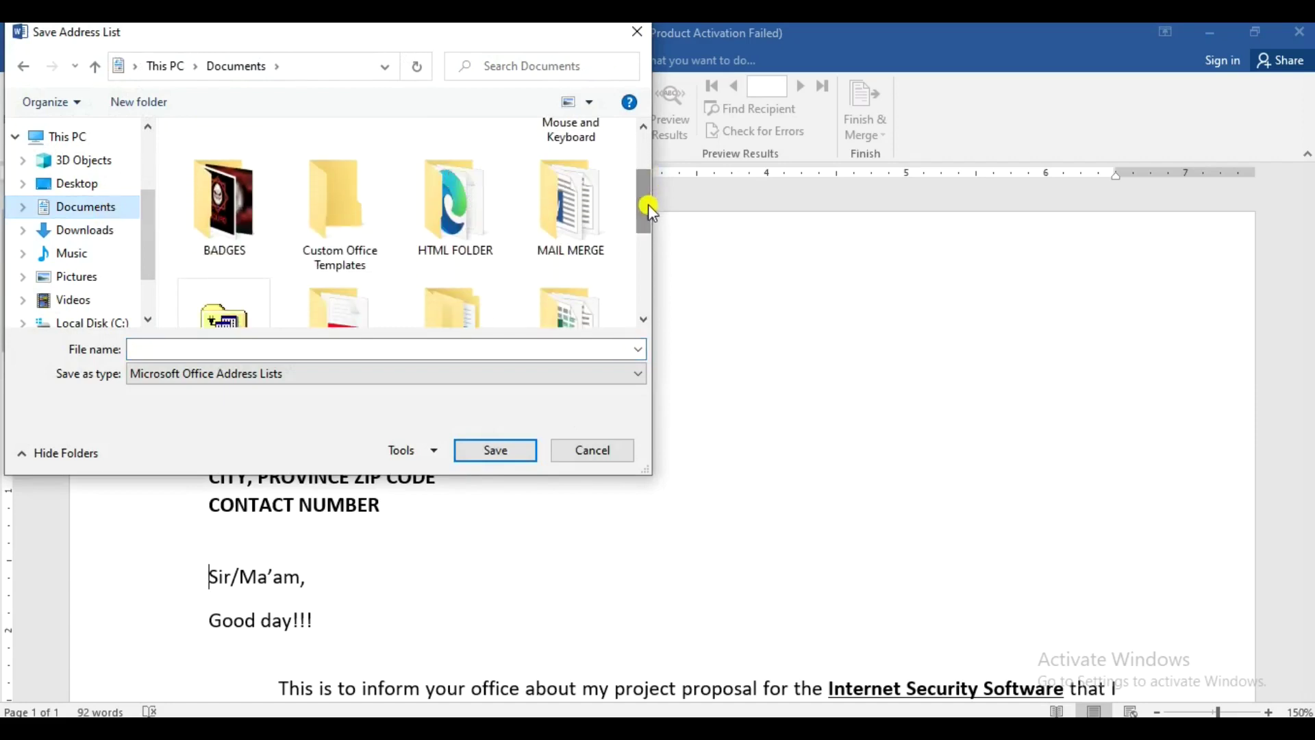
double_click(578, 227)
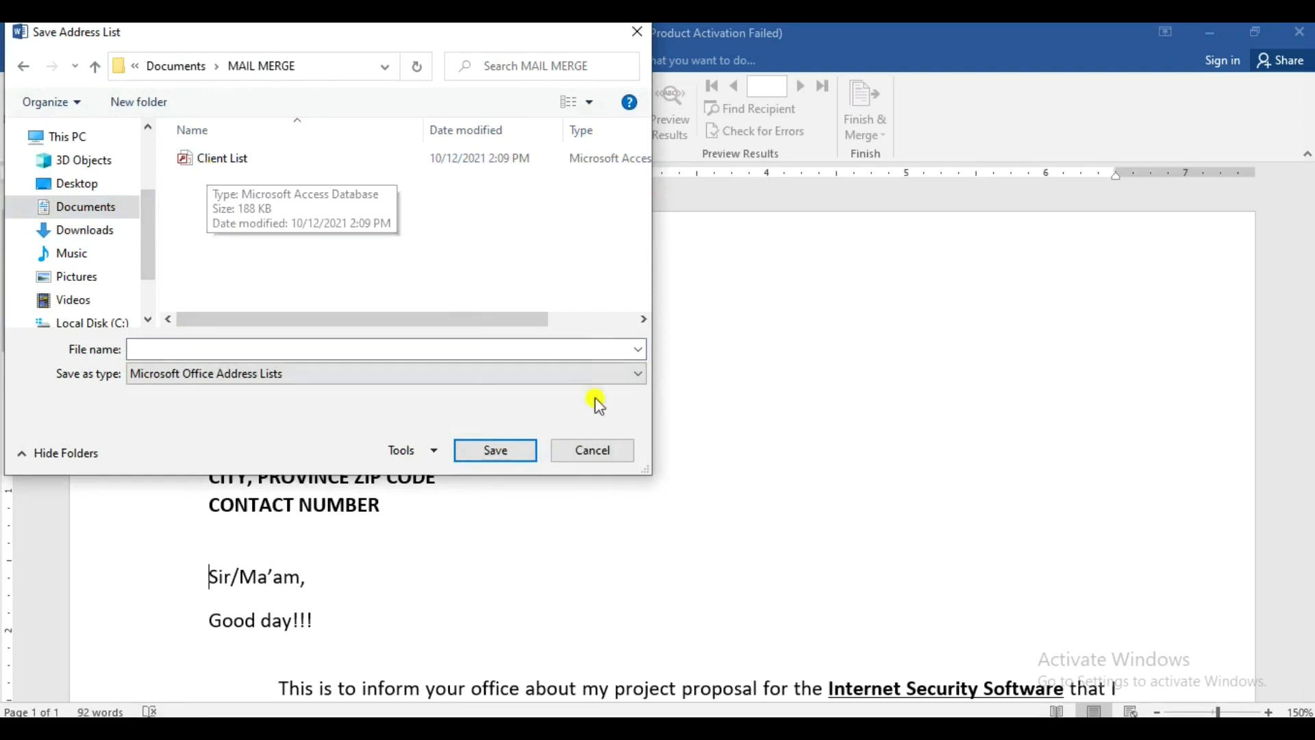
click(615, 455)
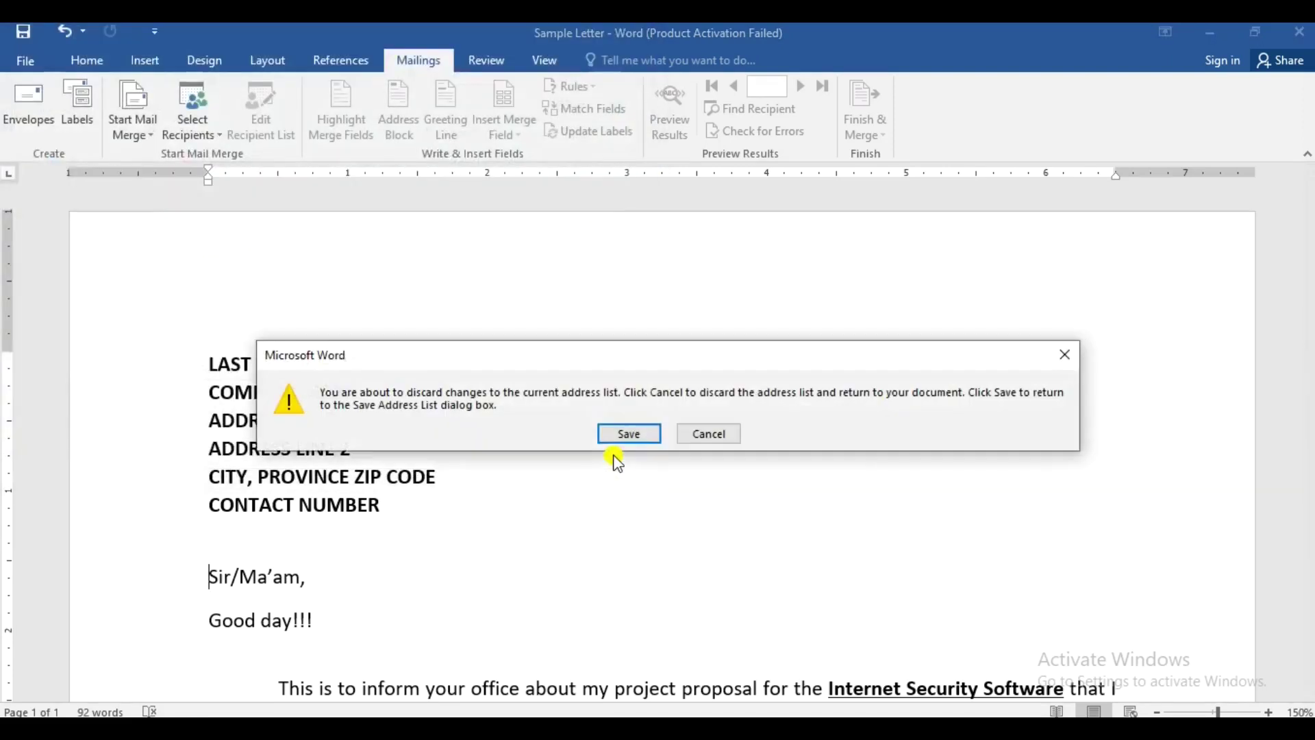
click(707, 437)
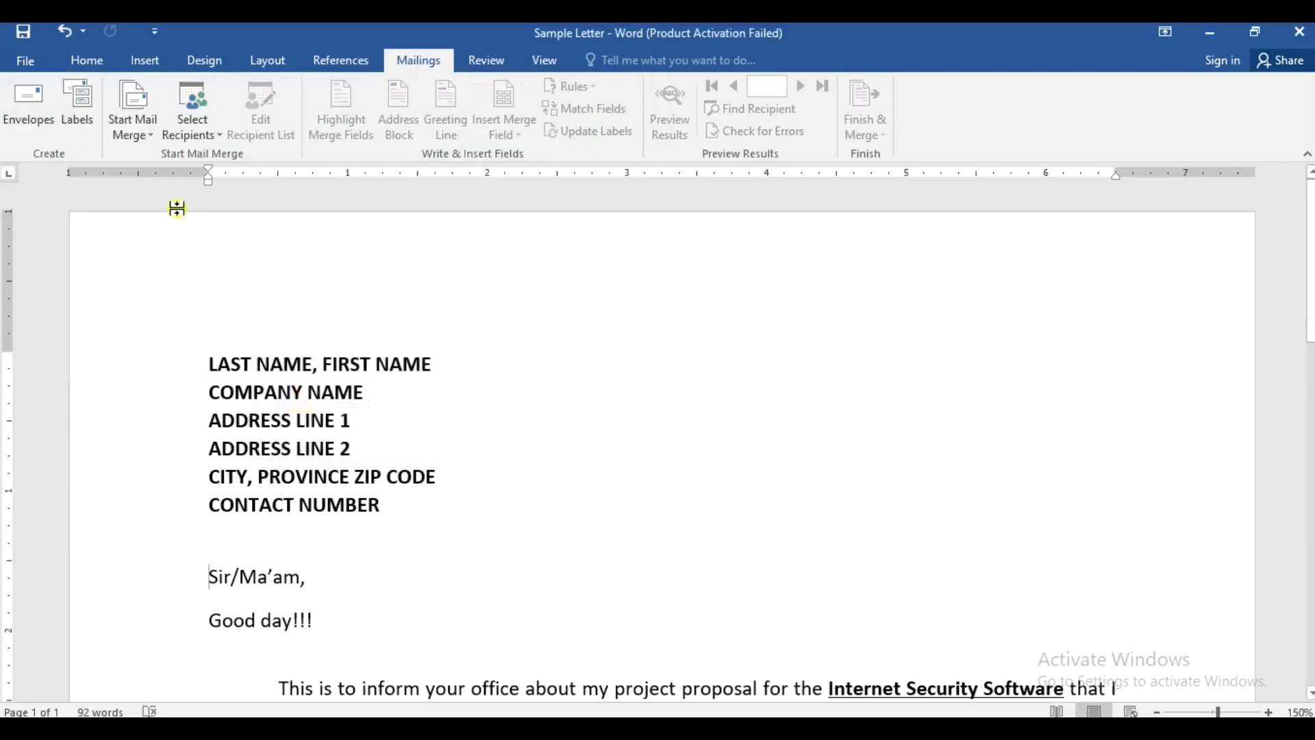
- Select the six address placeholder lines and browse to the MAIL MERGE folder for an existing list
drag(209, 364, 379, 509)
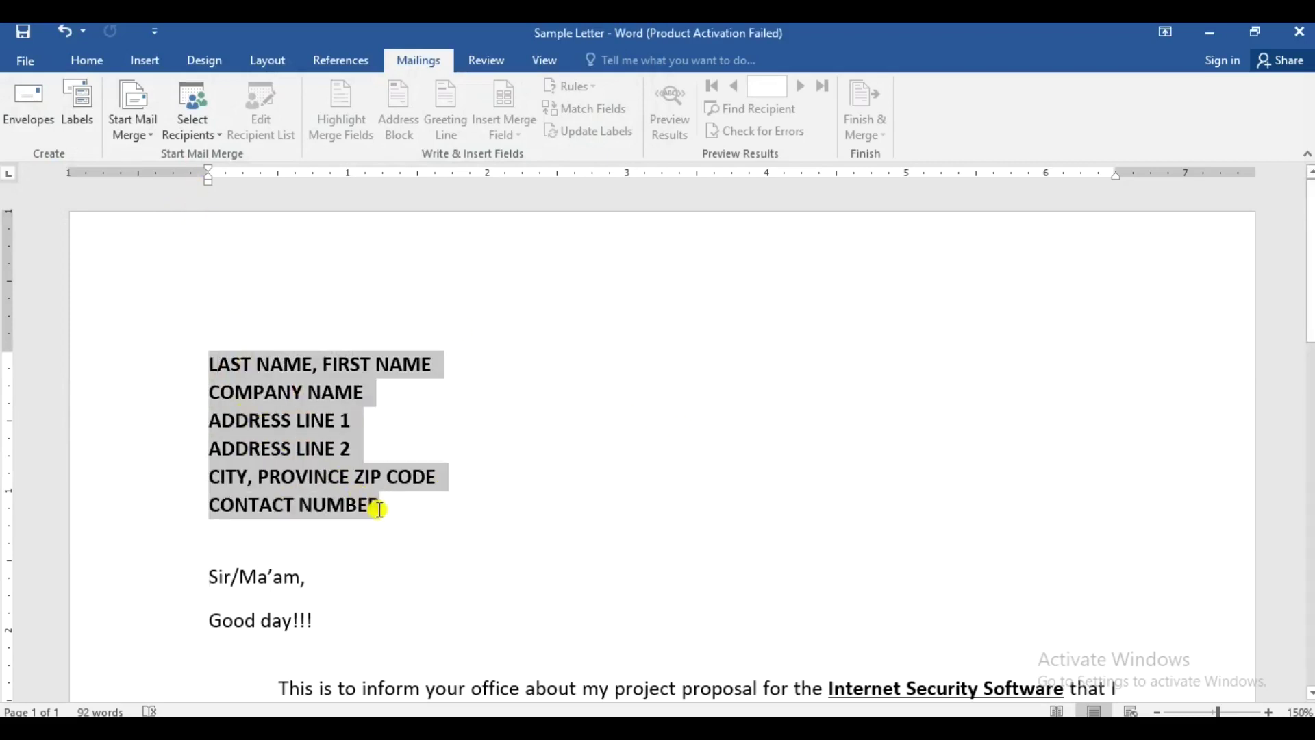
click(216, 135)
click(249, 180)
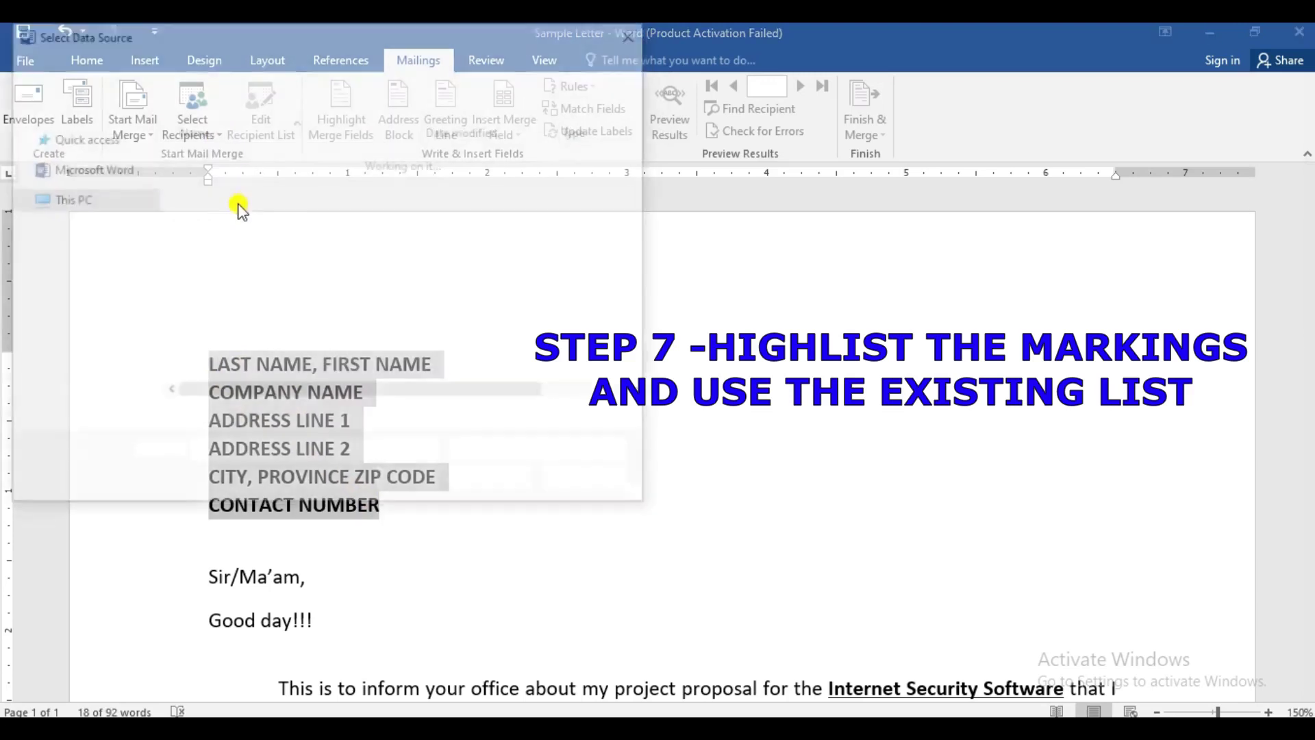
click(81, 238)
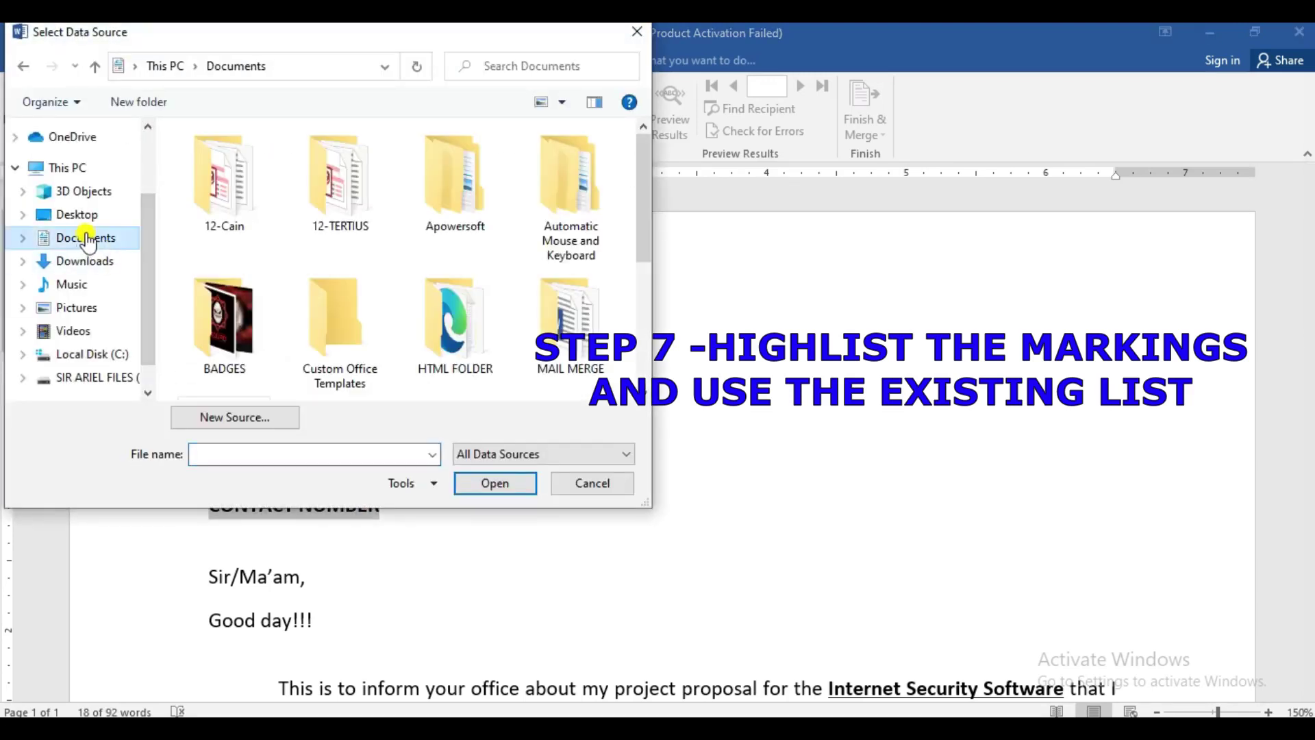
double_click(541, 329)
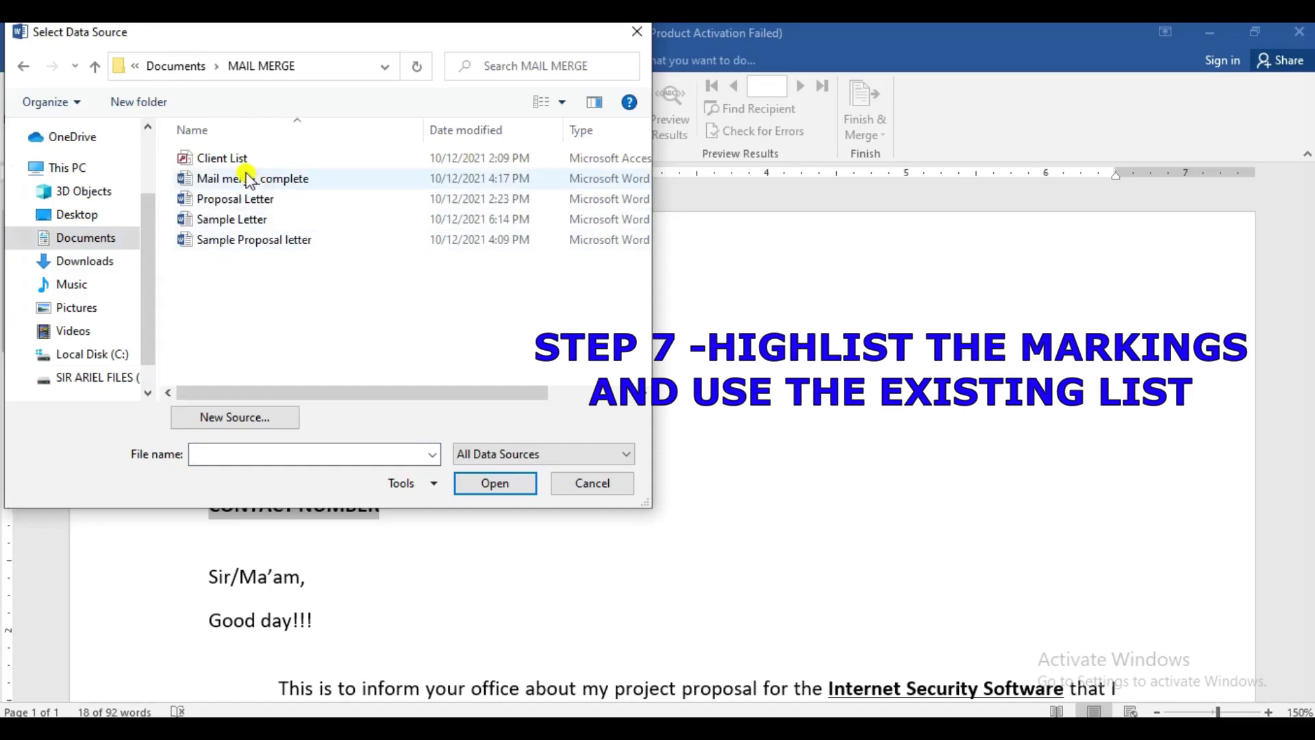
- Use Client List as the data source and replace LAST NAME with the «Last_Name» field
double_click(234, 162)
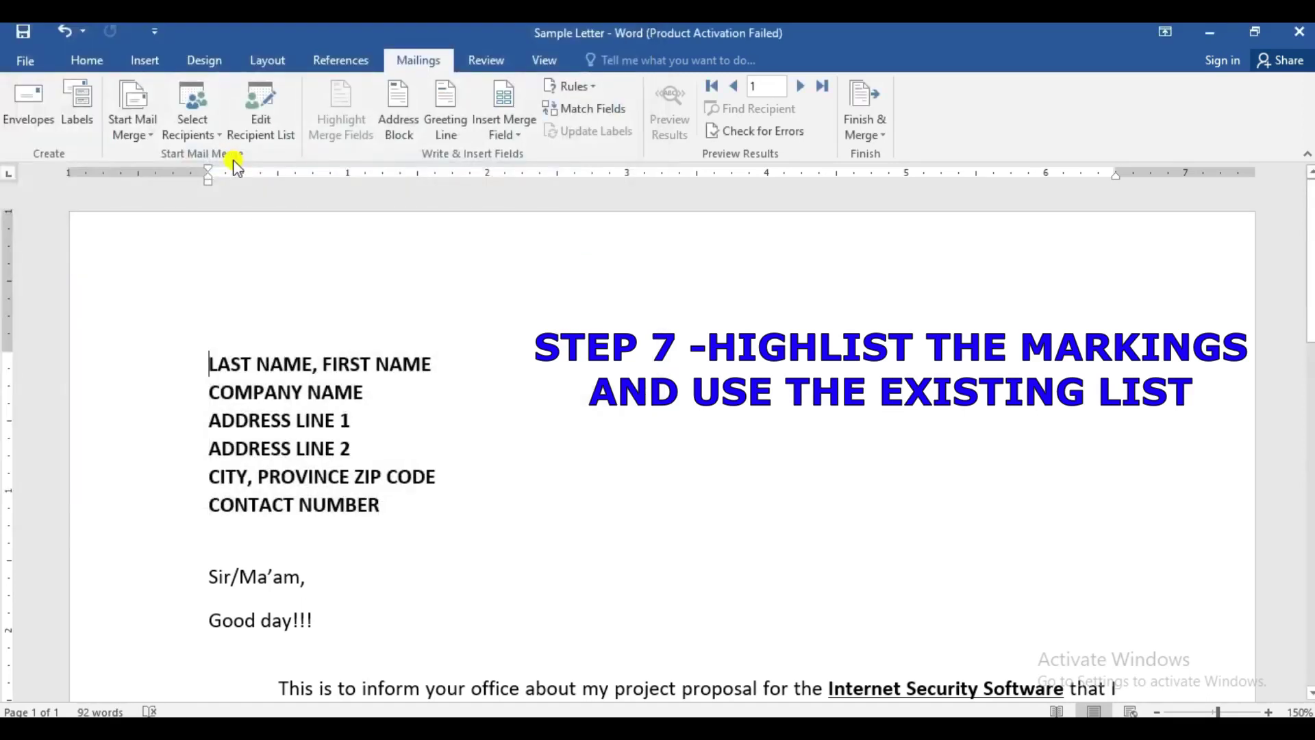
click(414, 379)
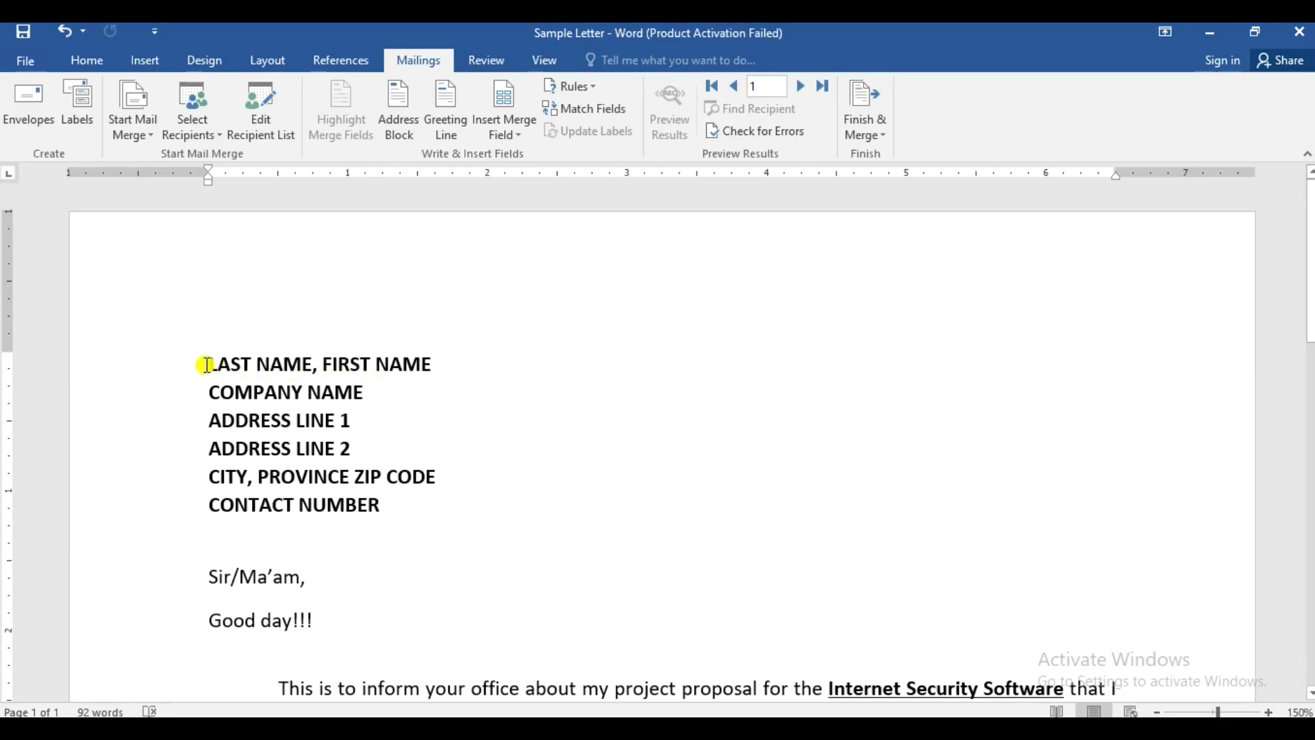
drag(207, 365, 295, 363)
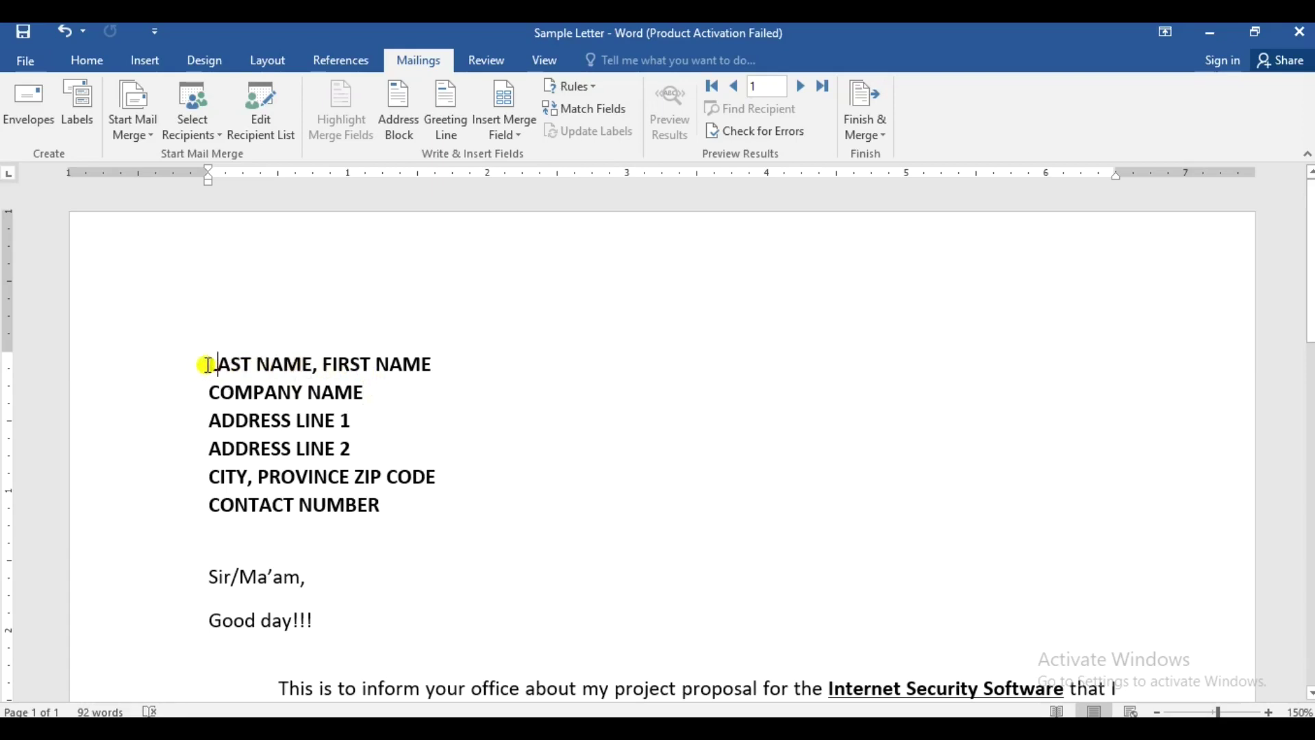
drag(210, 364, 289, 360)
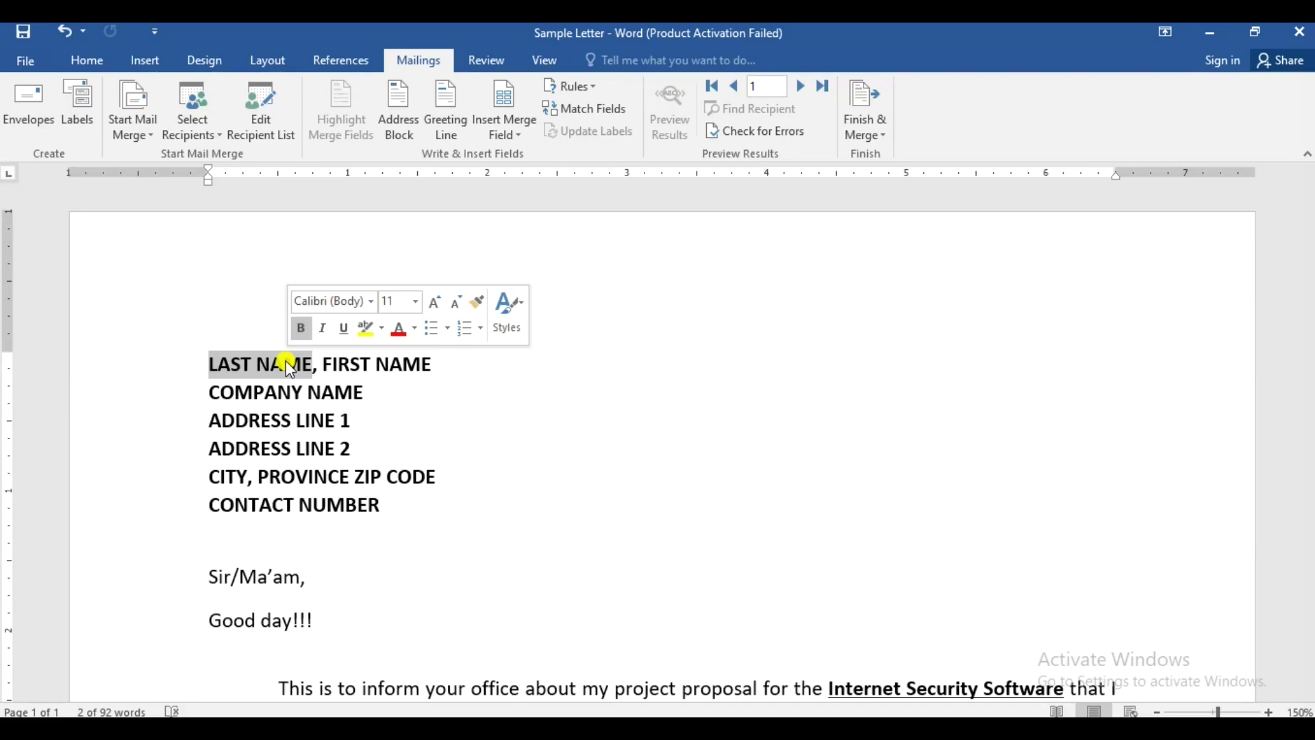
click(518, 144)
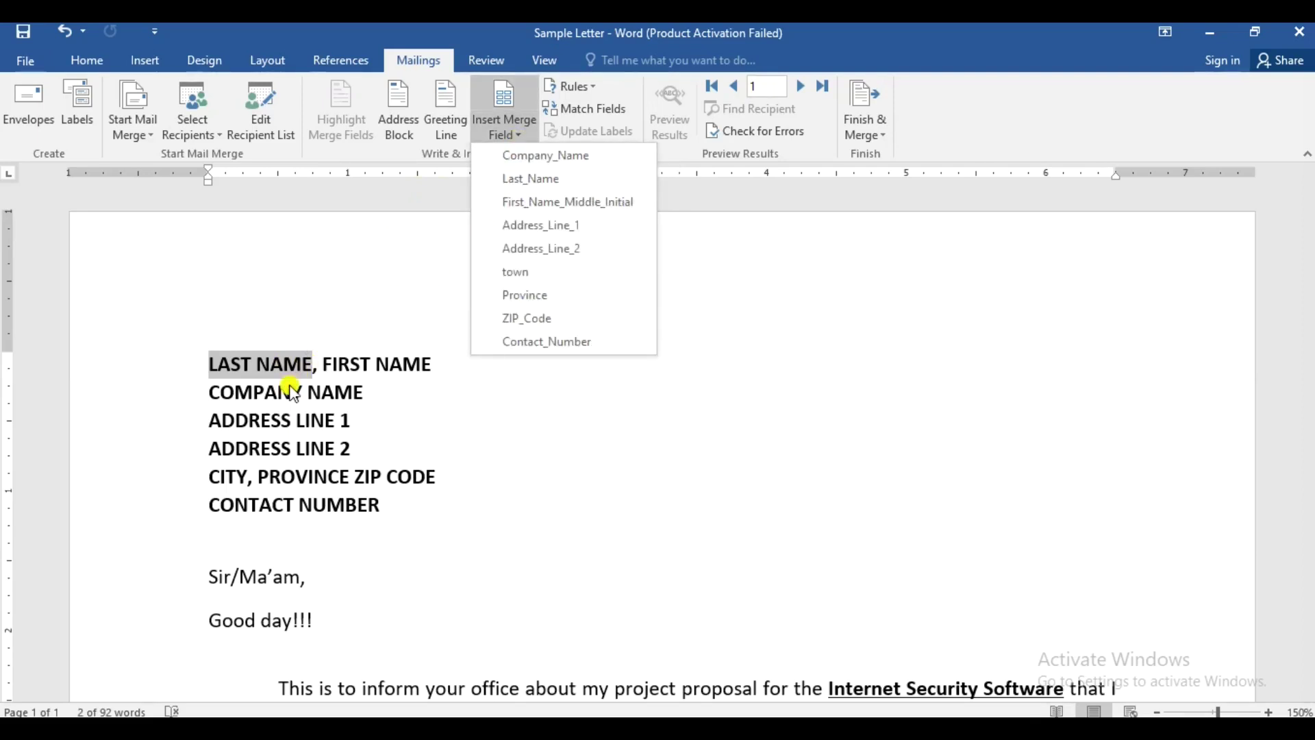
click(546, 182)
drag(342, 363, 450, 364)
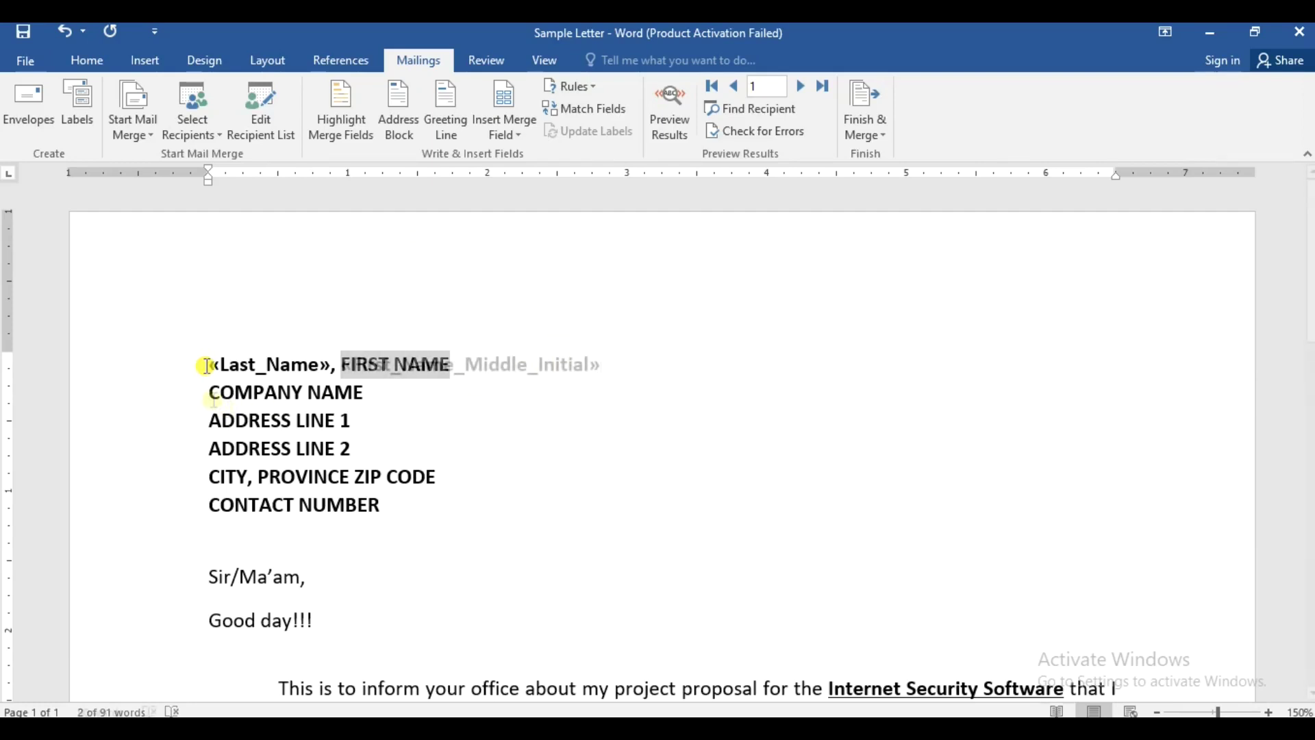
- Insert First_Name_Middle_Initial, Company_Name, Address_Line_1 and Address_Line_2 fields over their placeholders
click(314, 392)
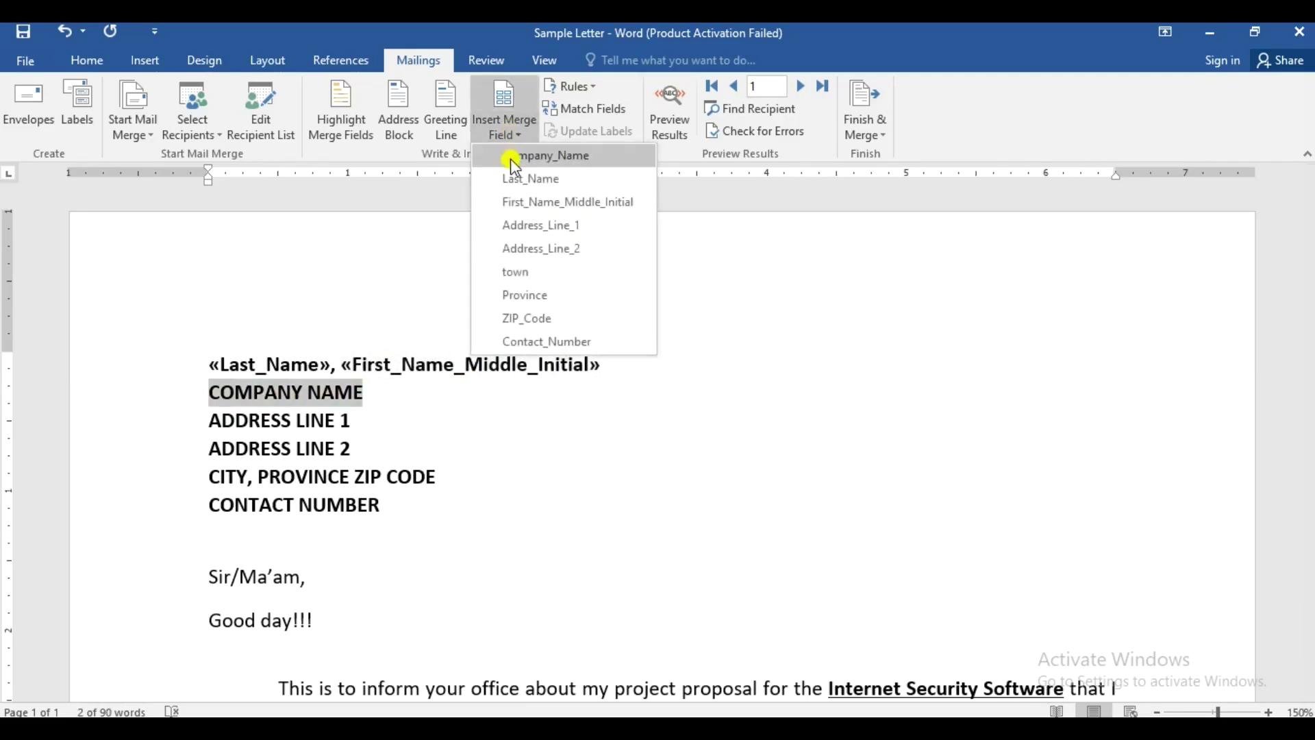
click(511, 156)
drag(218, 428, 347, 420)
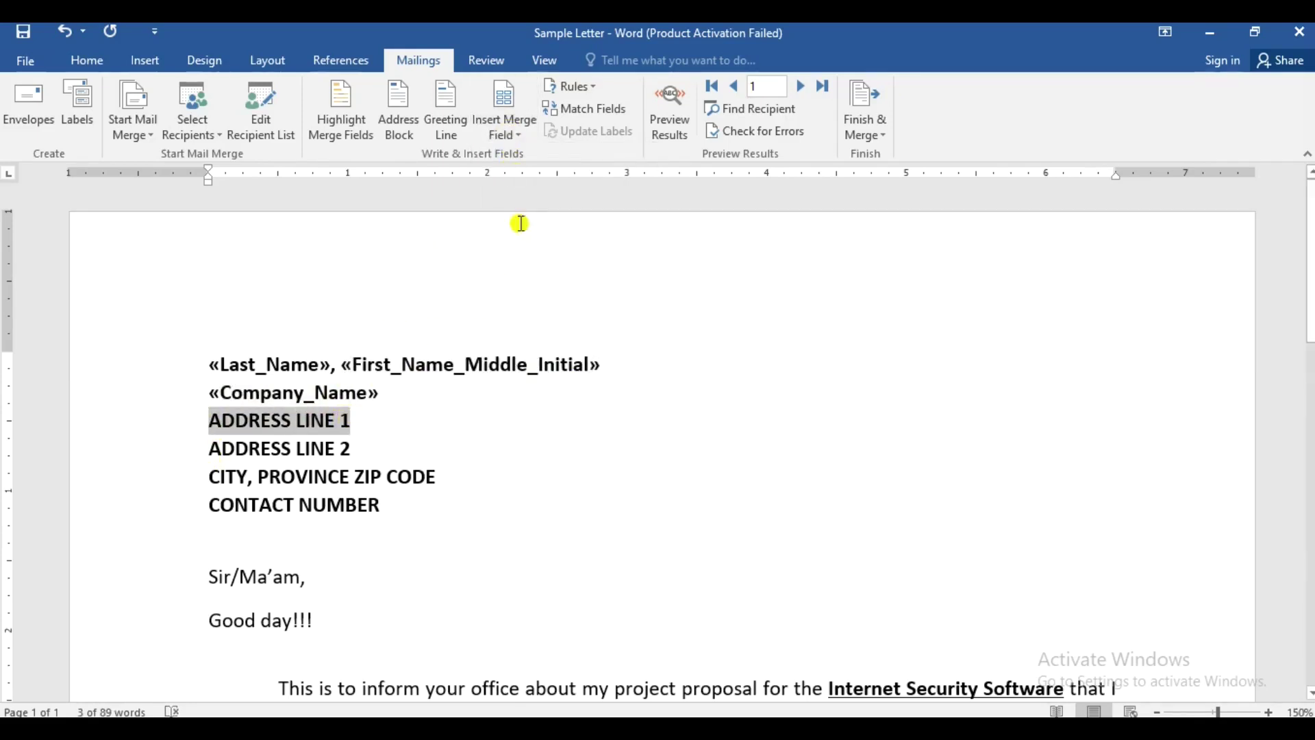
click(512, 127)
click(524, 225)
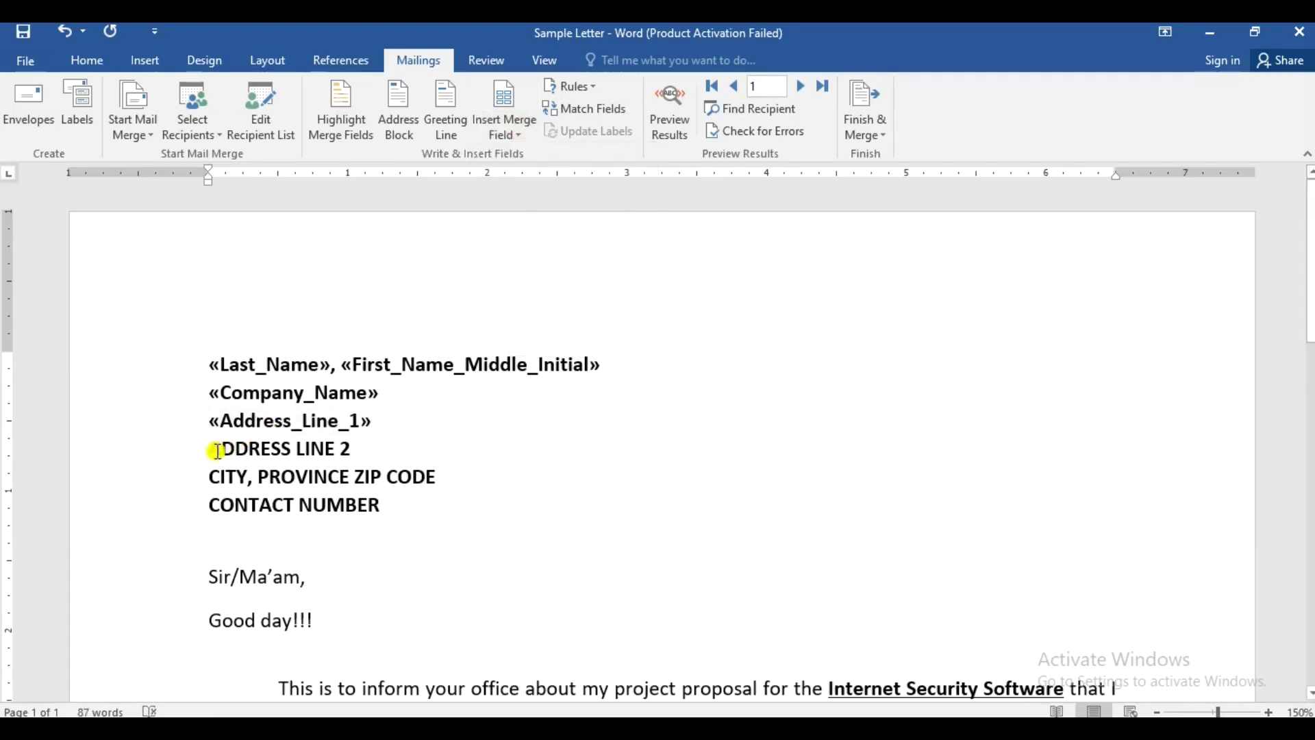
drag(209, 449, 353, 457)
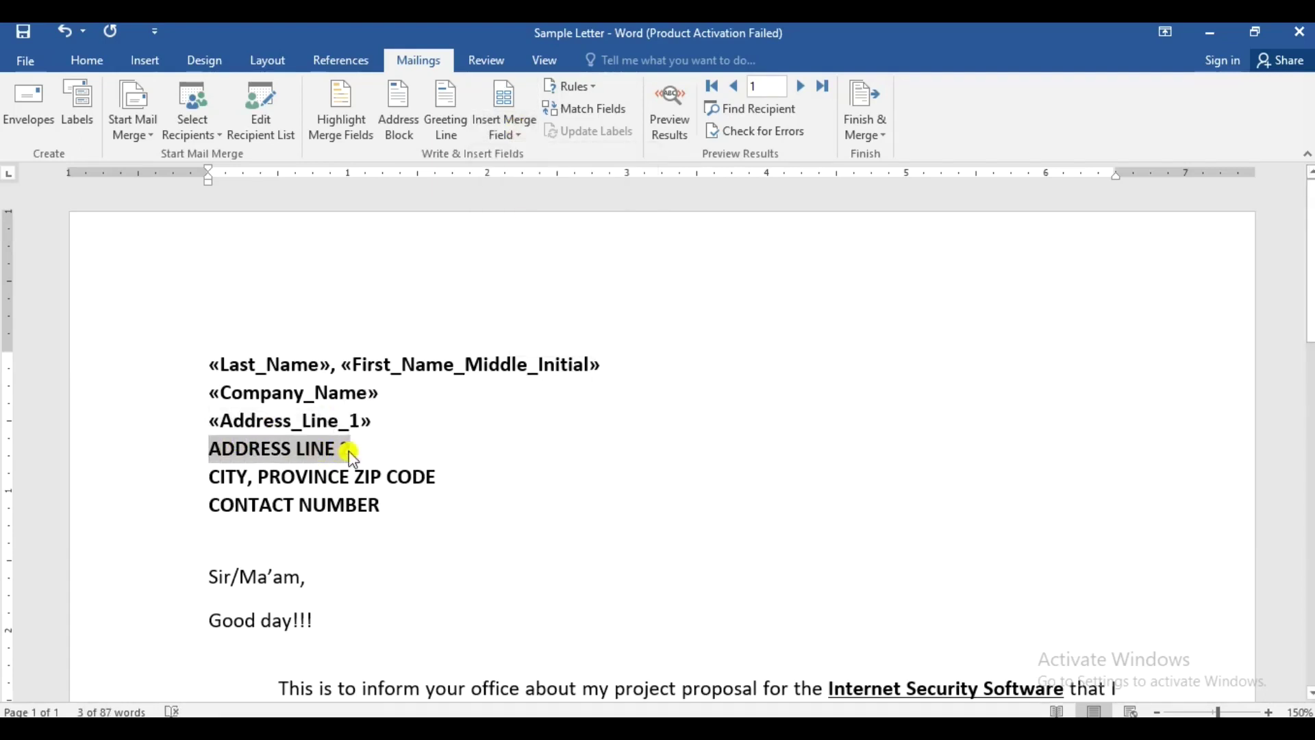
click(507, 129)
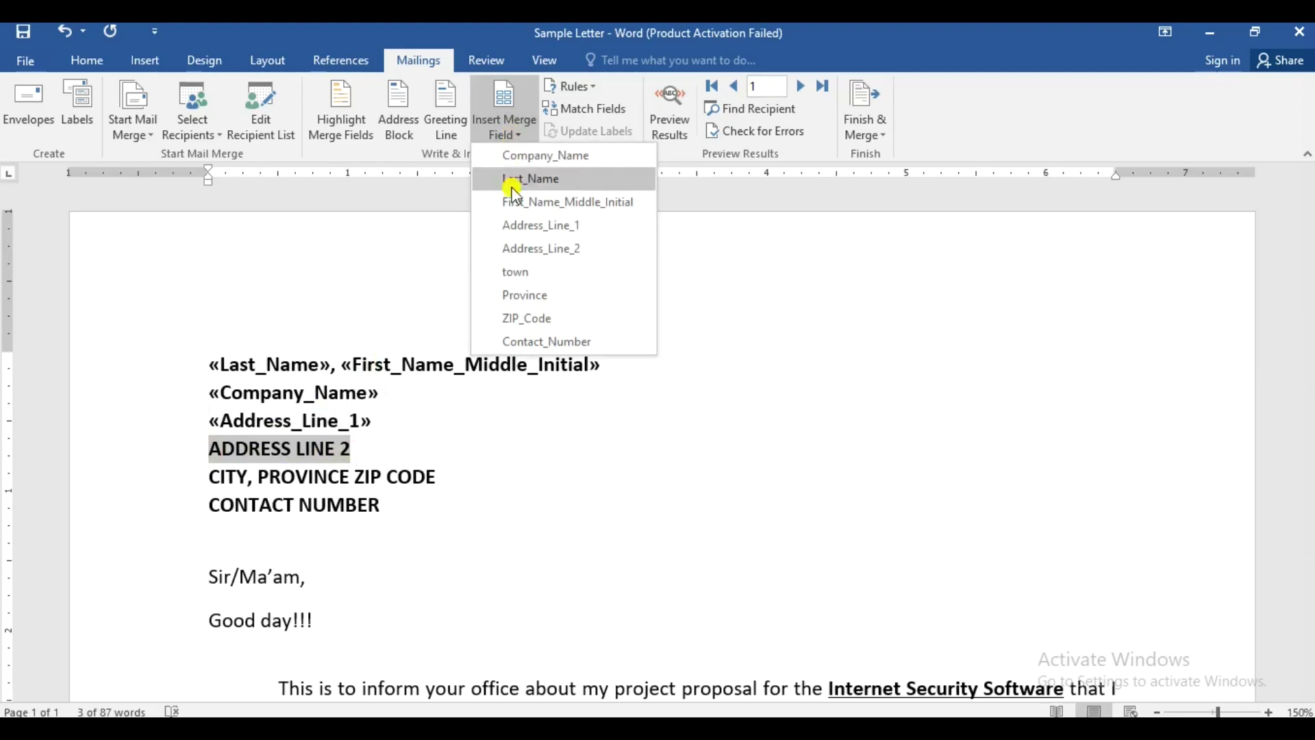
click(541, 248)
- Replace CITY, PROVINCE and ZIP CODE with the town, Province and ZIP_Code fields
click(211, 476)
double_click(221, 475)
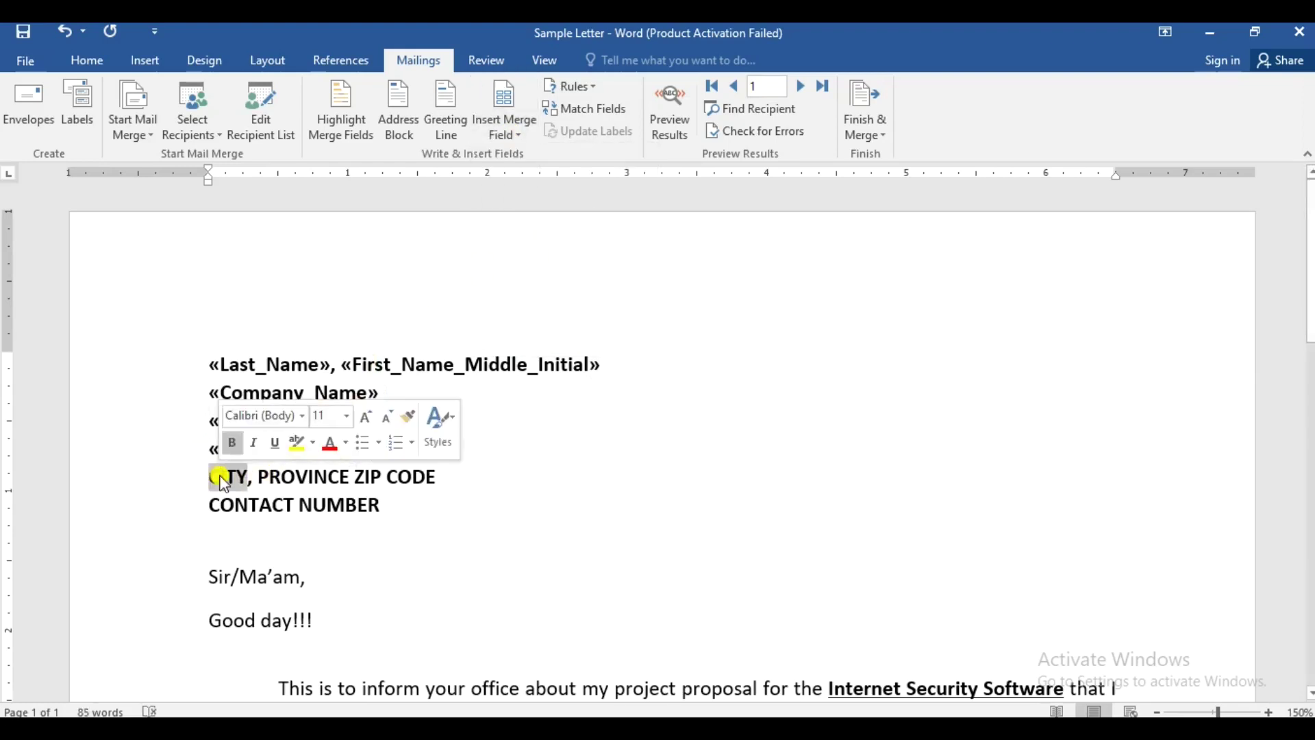
click(507, 128)
click(521, 279)
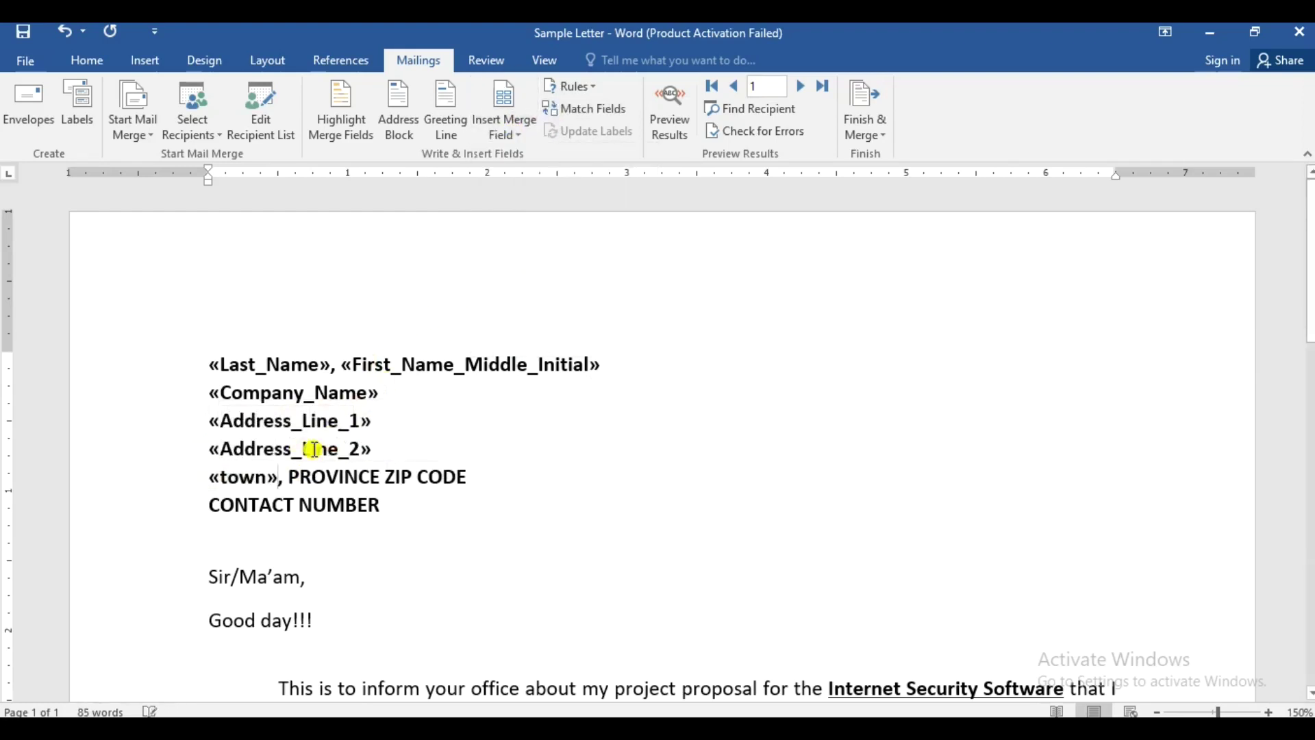
double_click(303, 477)
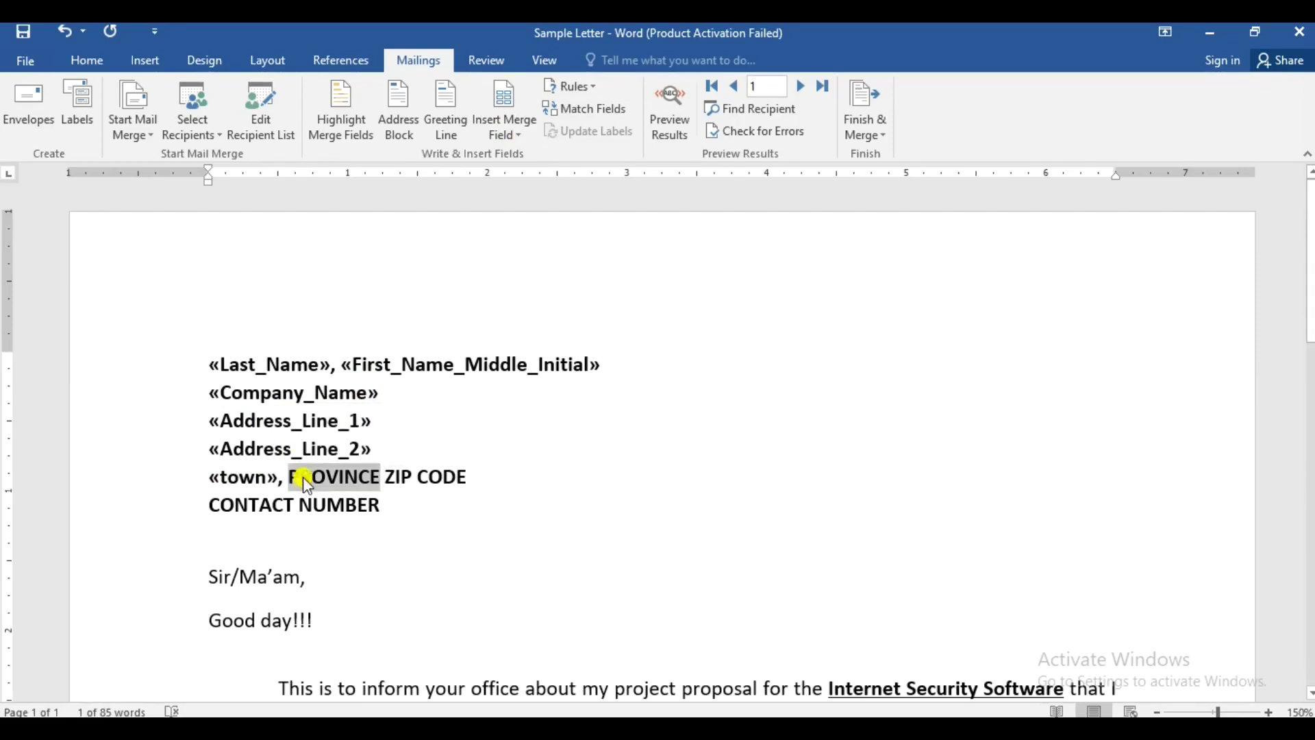
click(499, 135)
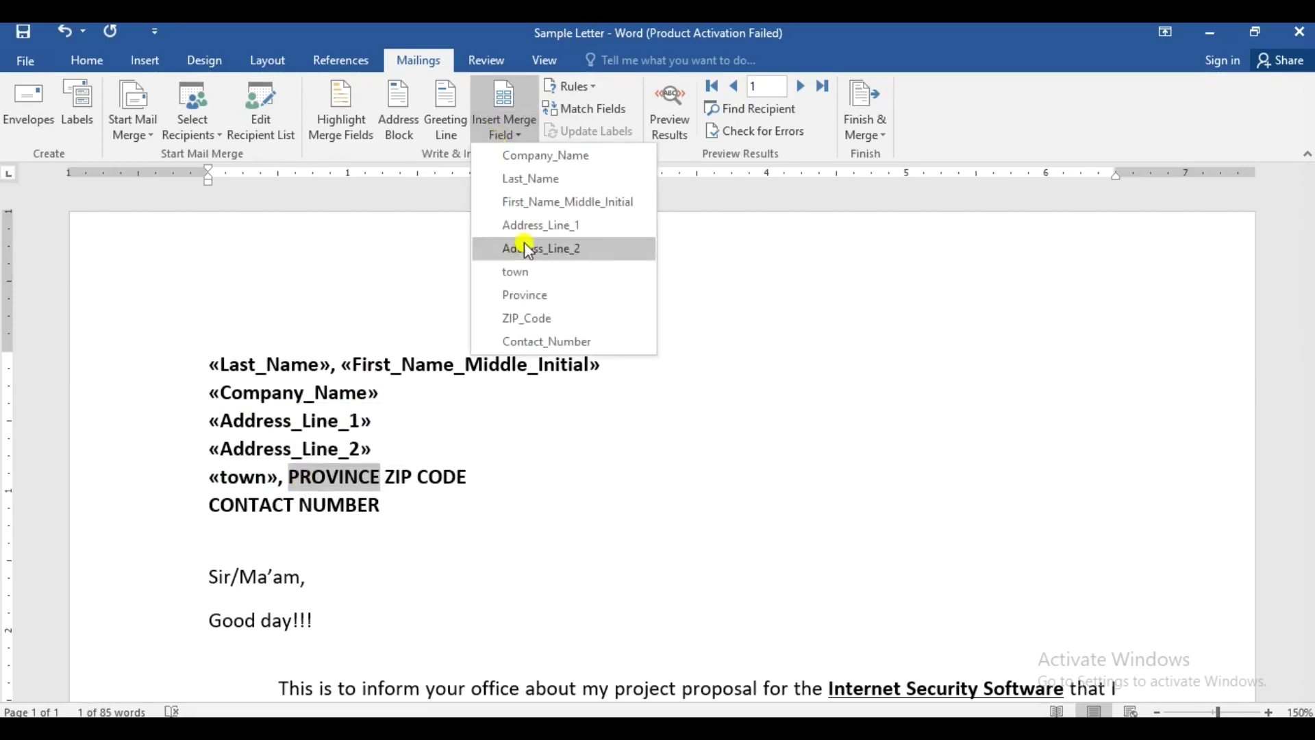
click(537, 295)
drag(394, 478, 469, 474)
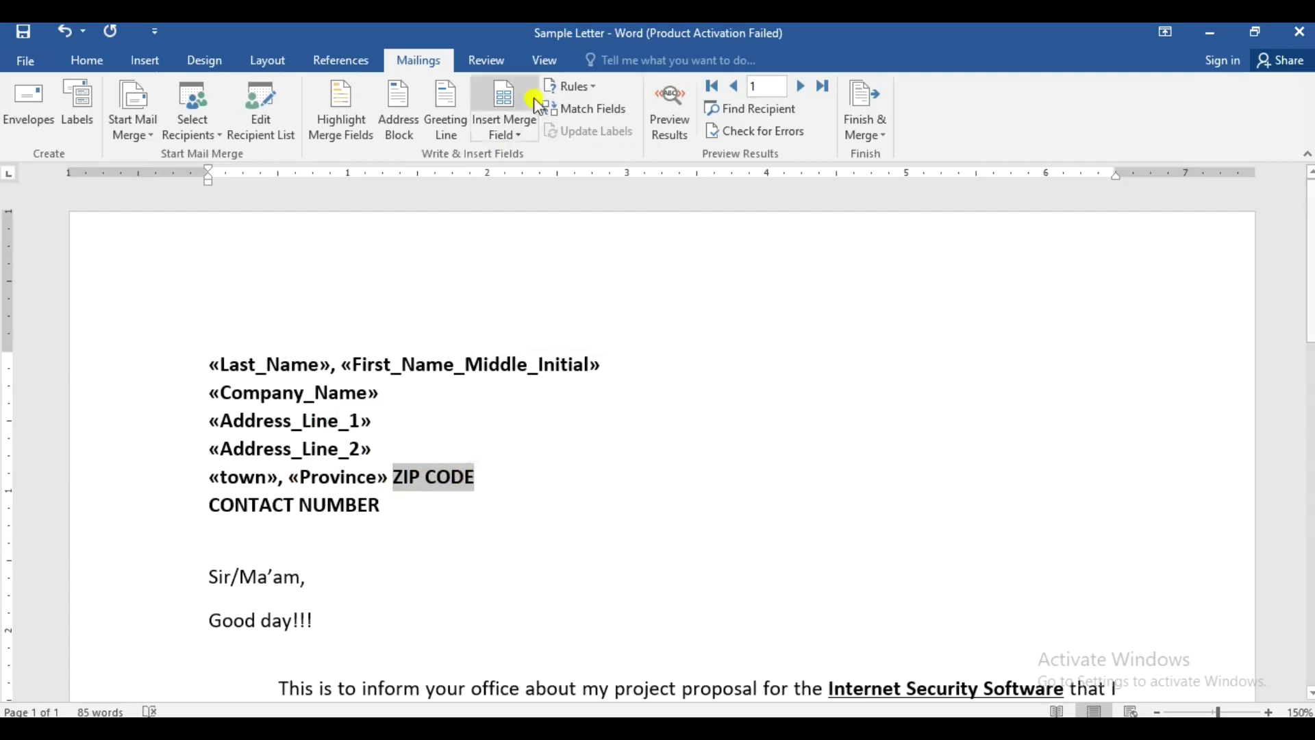
click(514, 130)
click(545, 317)
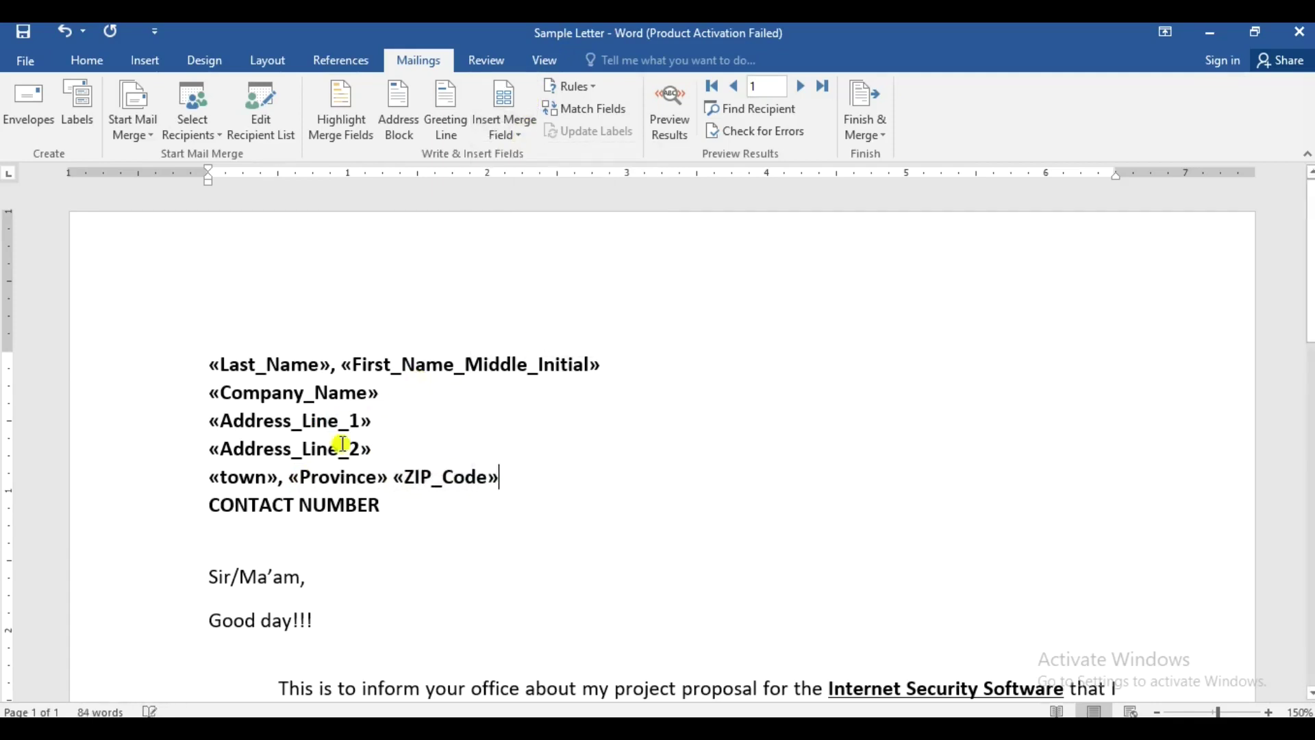
- Replace CONTACT NUMBER with Contact_Number and add «Last_Name» after Sir/Ma'am
drag(206, 505, 373, 505)
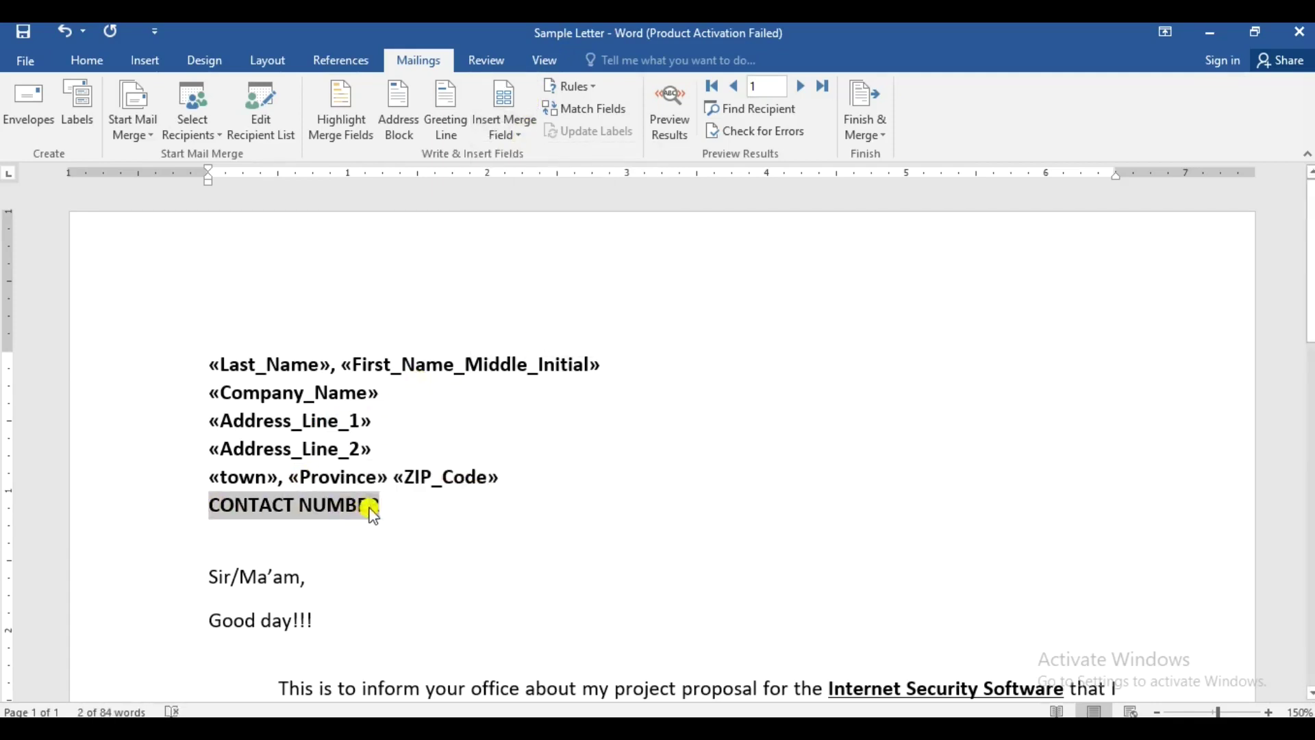
click(519, 140)
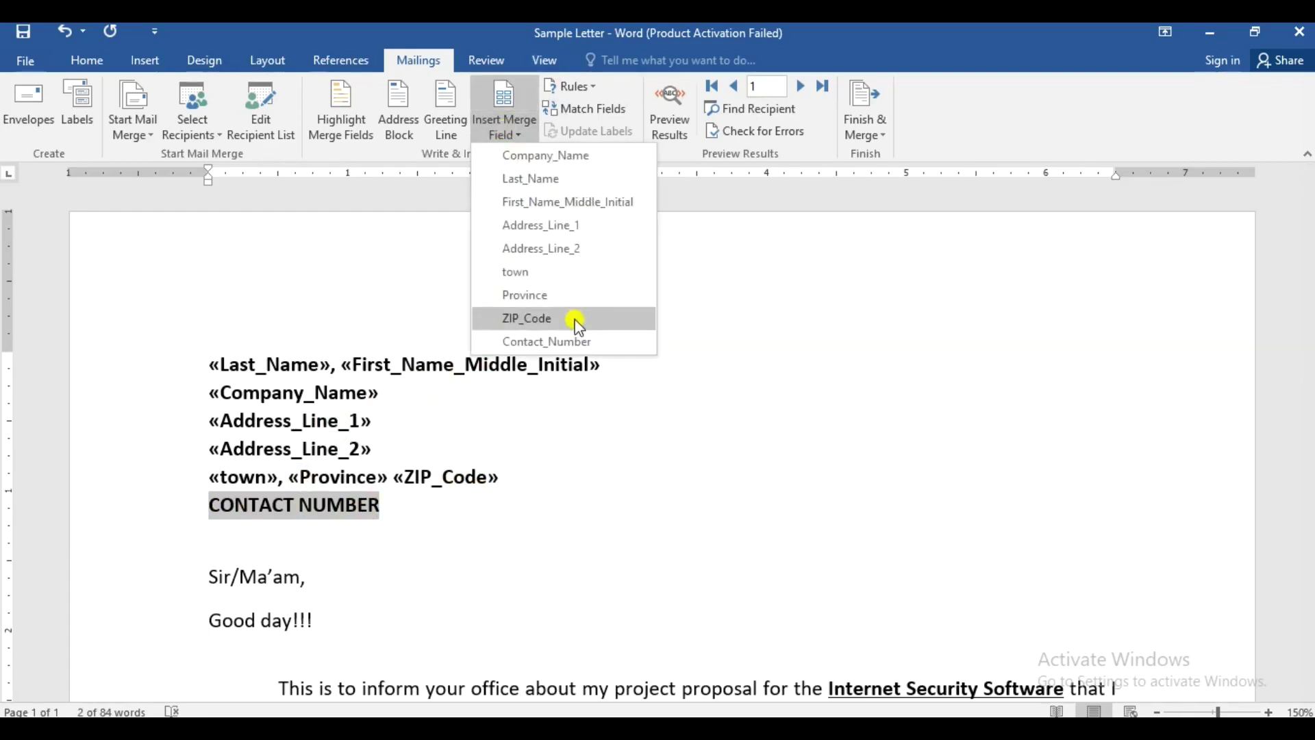
click(545, 341)
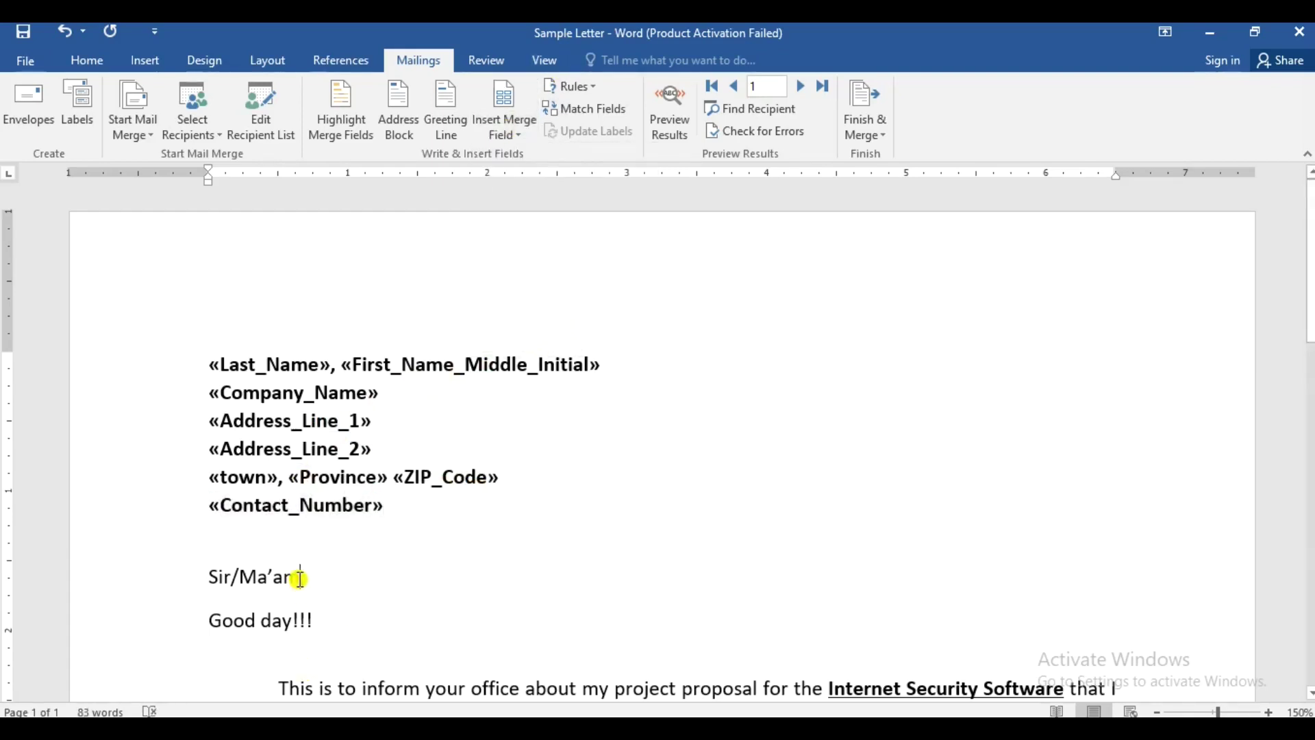
click(505, 133)
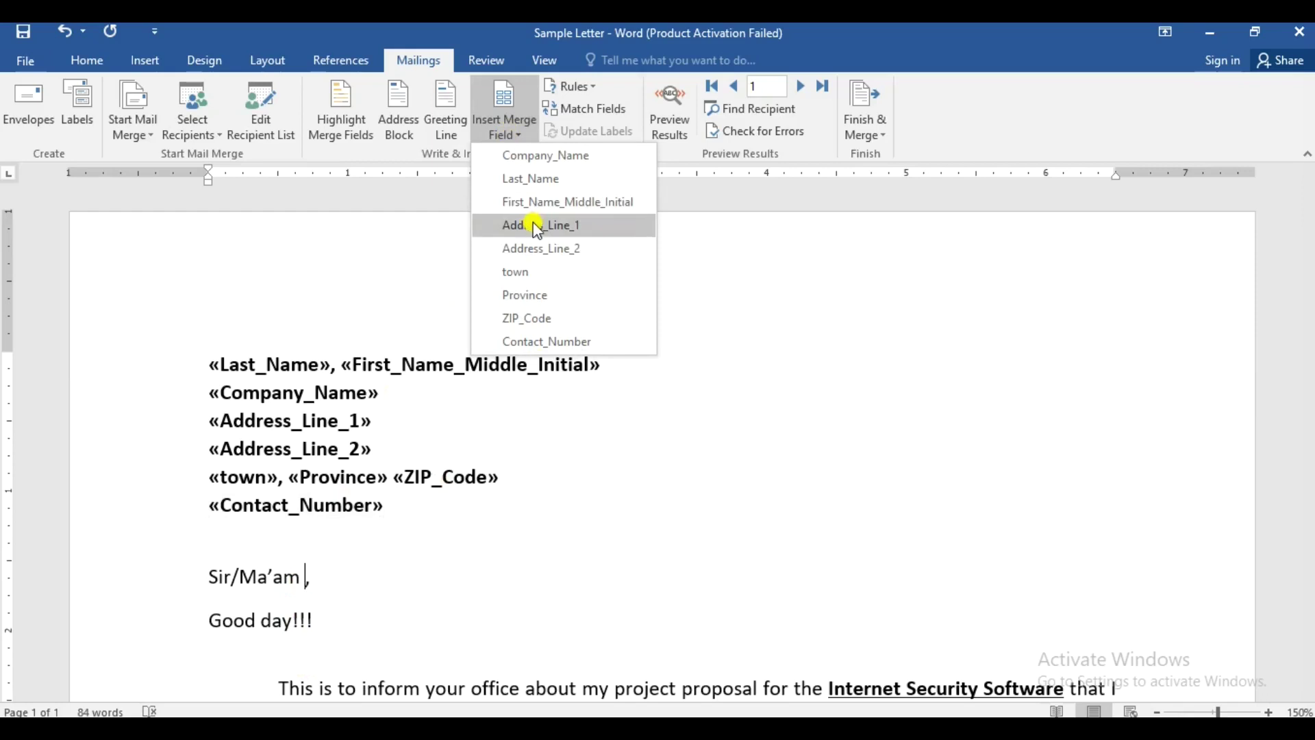
click(536, 180)
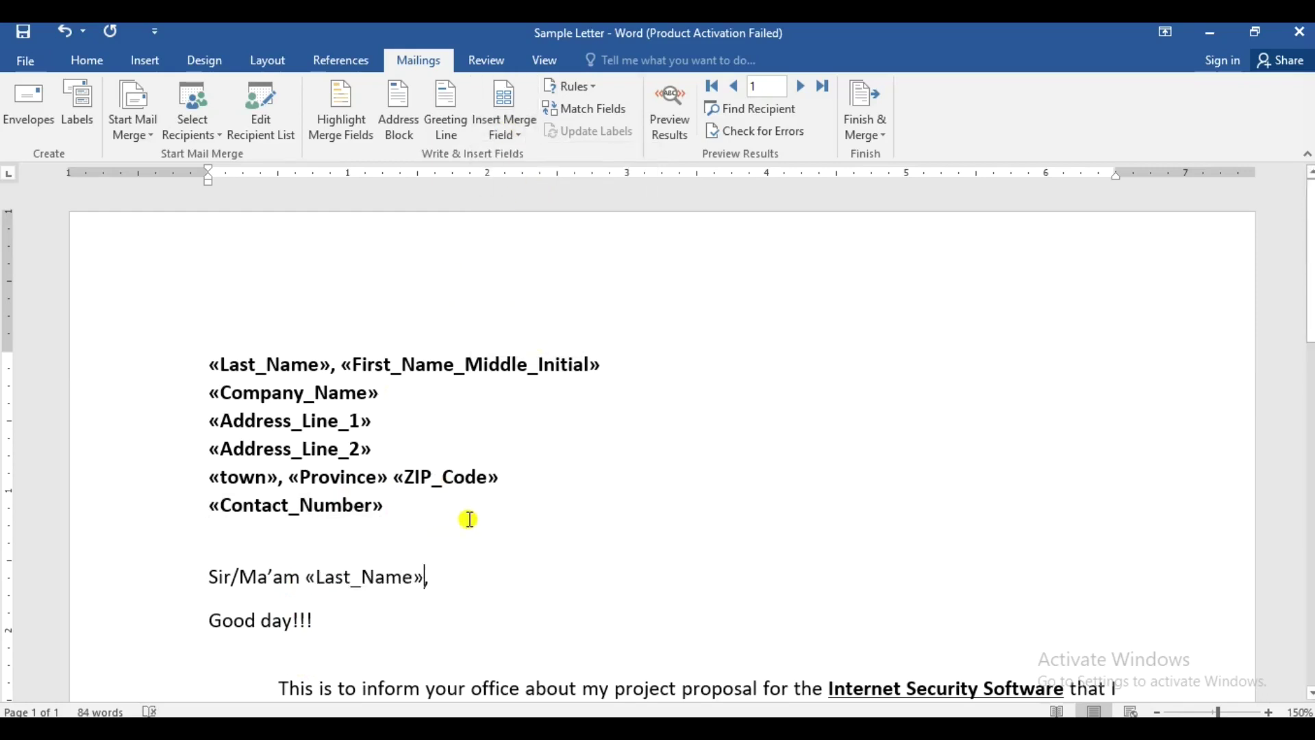
- Preview the letter with Client List data and step through to recipient record 5
scroll(480, 526, down, 1)
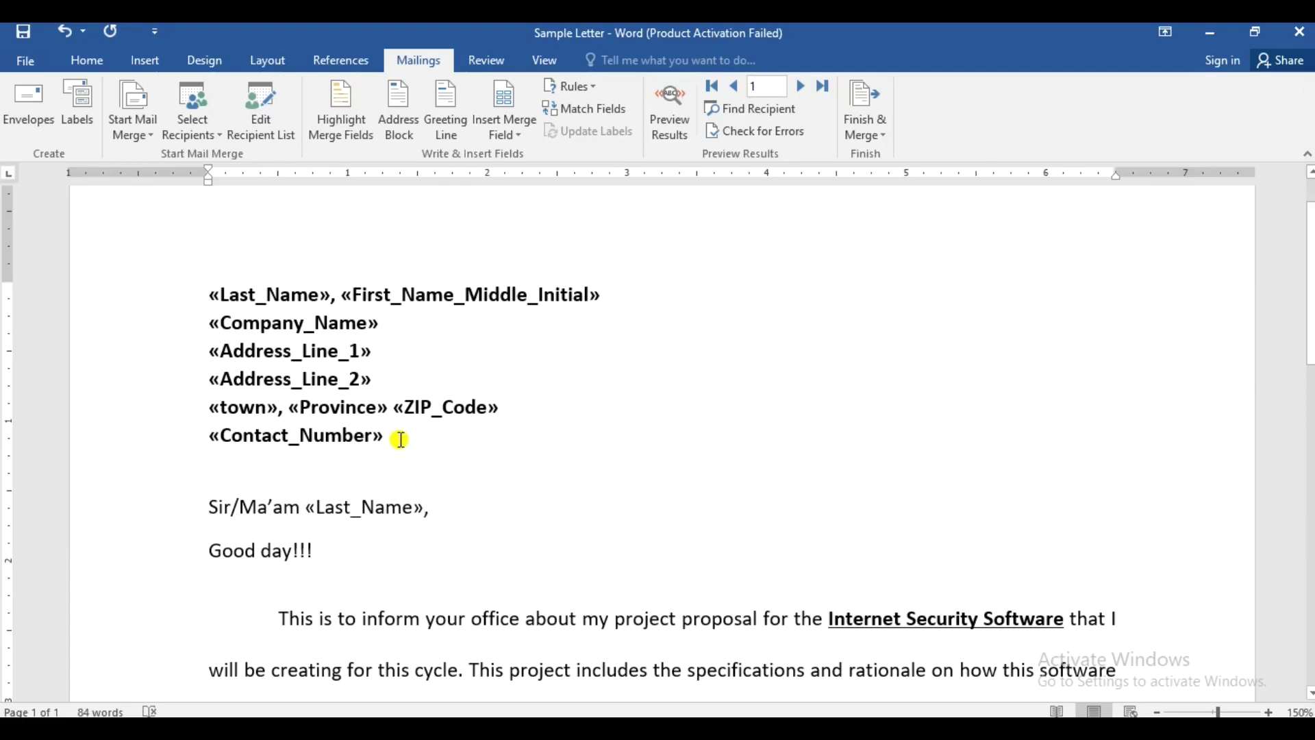
scroll(497, 379, up, 1)
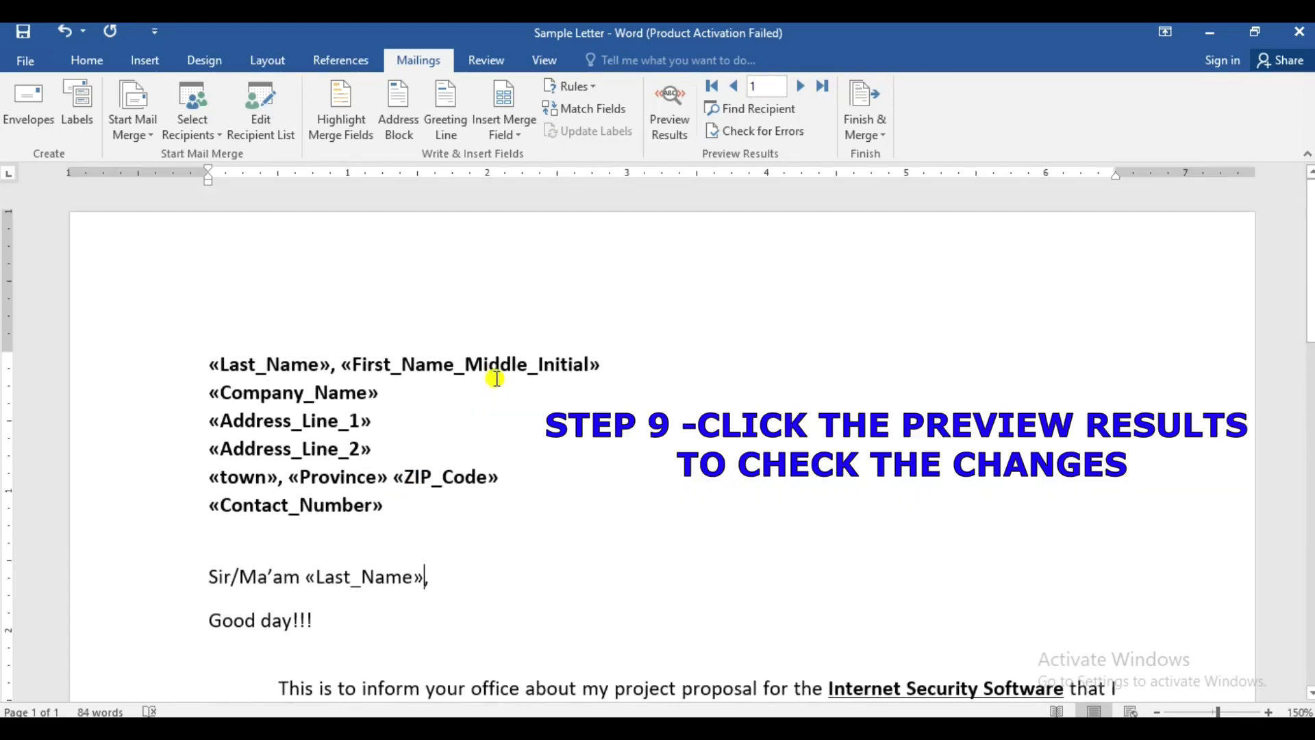
click(668, 129)
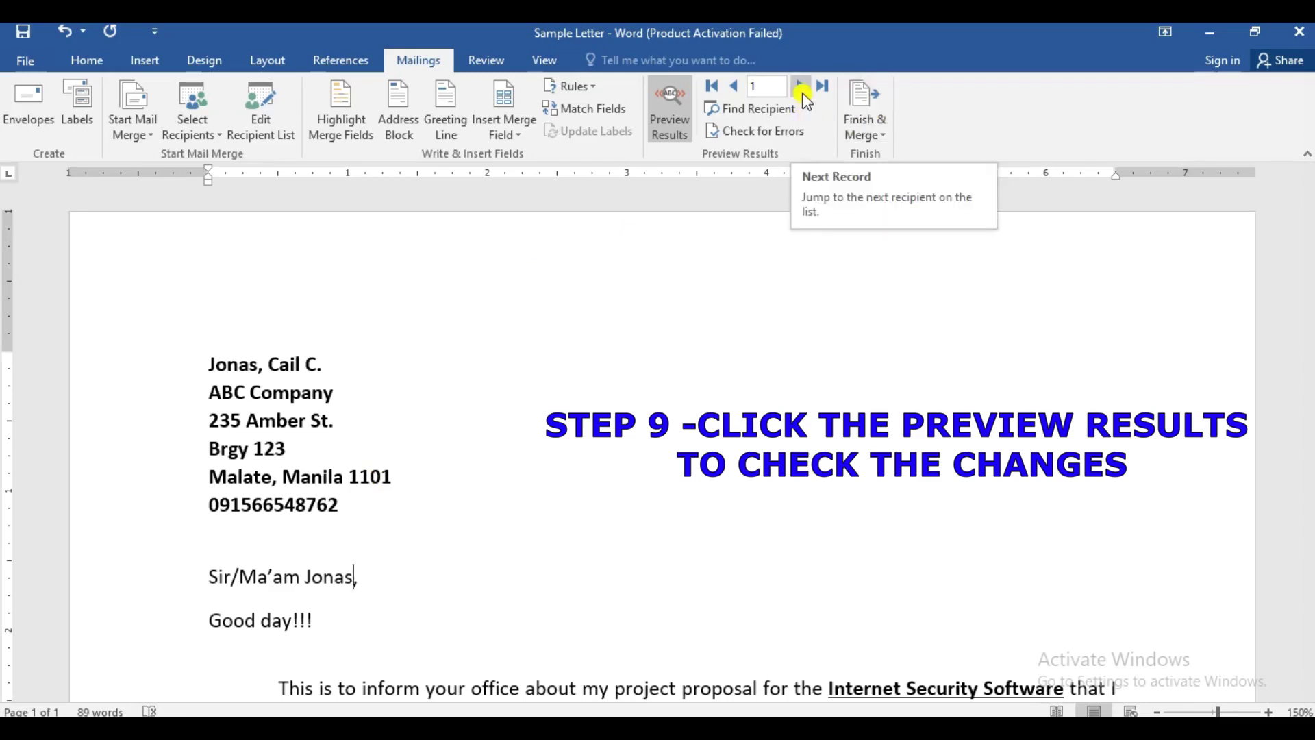
click(801, 88)
click(802, 91)
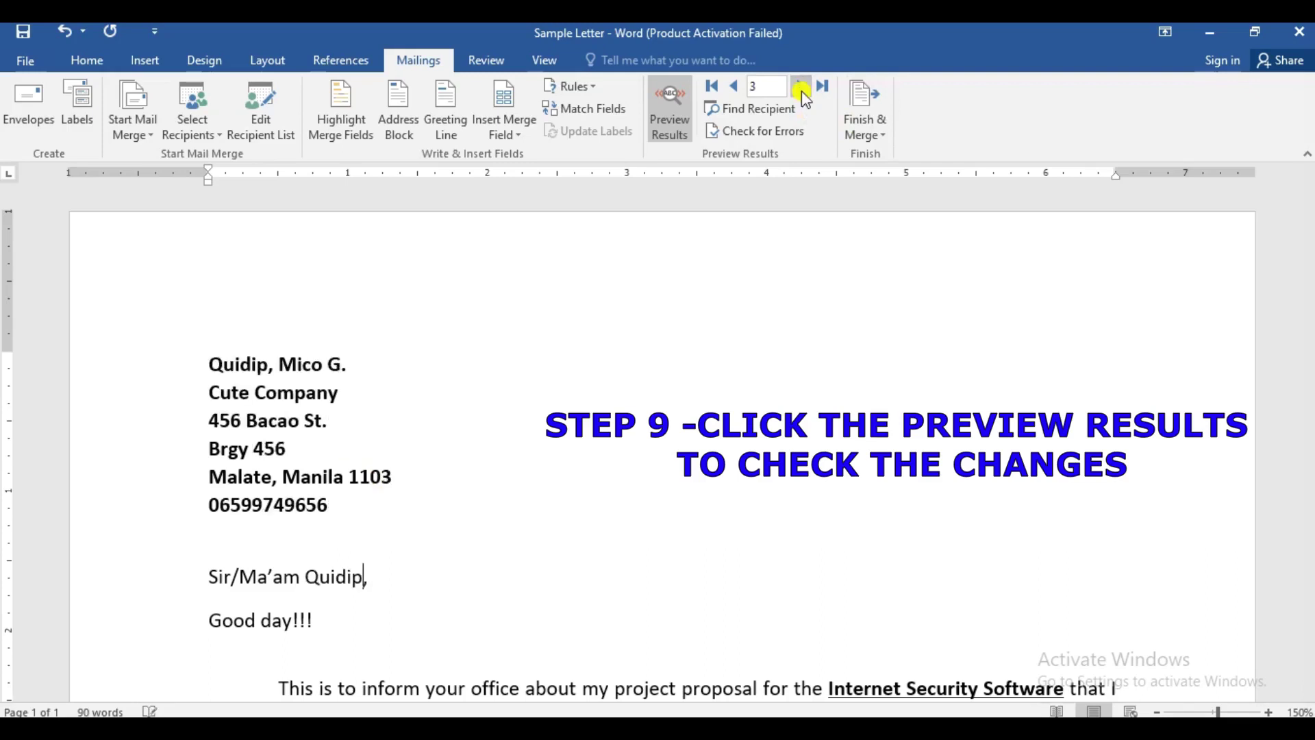
click(802, 91)
click(801, 90)
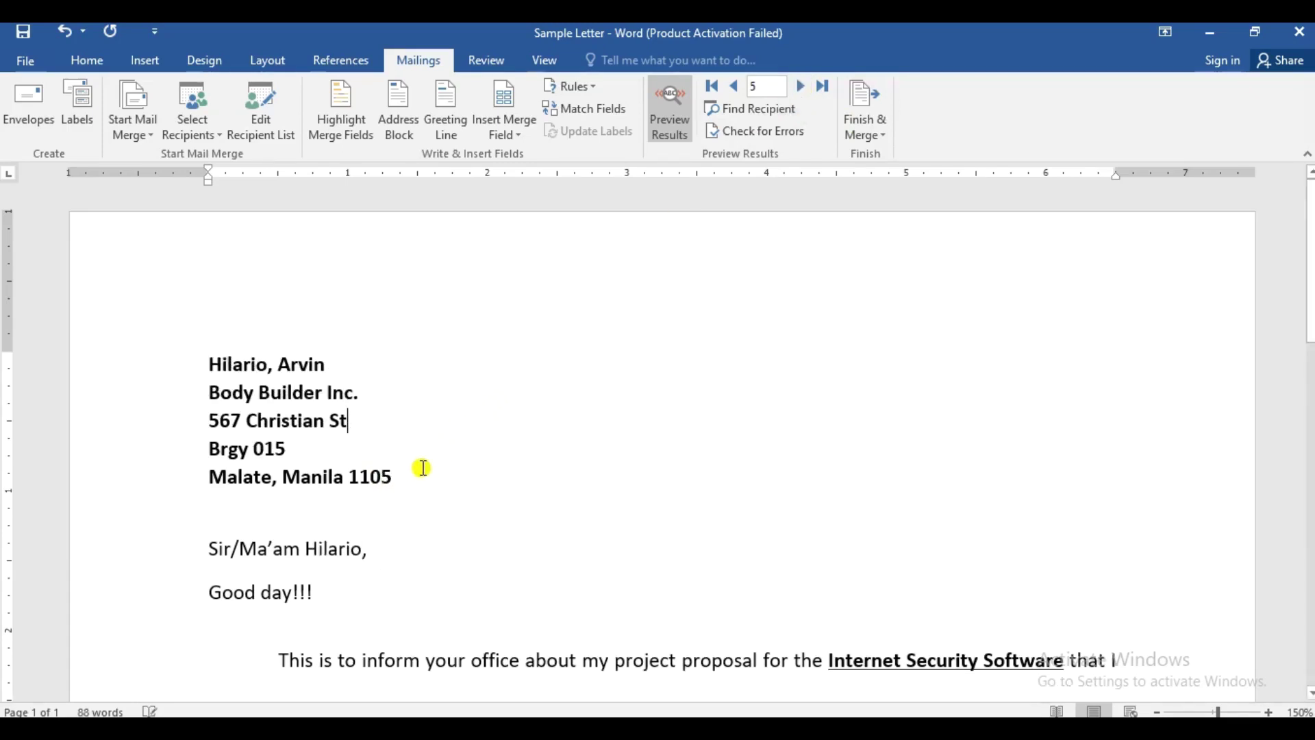
- Finish the merge via Edit Individual Documents, merging all records into a new document
click(883, 146)
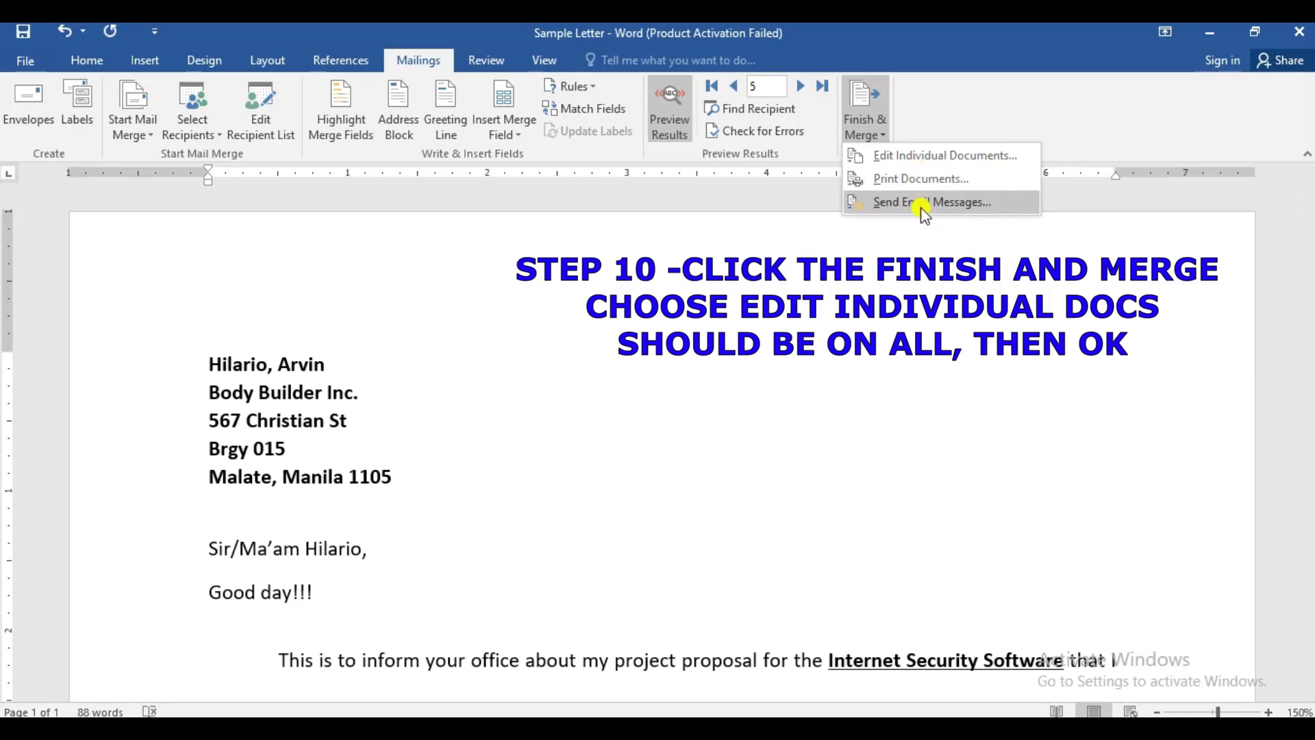
click(948, 156)
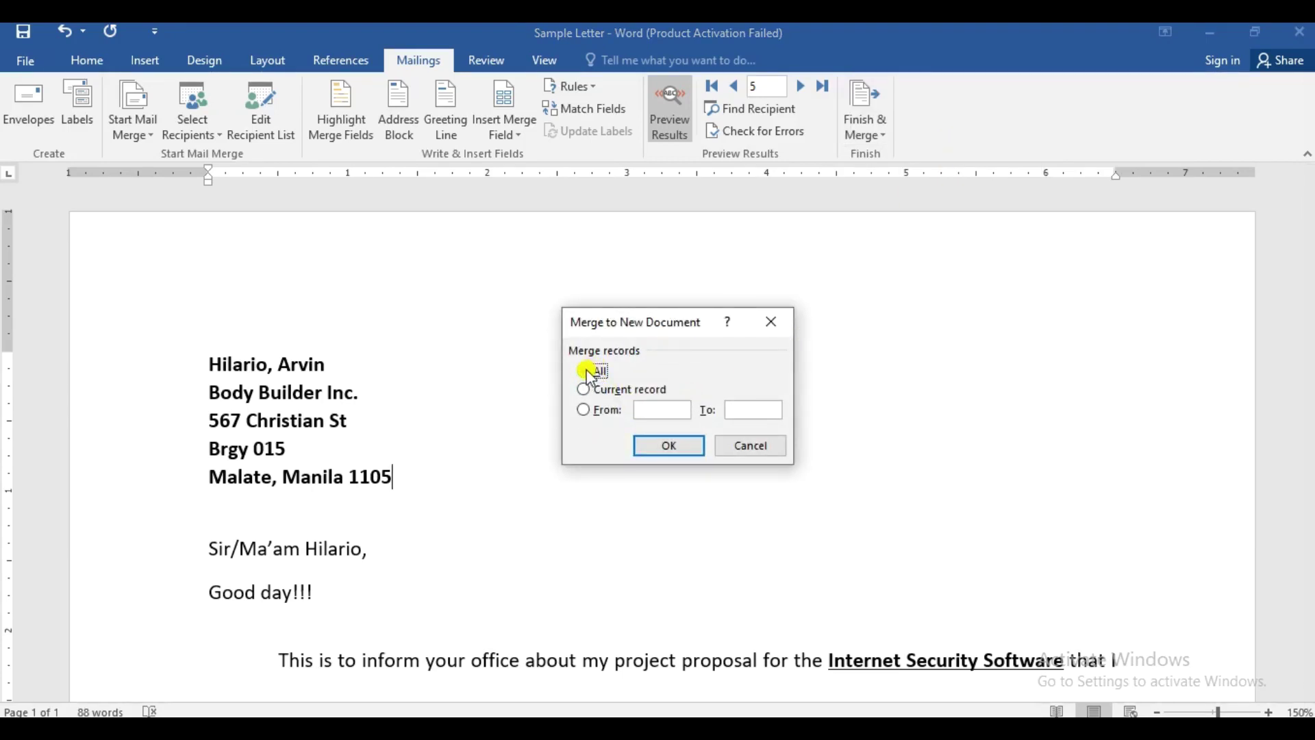
click(671, 448)
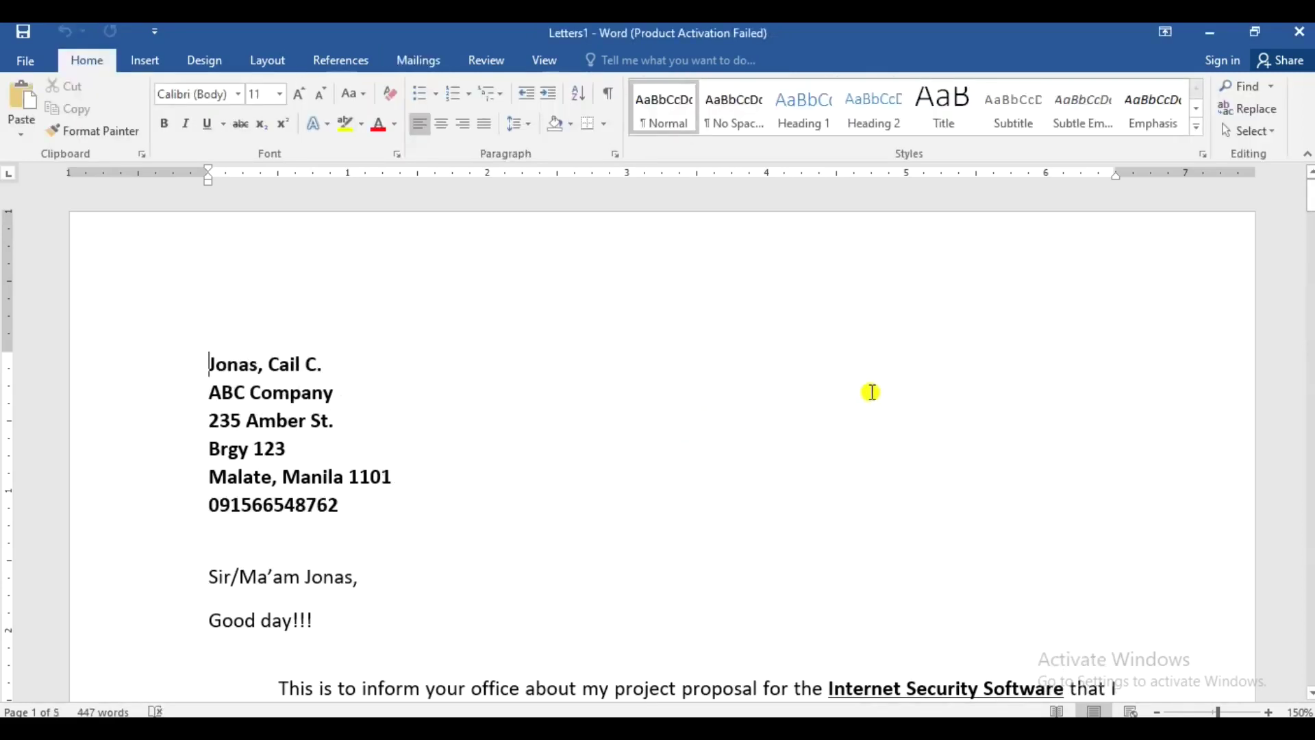
- Scroll through Letters1 to review all five merged client letters
scroll(875, 391, down, 3)
scroll(863, 392, up, 4)
scroll(1186, 276, down, 2)
scroll(1095, 316, down, 12)
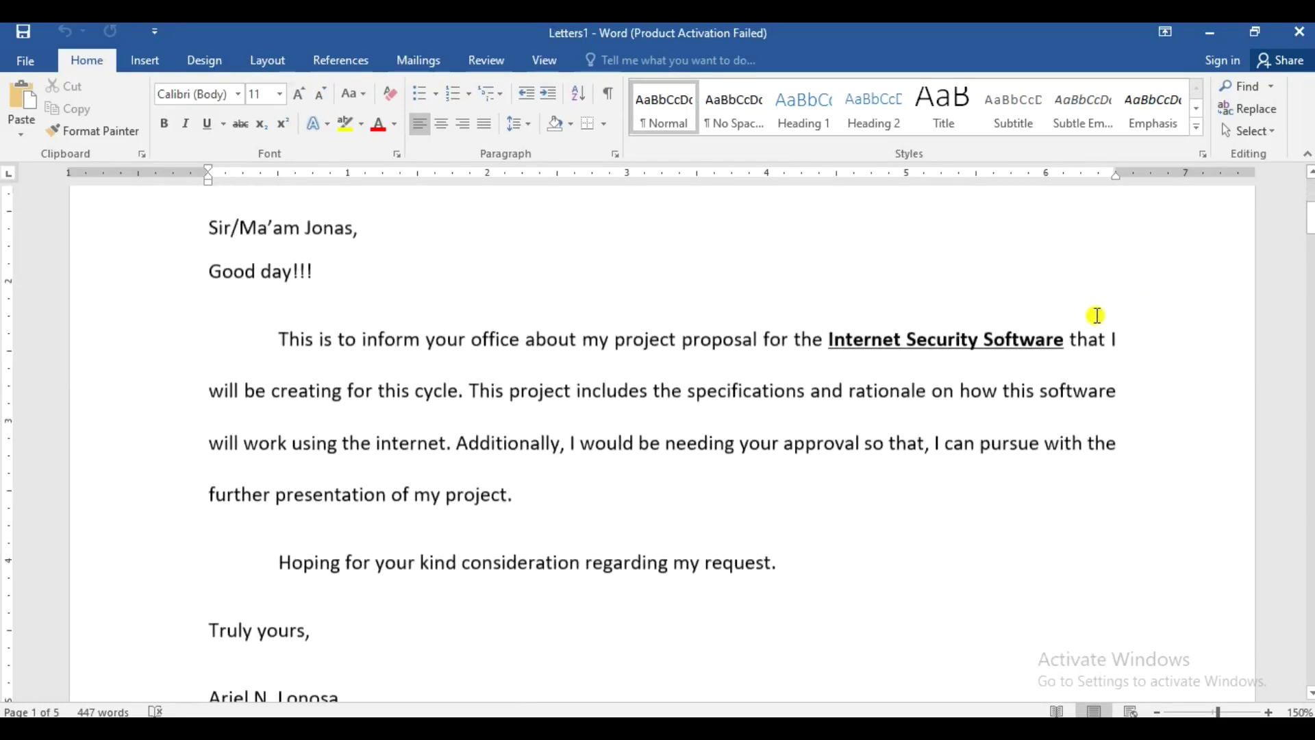
scroll(1096, 316, down, 20)
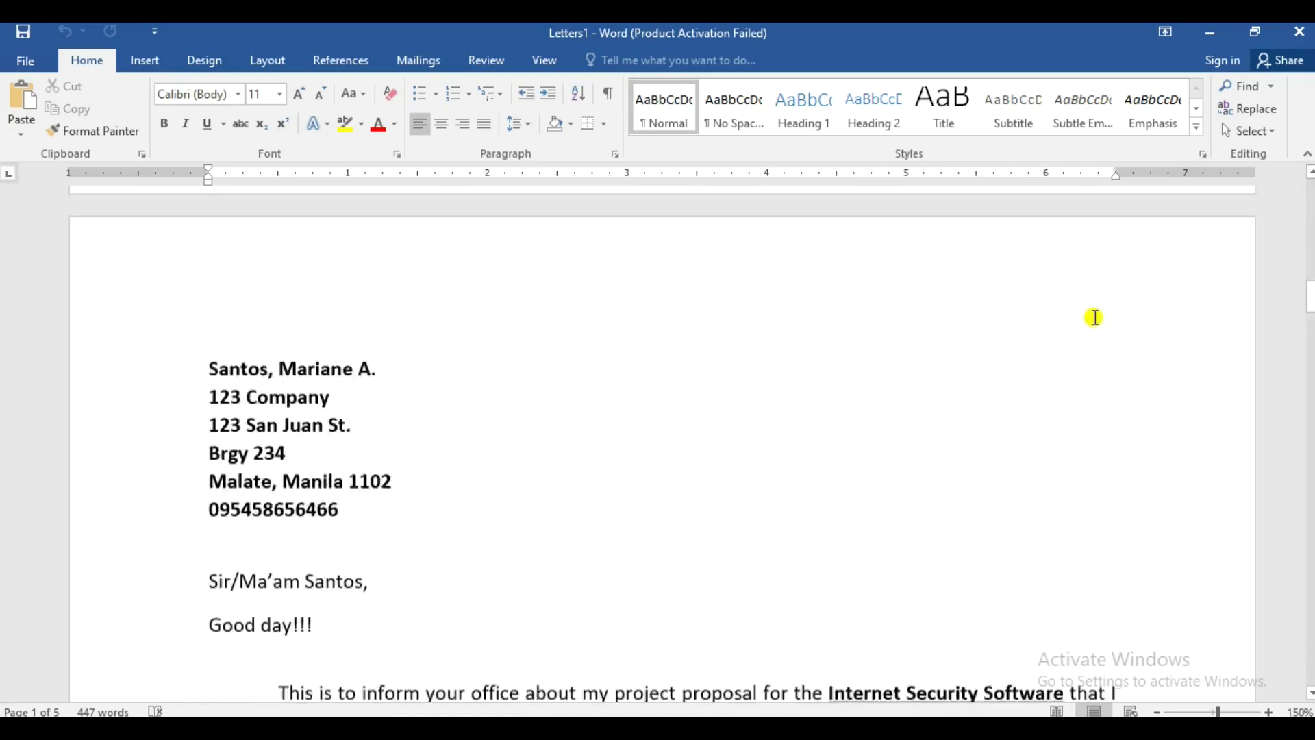
scroll(1079, 342, down, 20)
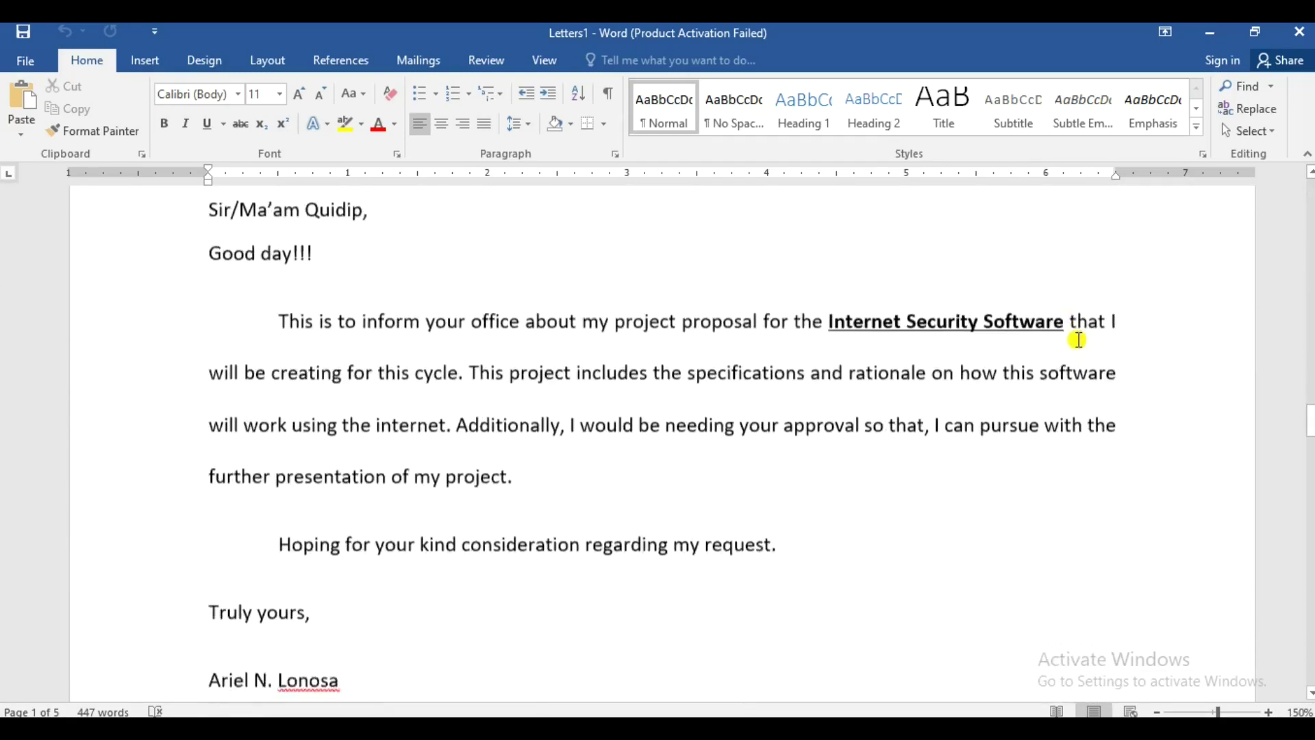
scroll(1079, 339, down, 20)
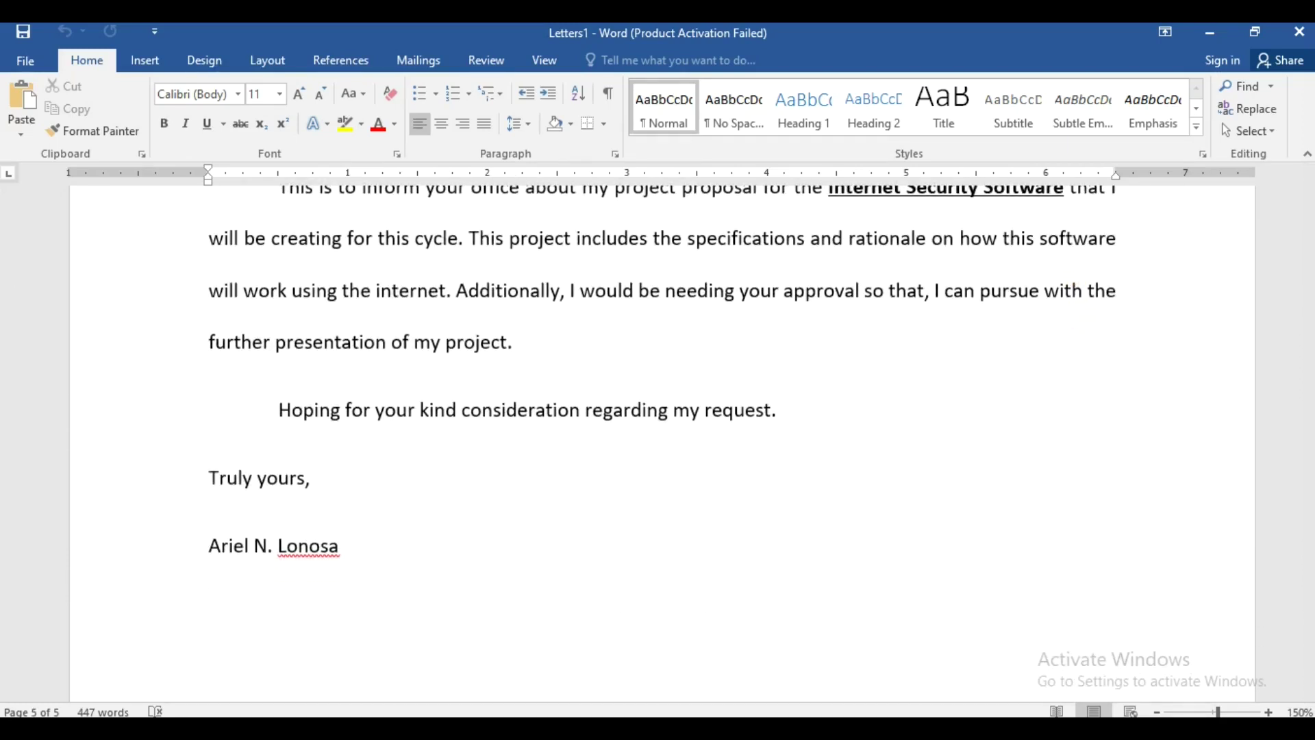
drag(1308, 629, 1309, 194)
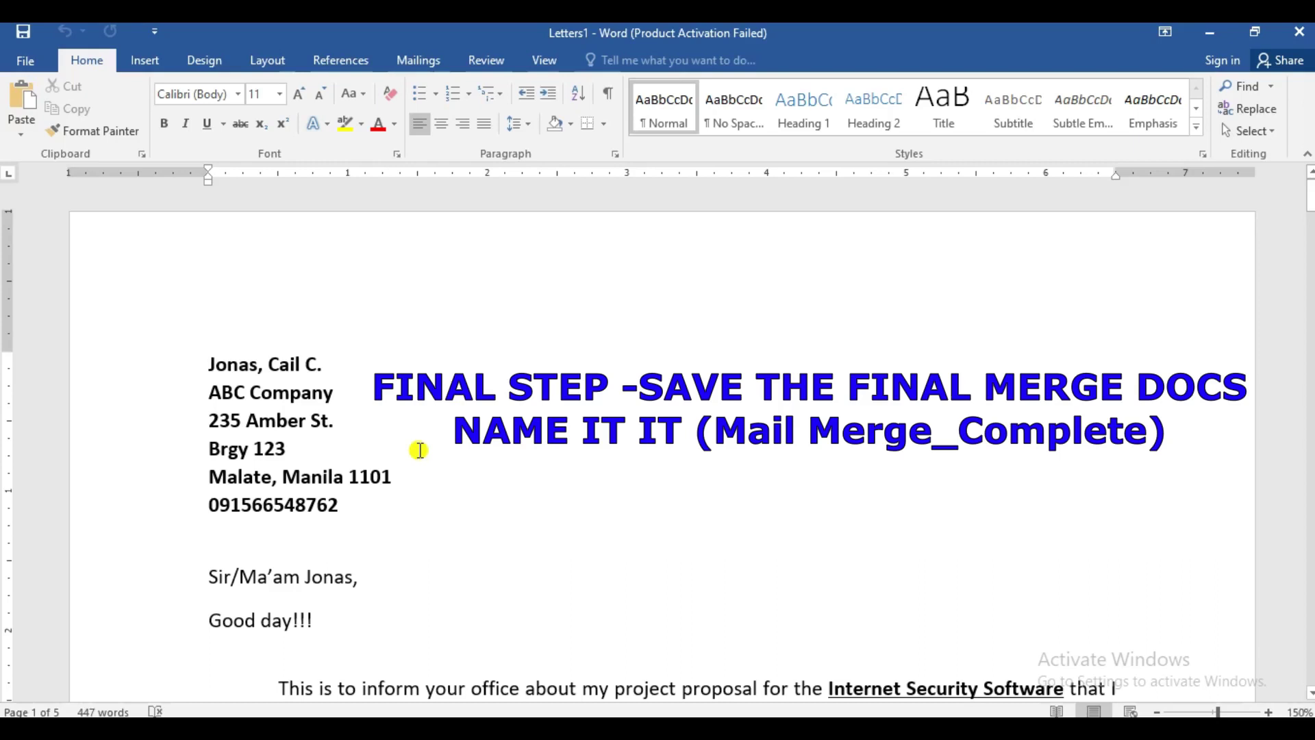
- Save the merged letters as 'Mail merge_complete', replacing the existing file
key(F12)
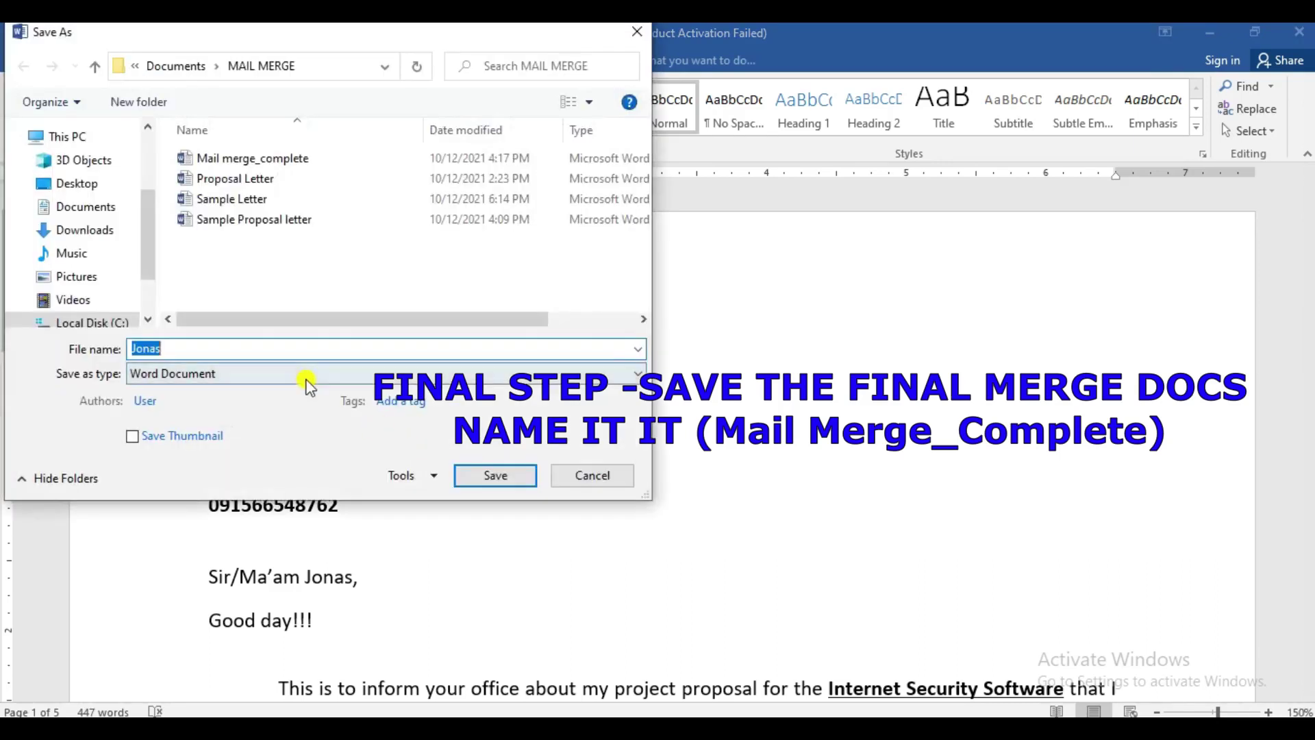
click(270, 159)
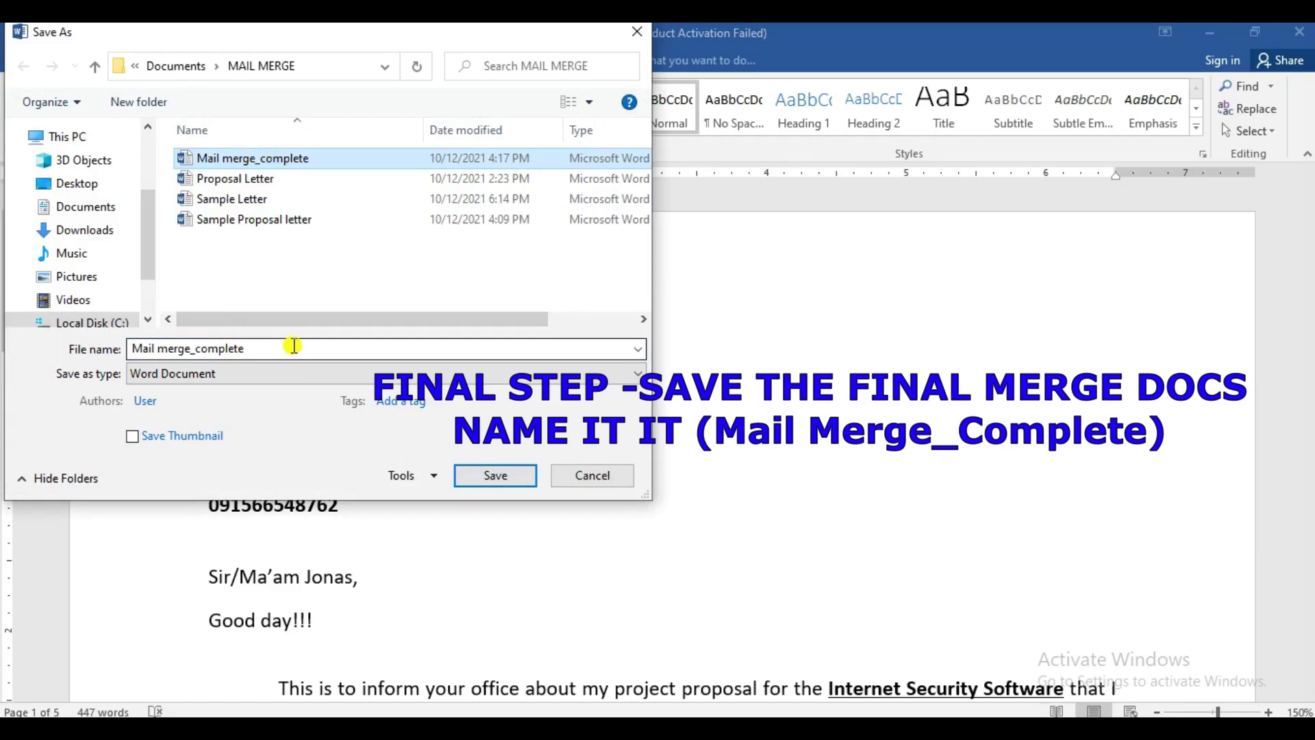
click(495, 479)
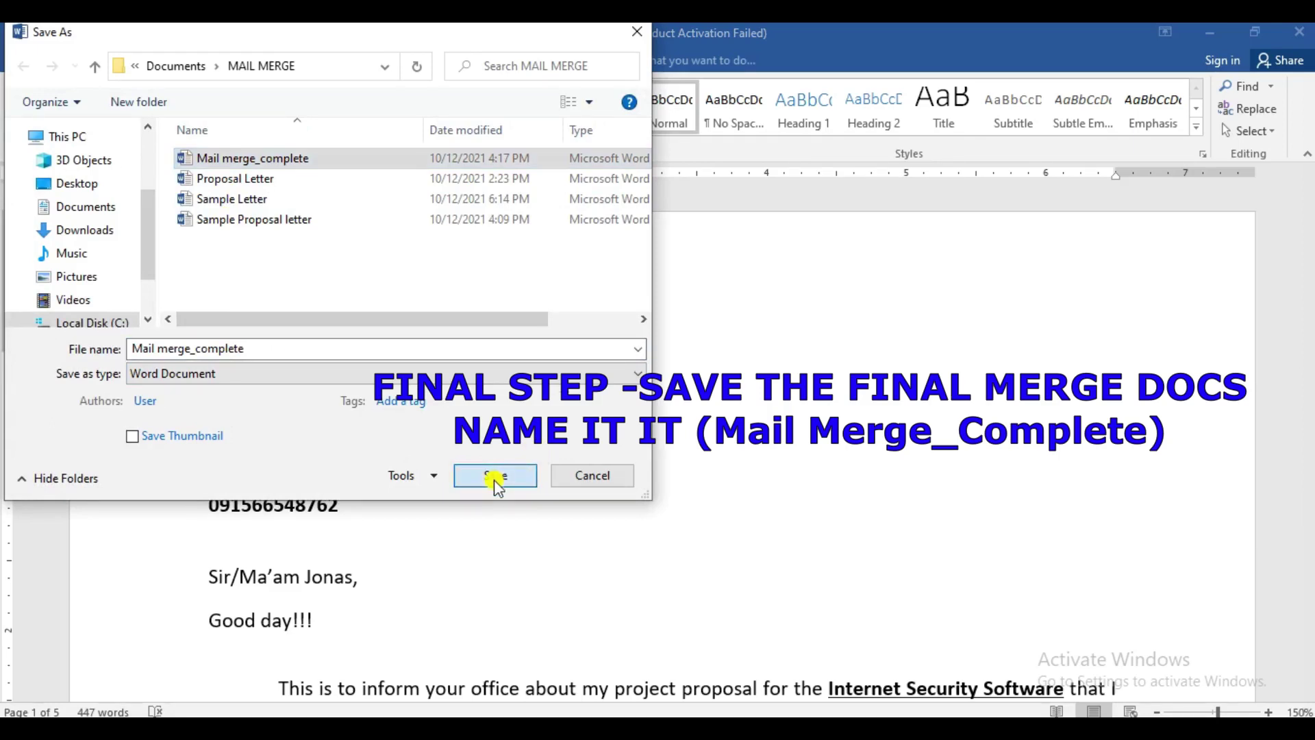
click(651, 419)
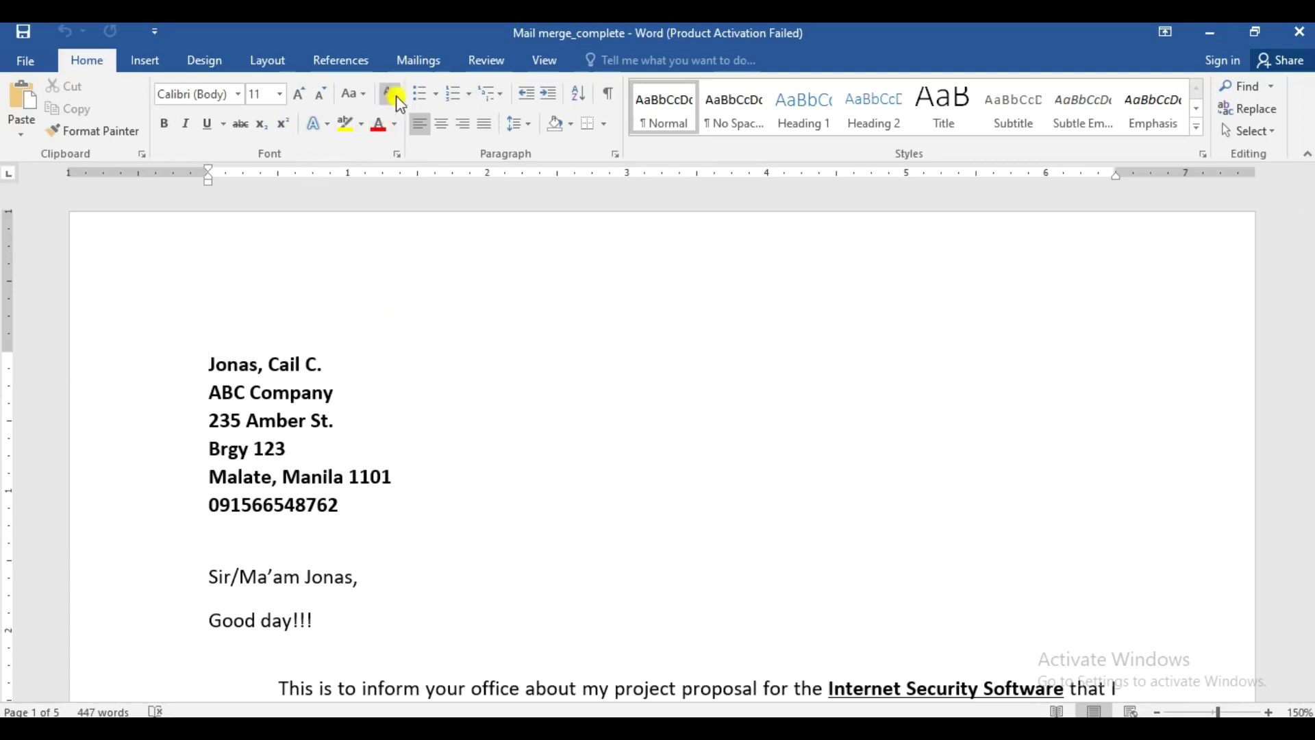
- Show the Mailings tools and open Start Mail Merge, then dismiss its menu unchanged
click(416, 61)
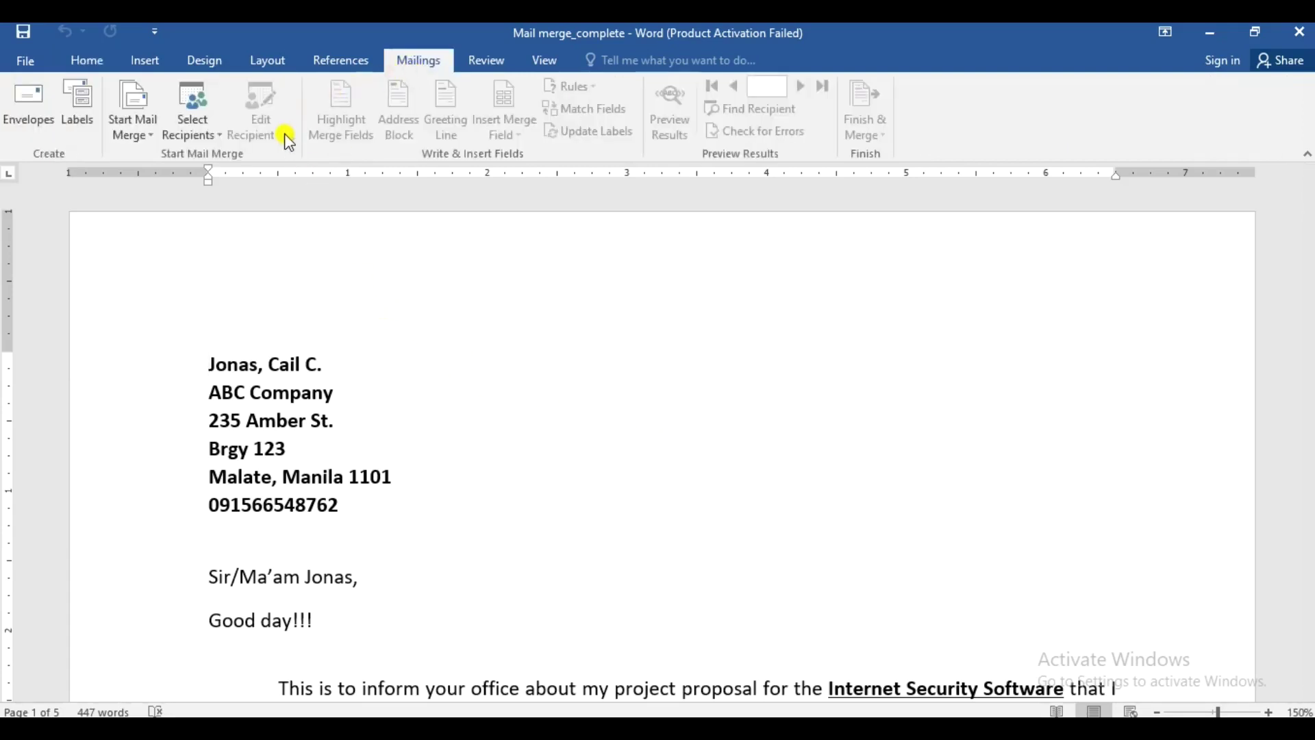
click(141, 129)
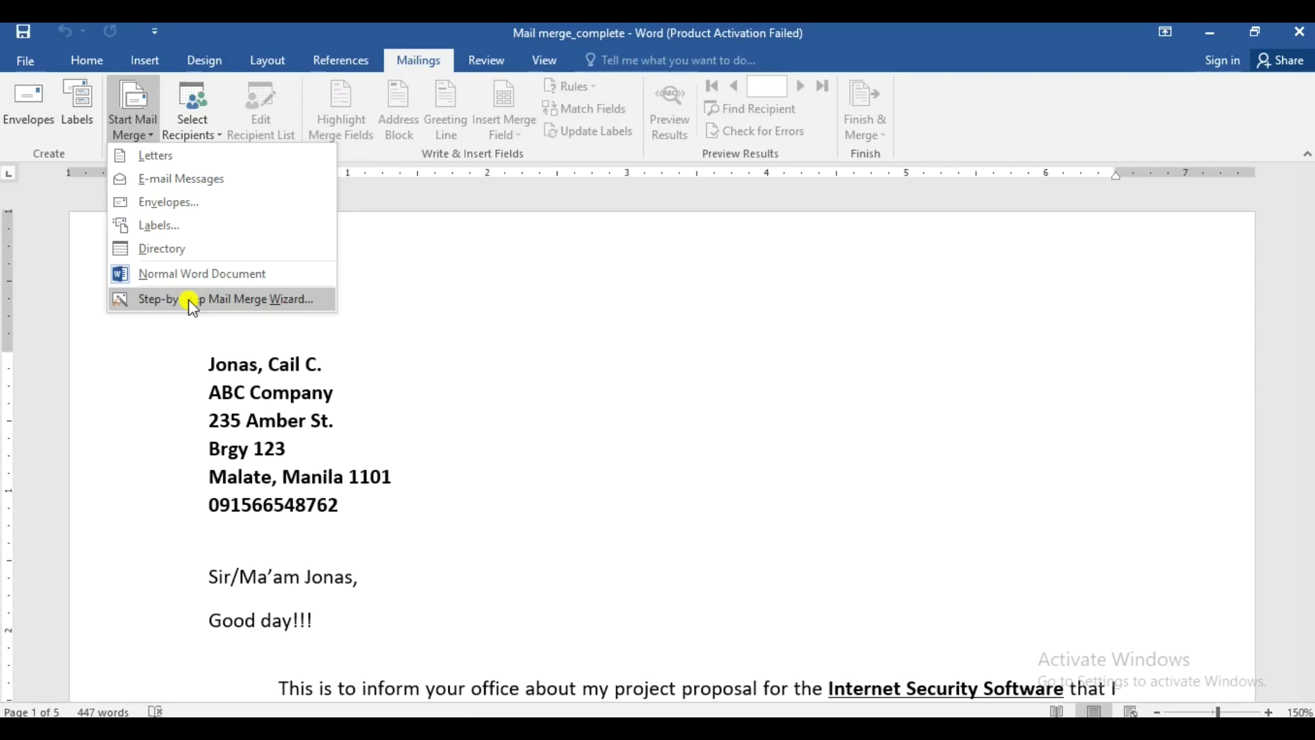
click(424, 305)
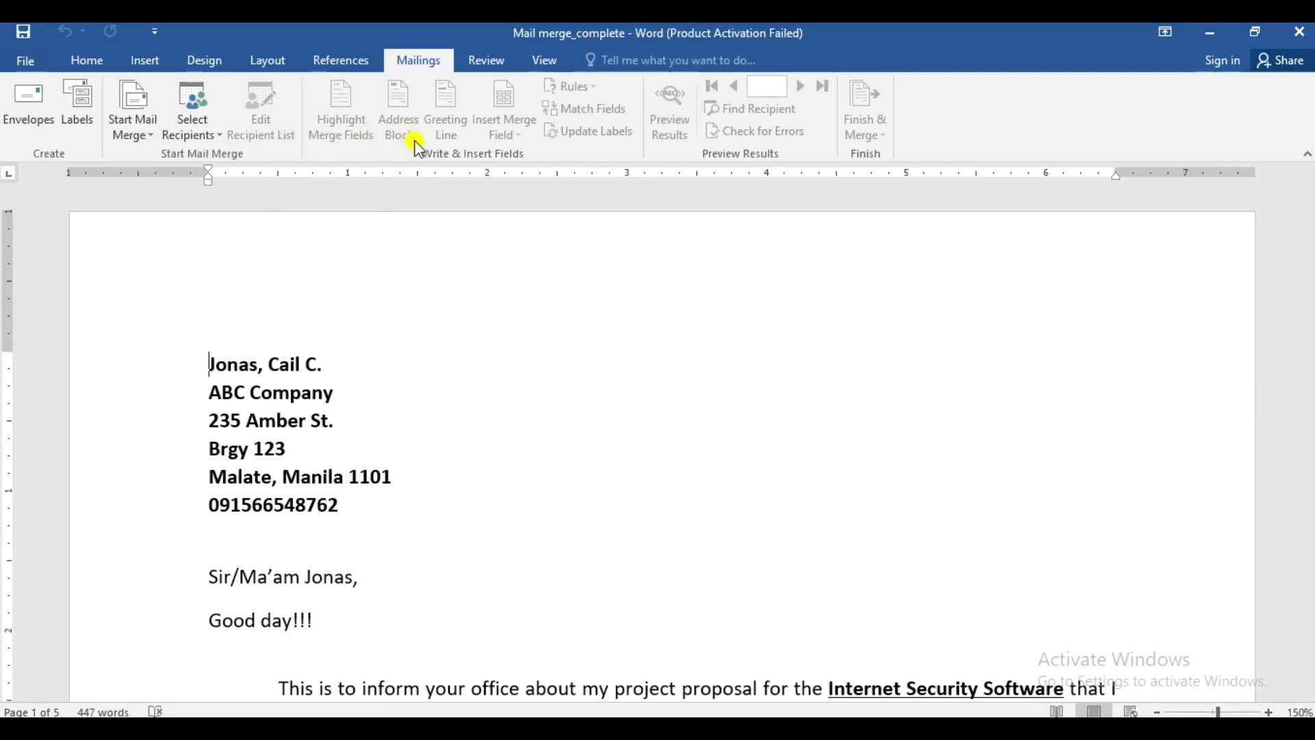
- Minimize 'Mail merge_complete' to return to Sample Letter, dismissing Address Block options without inserting anything
click(1214, 38)
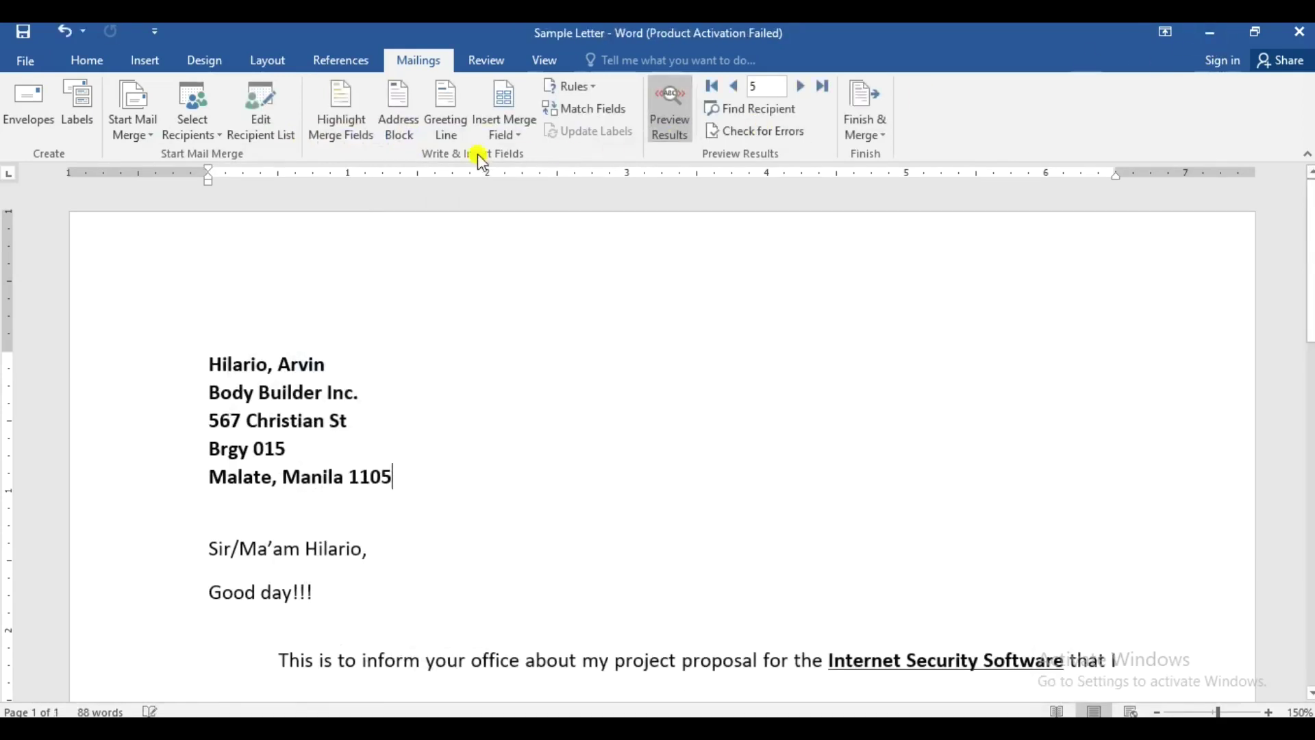
click(395, 131)
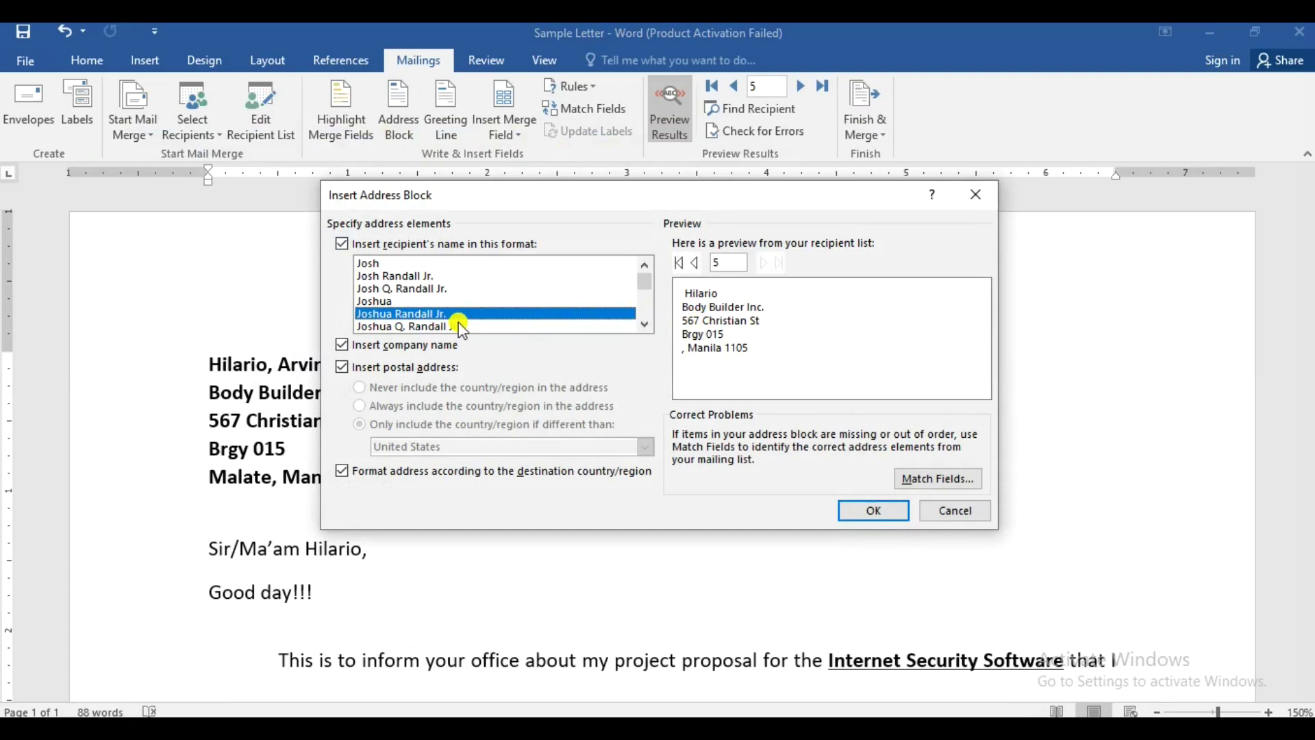
click(978, 195)
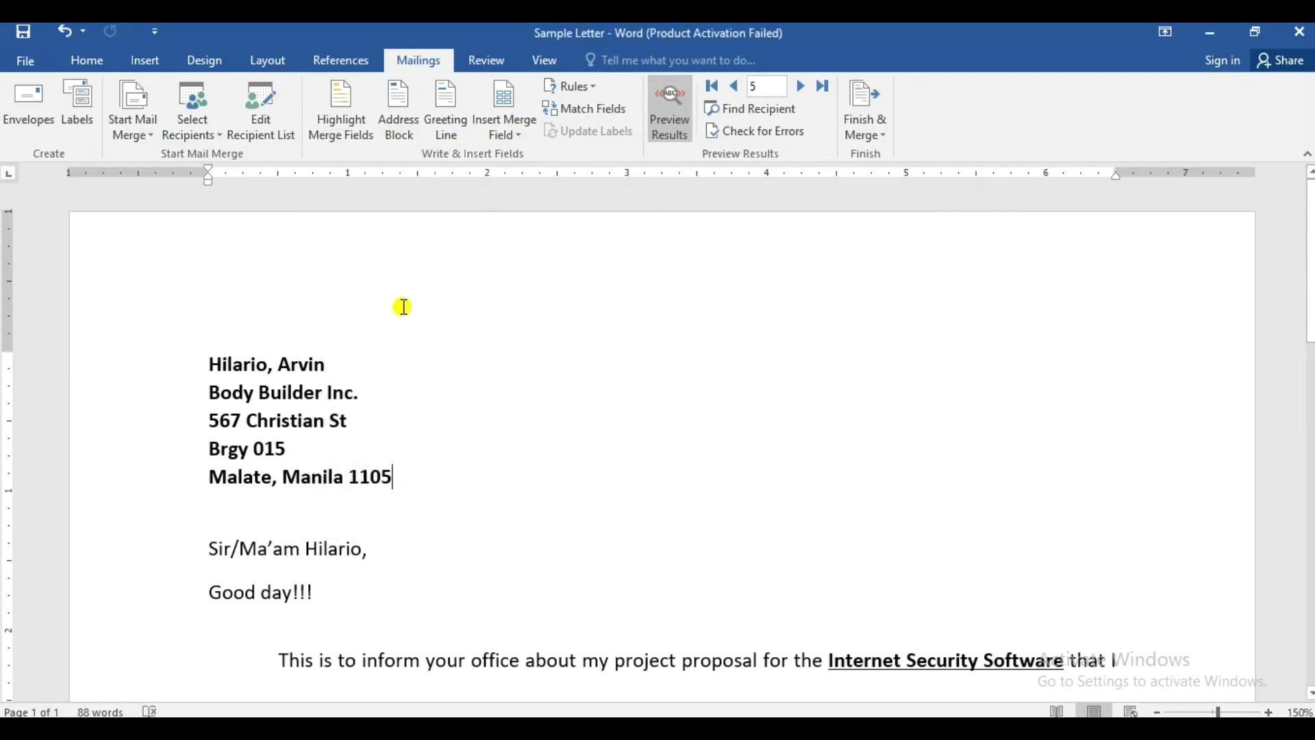